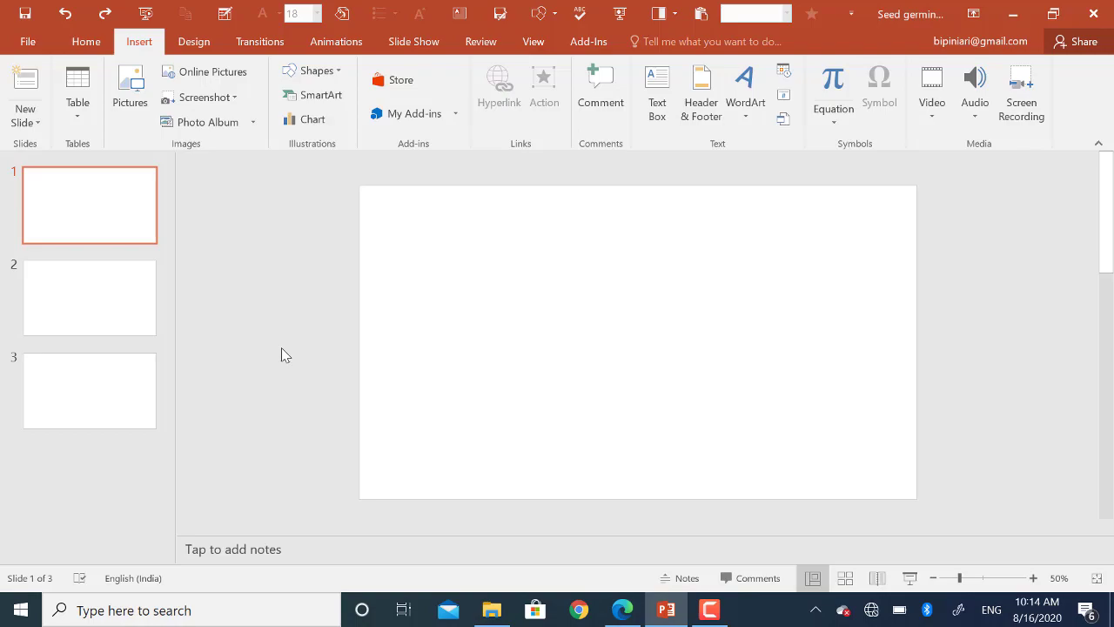
Preview the finished diagram as a slide show, then return to editing slide 1
{"action": "left_click", "coordinate": [910, 578]}
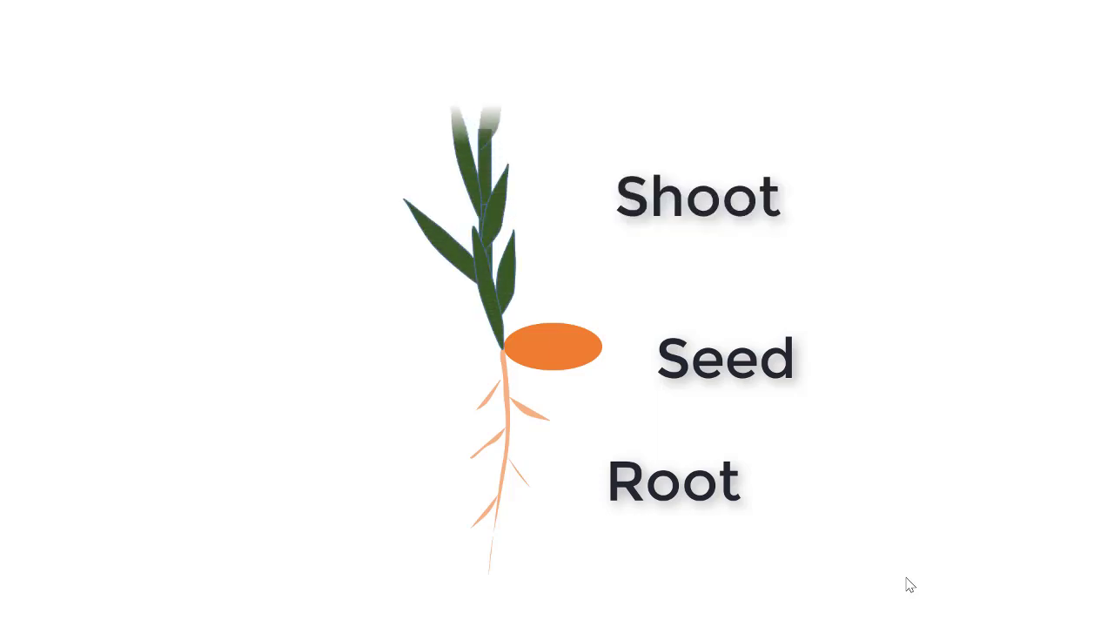
{"action": "key", "text": "Escape"}
{"action": "left_click", "coordinate": [313, 71]}
{"action": "left_click", "coordinate": [248, 283]}
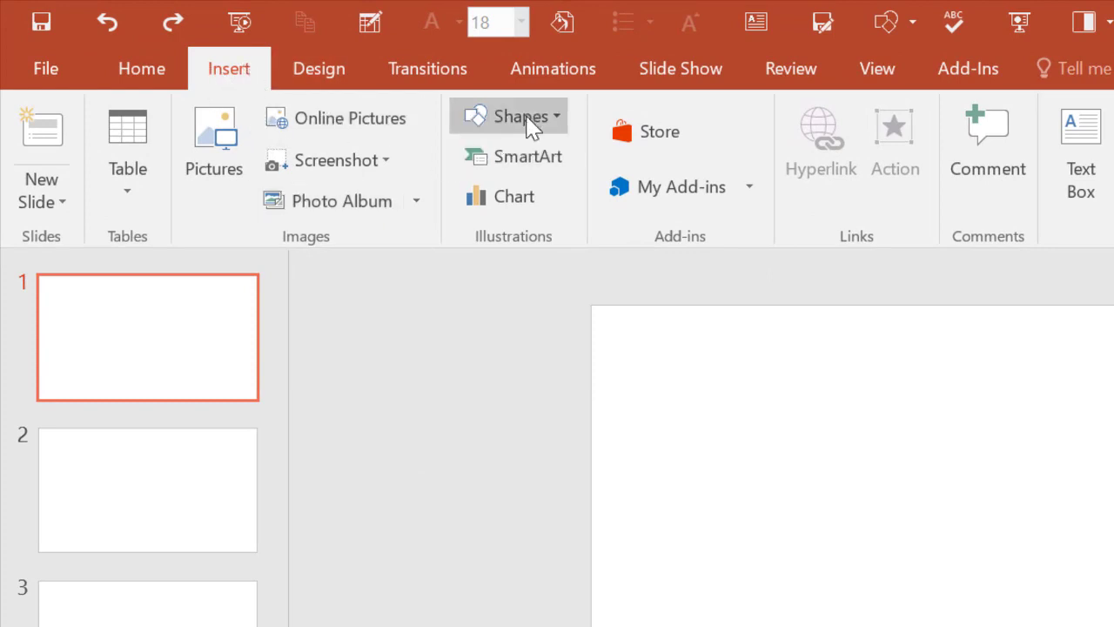
Draw an oval near the slide centre and reshape it into a flat 0.57" by 1.18" ellipse
{"action": "left_click", "coordinate": [529, 122]}
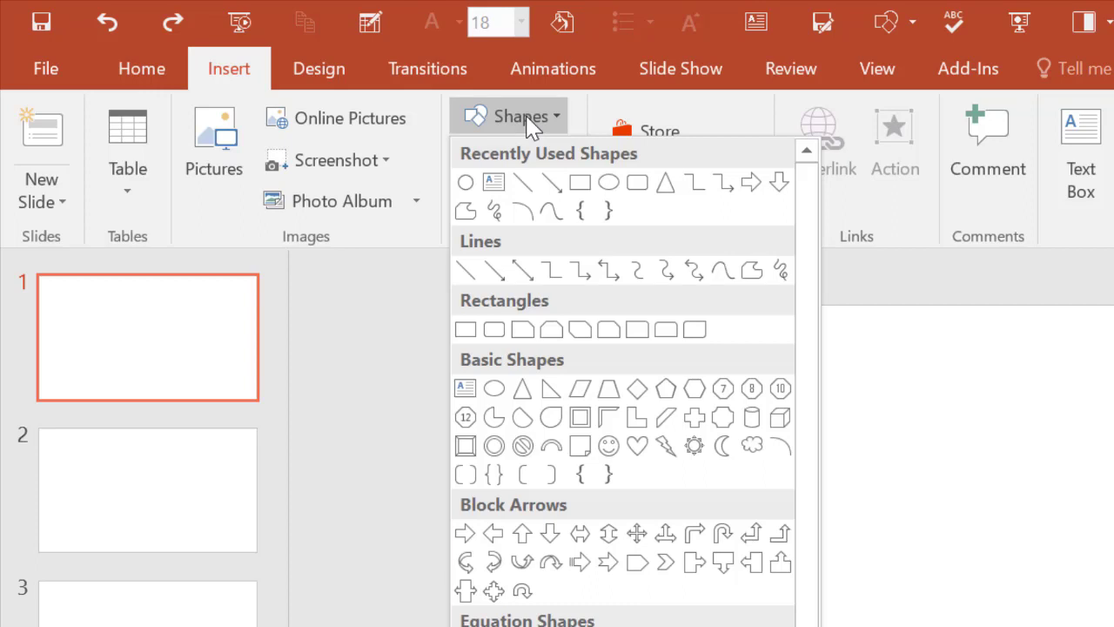
{"action": "left_click", "coordinate": [529, 124]}
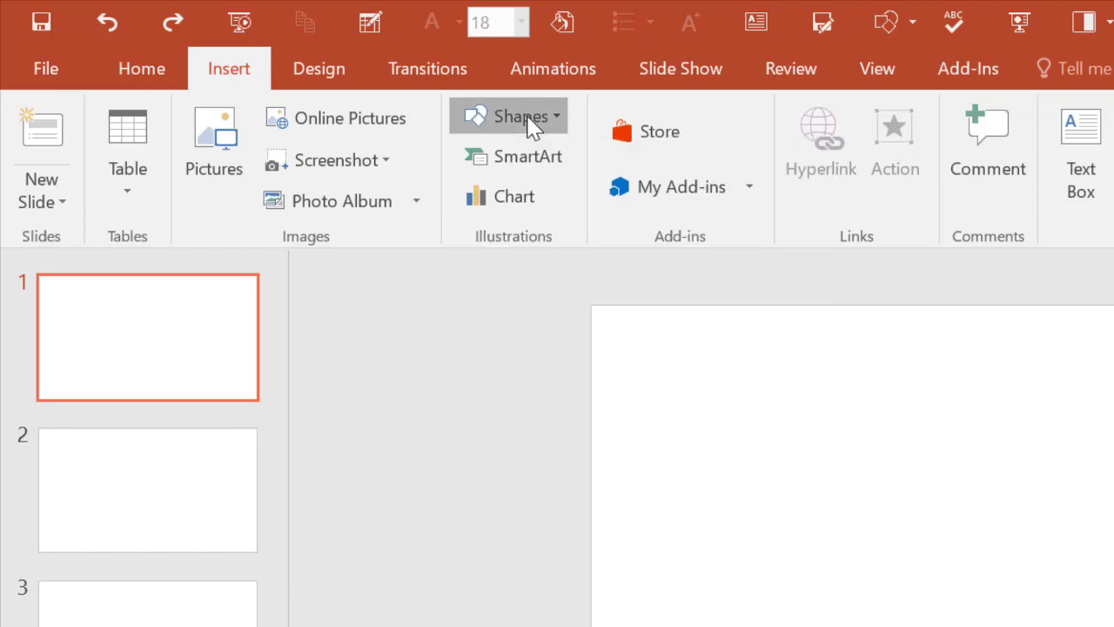
{"action": "left_click", "coordinate": [532, 124]}
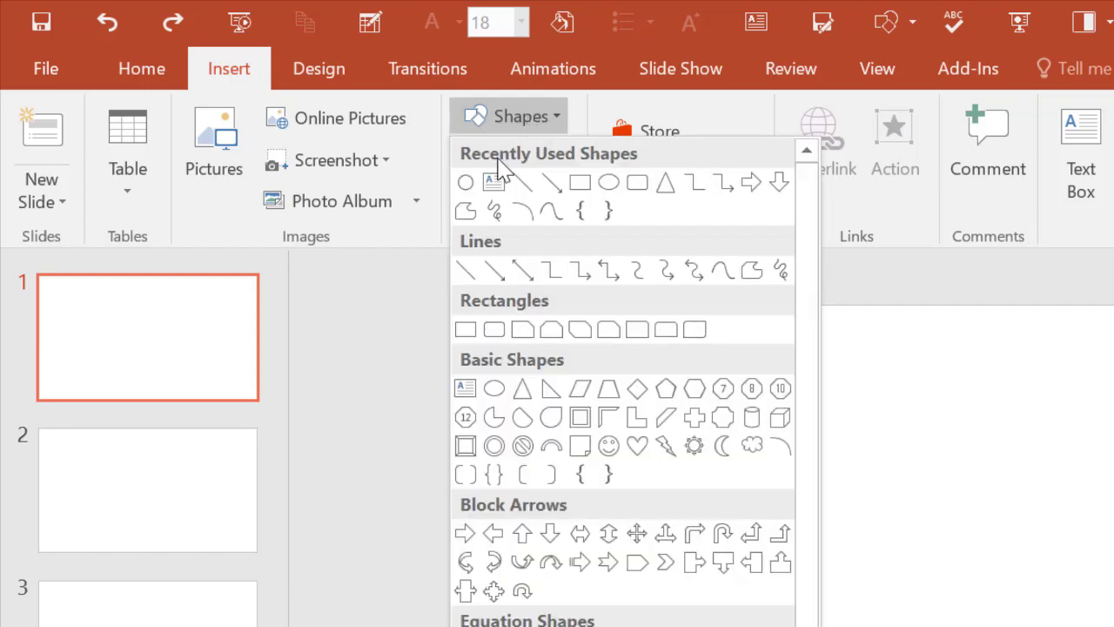
{"action": "left_click", "coordinate": [609, 184]}
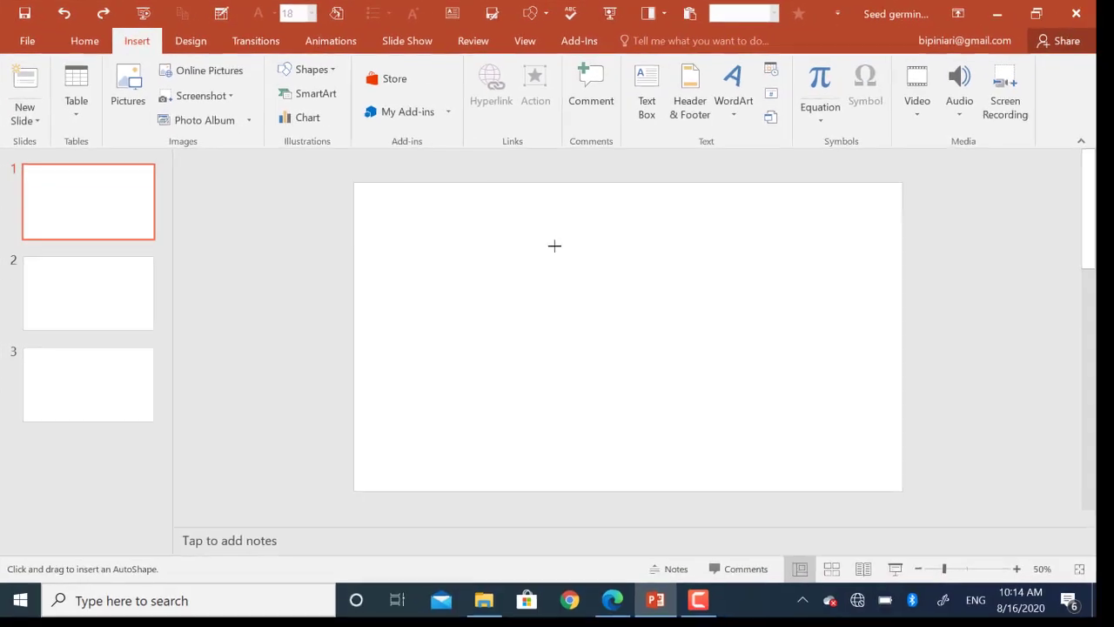
{"action": "mouse_move", "coordinate": [555, 246]}
{"action": "left_mouse_down"}
{"action": "mouse_move", "coordinate": [593, 283]}
{"action": "mouse_move", "coordinate": [583, 338]}
{"action": "left_mouse_up"}
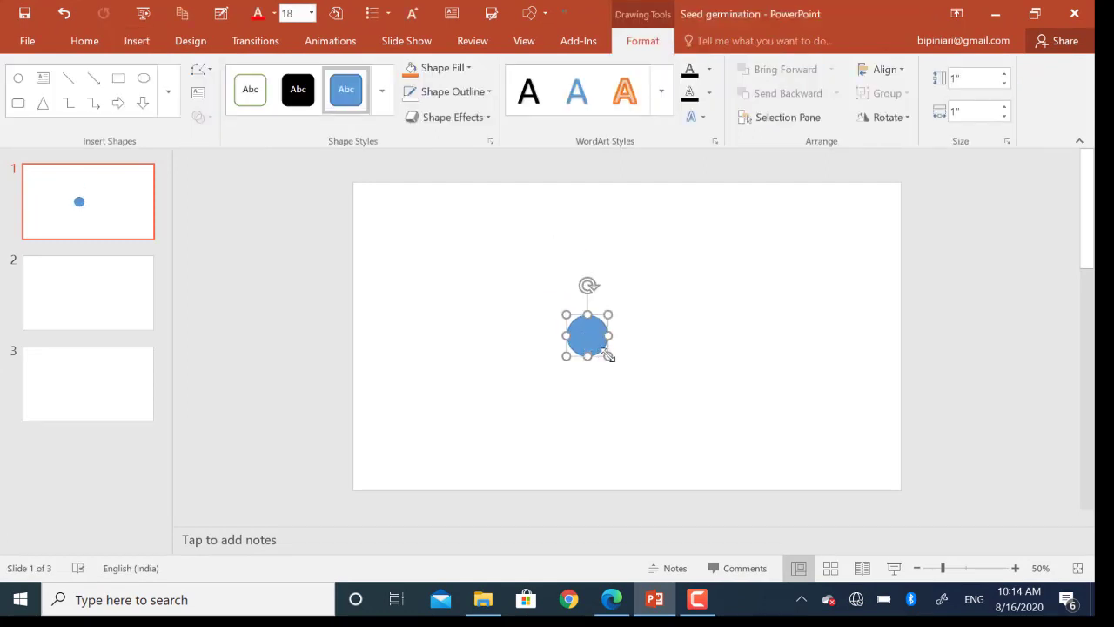
{"action": "left_click_drag", "start_coordinate": [608, 355], "coordinate": [624, 339]}
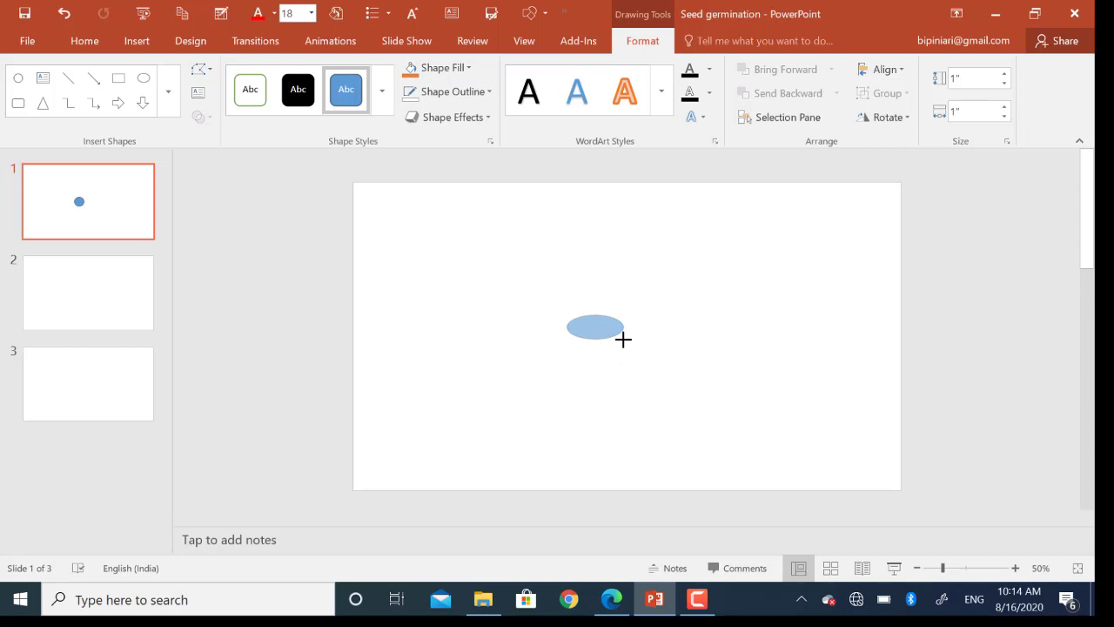
{"action": "left_click_drag", "start_coordinate": [623, 339], "coordinate": [632, 325]}
{"action": "left_click", "coordinate": [603, 343]}
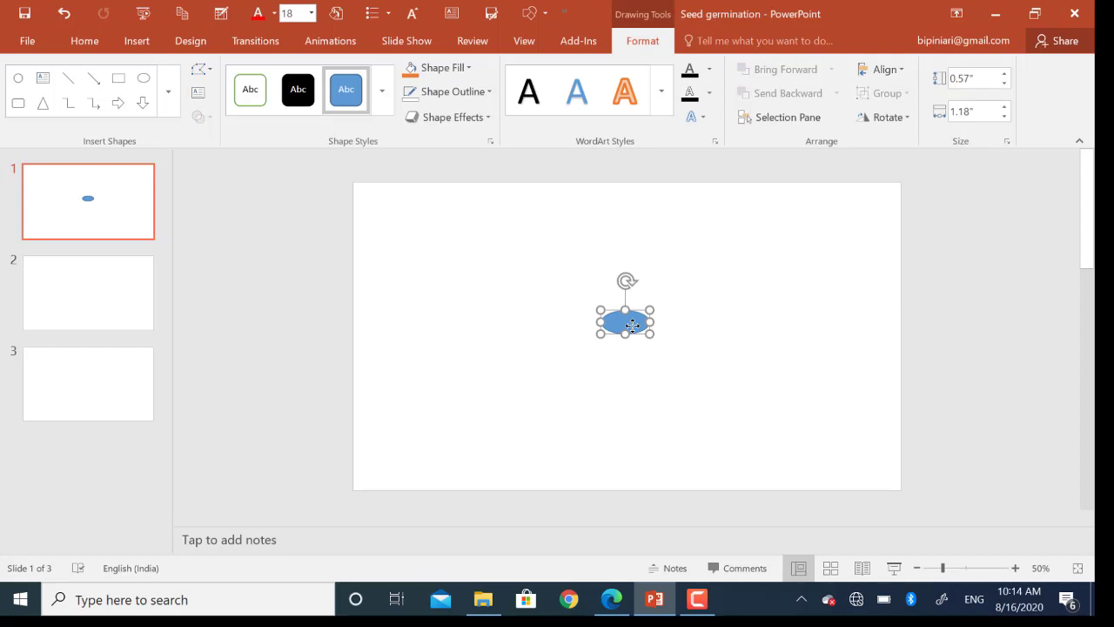
Fill the seed ellipse with orange
{"action": "left_click", "coordinate": [480, 162]}
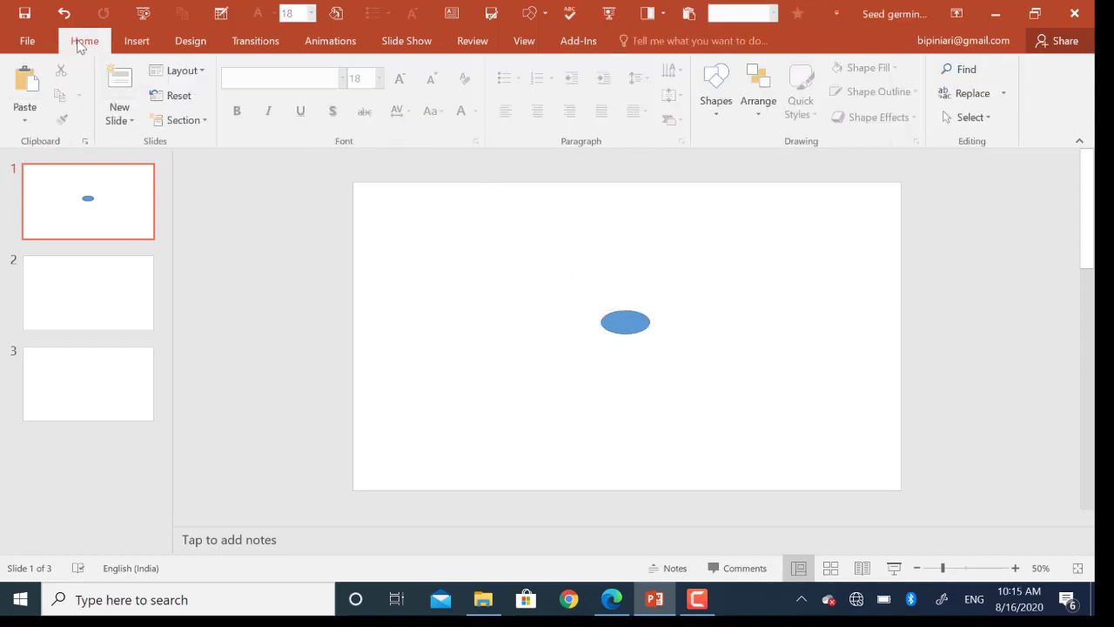
{"action": "left_click", "coordinate": [624, 323]}
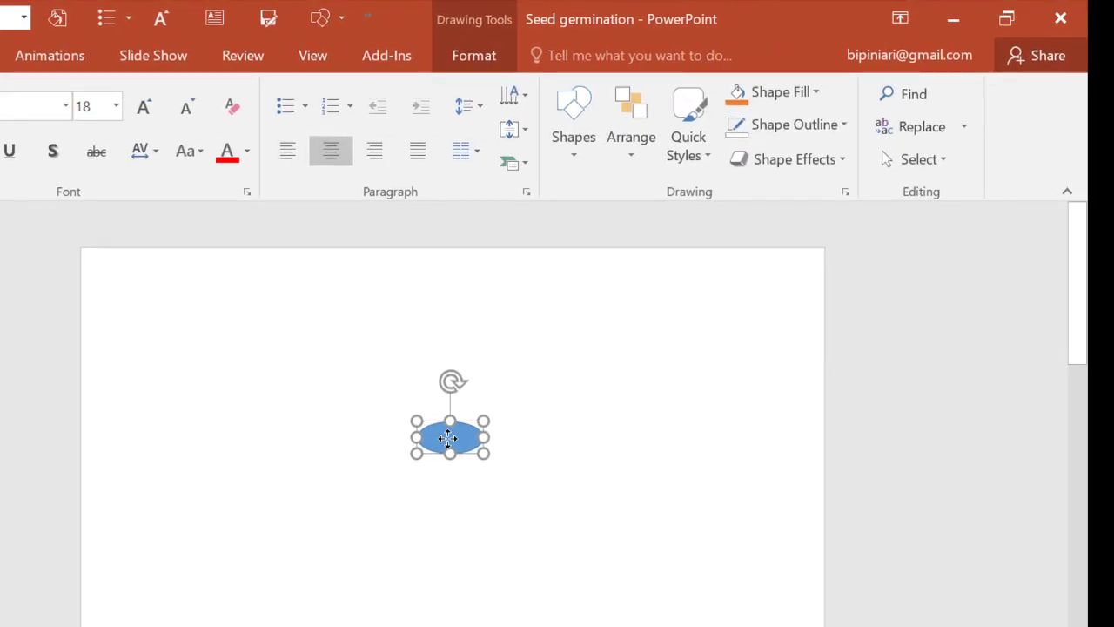
{"action": "left_click", "coordinate": [781, 102]}
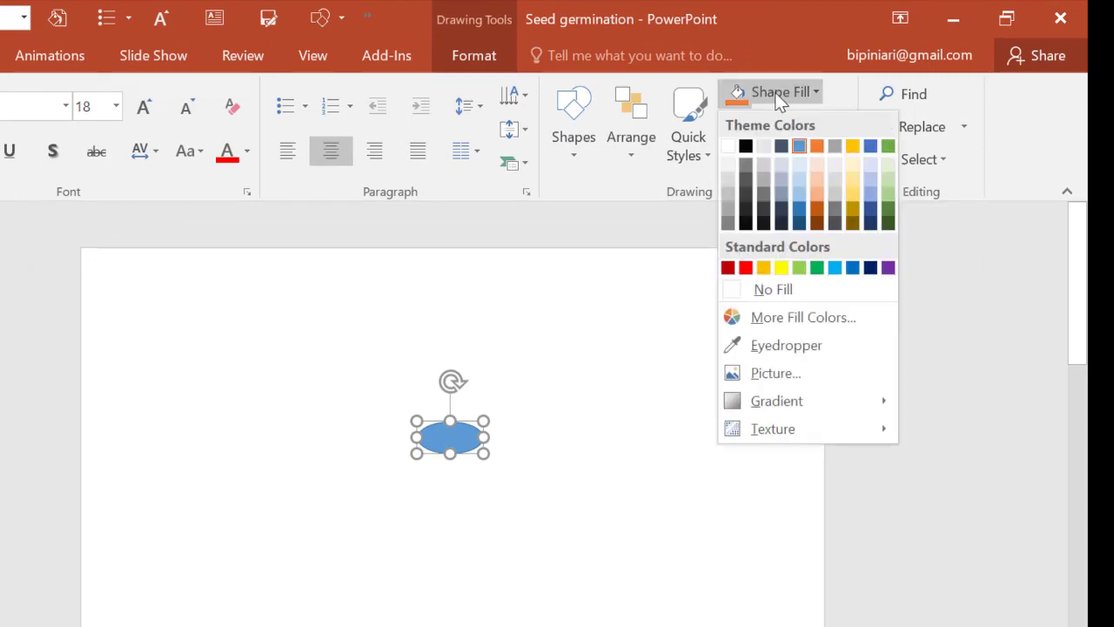
{"action": "left_click", "coordinate": [818, 148]}
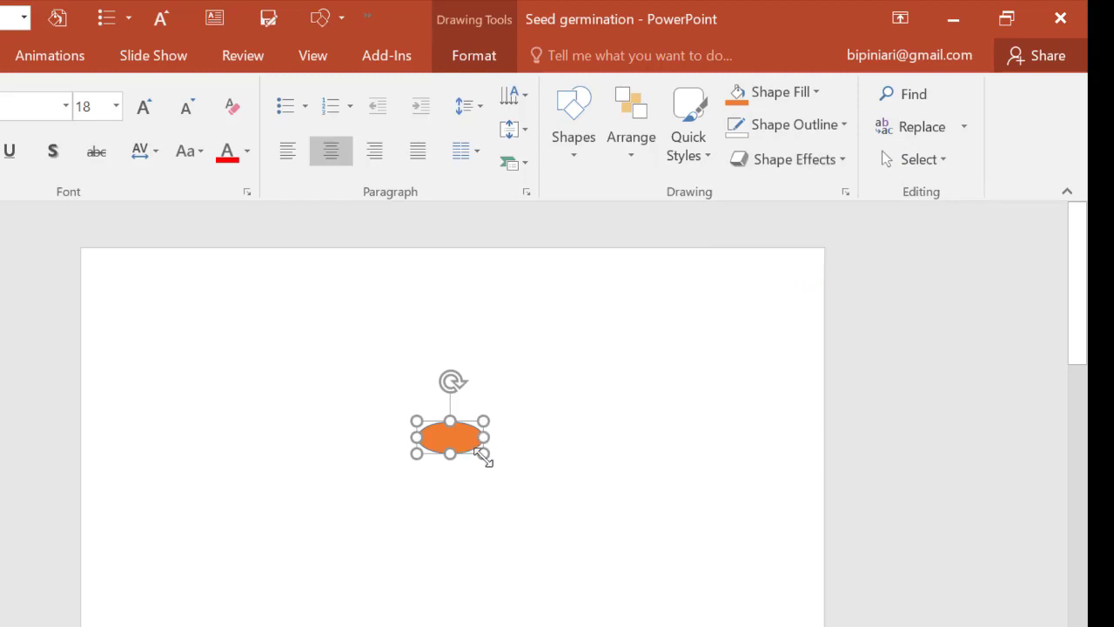
Remove the orange ellipse's outline so it has No Outline
{"action": "left_click", "coordinate": [787, 132]}
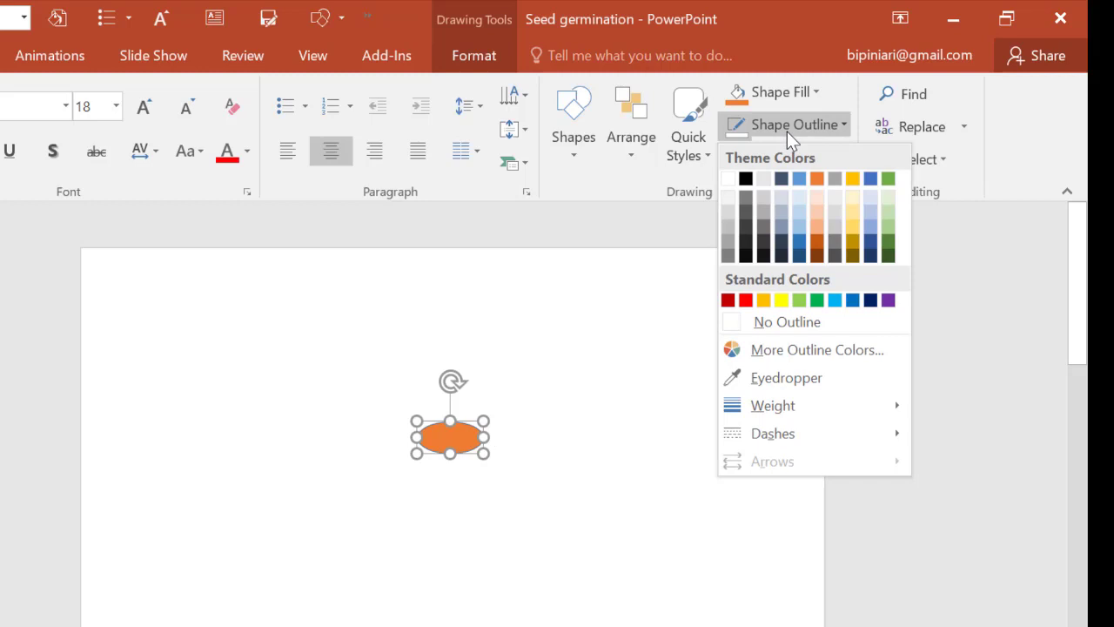
{"action": "left_click", "coordinate": [746, 325]}
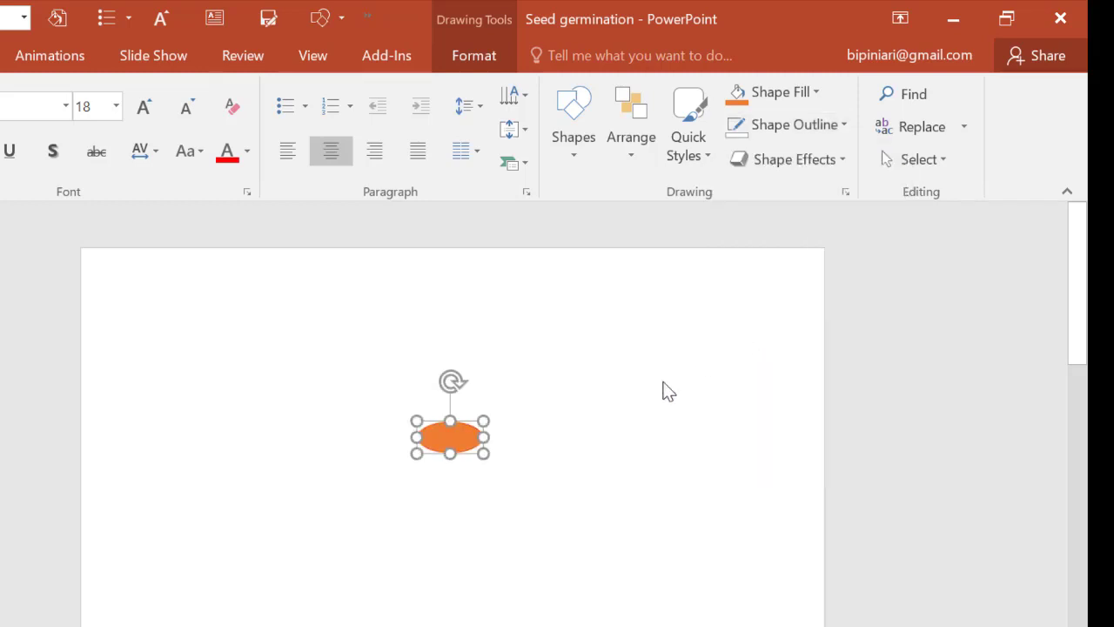
{"action": "left_click", "coordinate": [655, 409]}
{"action": "left_click", "coordinate": [464, 445]}
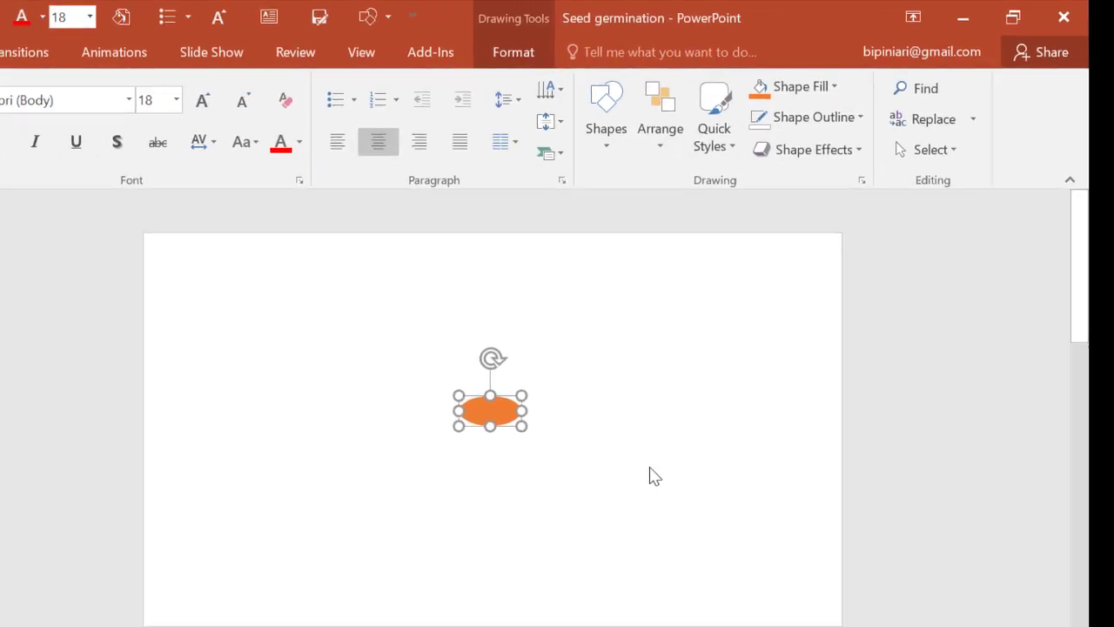
{"action": "left_click", "coordinate": [621, 505]}
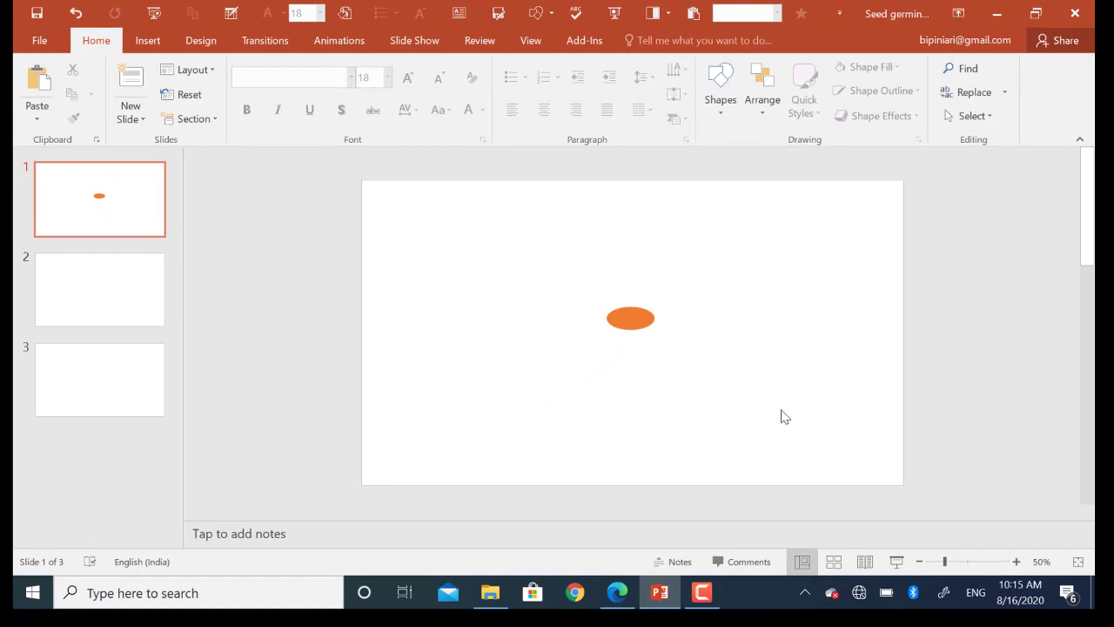
Zoom in four steps on slide 1 and bring up the Insert shapes gallery
{"action": "left_click", "coordinate": [1016, 561]}
{"action": "left_click", "coordinate": [1015, 562]}
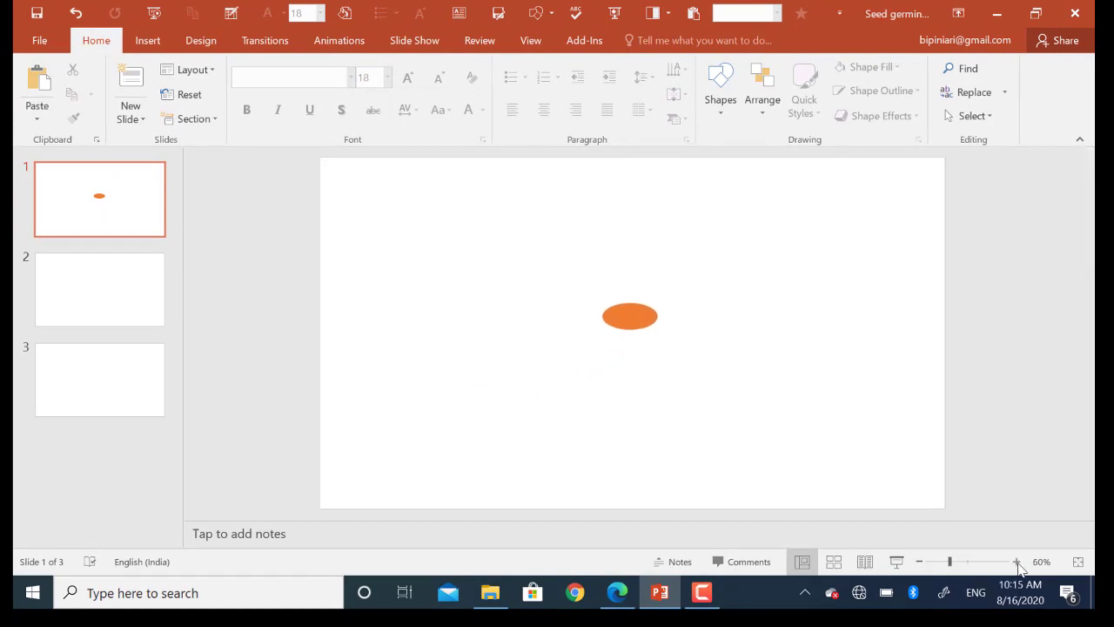
{"action": "left_click", "coordinate": [1016, 562]}
{"action": "left_click", "coordinate": [1016, 561]}
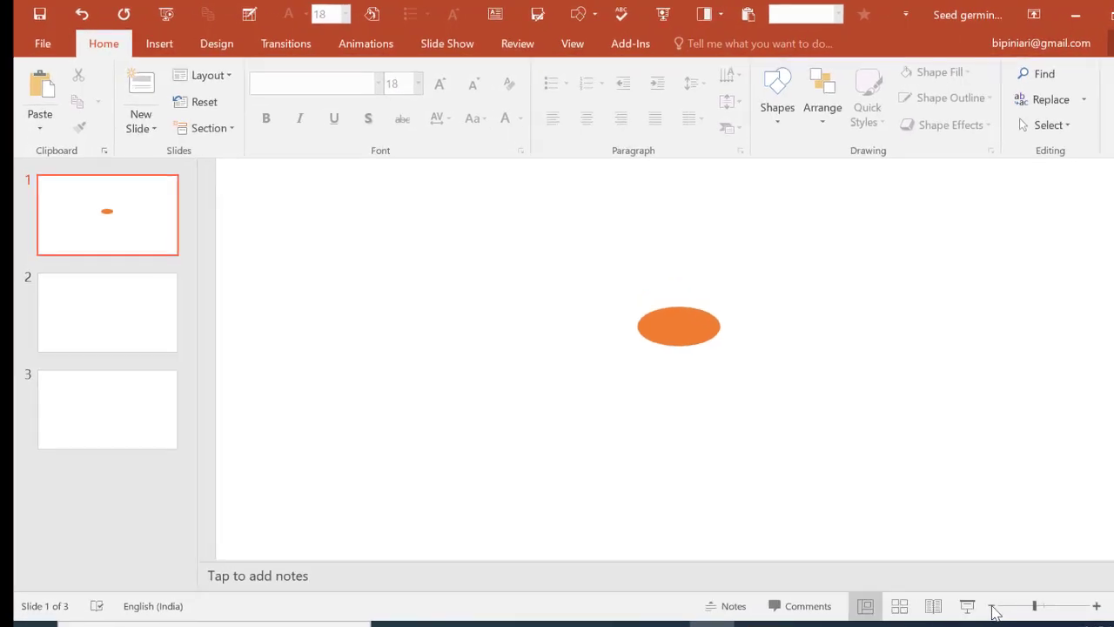
{"action": "left_click", "coordinate": [227, 58]}
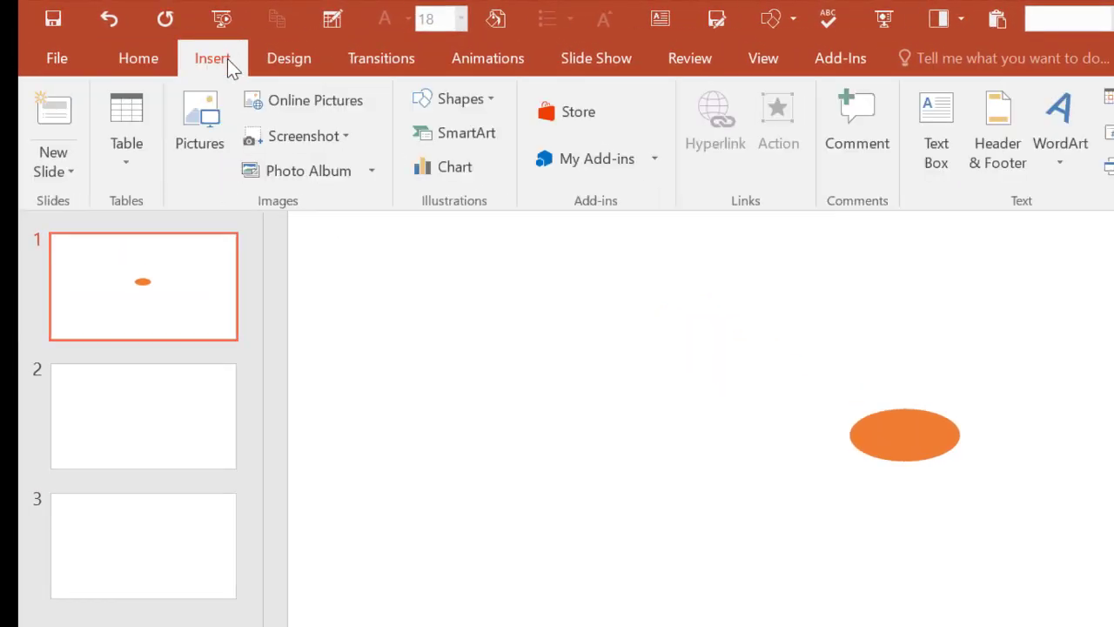
{"action": "left_click", "coordinate": [474, 95]}
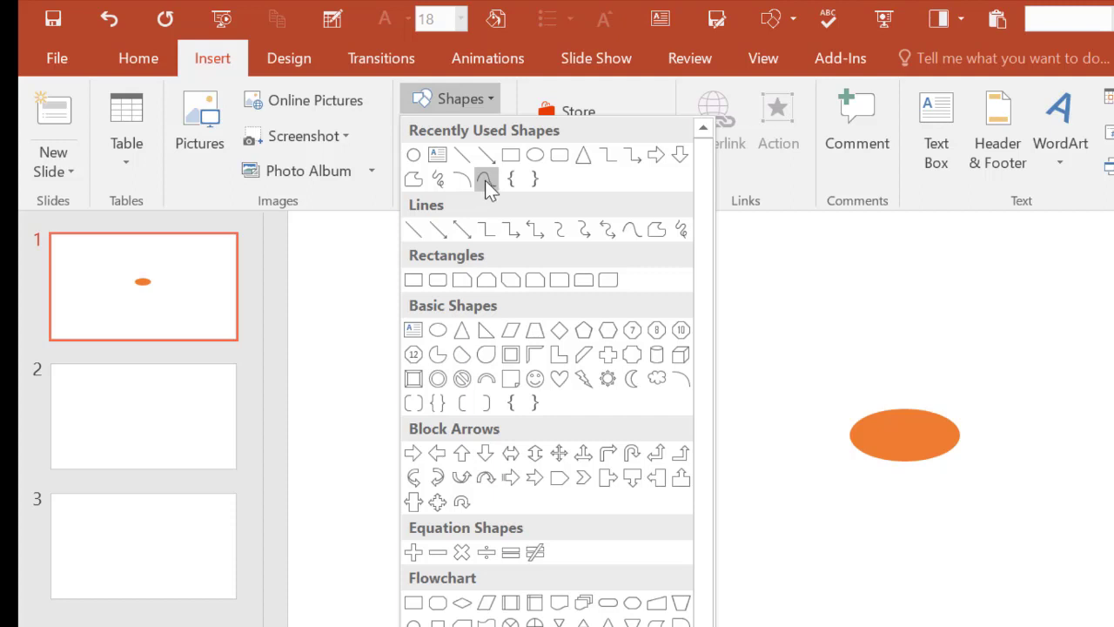
Draw a Curve root from the seed's left end down toward the slide bottom
{"action": "left_click", "coordinate": [485, 180]}
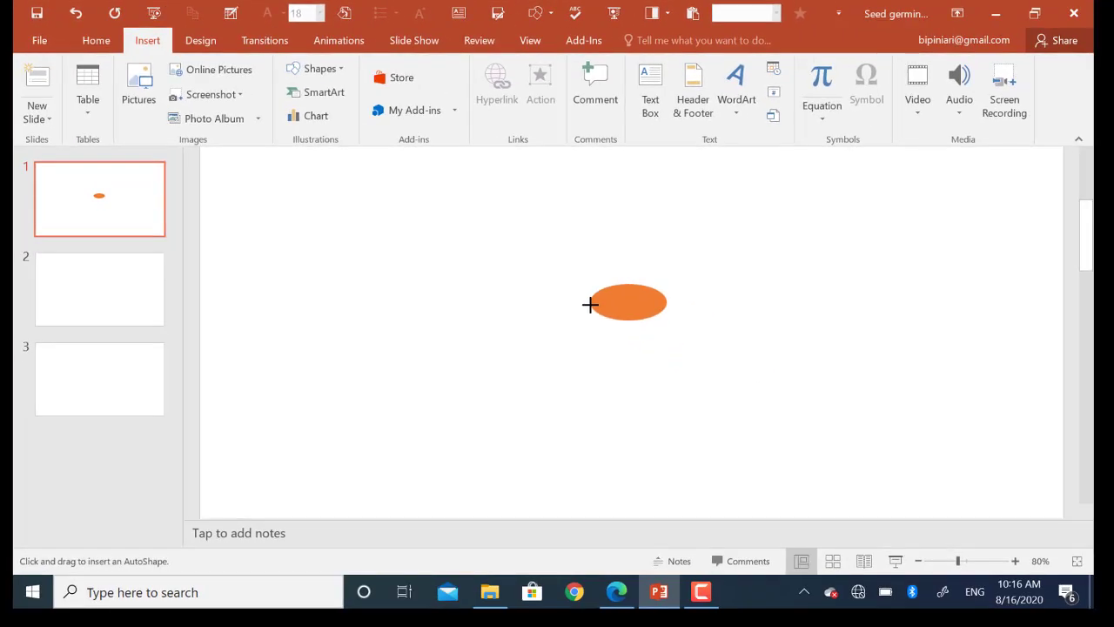
{"action": "left_click", "coordinate": [590, 304]}
{"action": "left_click", "coordinate": [577, 477]}
{"action": "double_click", "coordinate": [589, 300]}
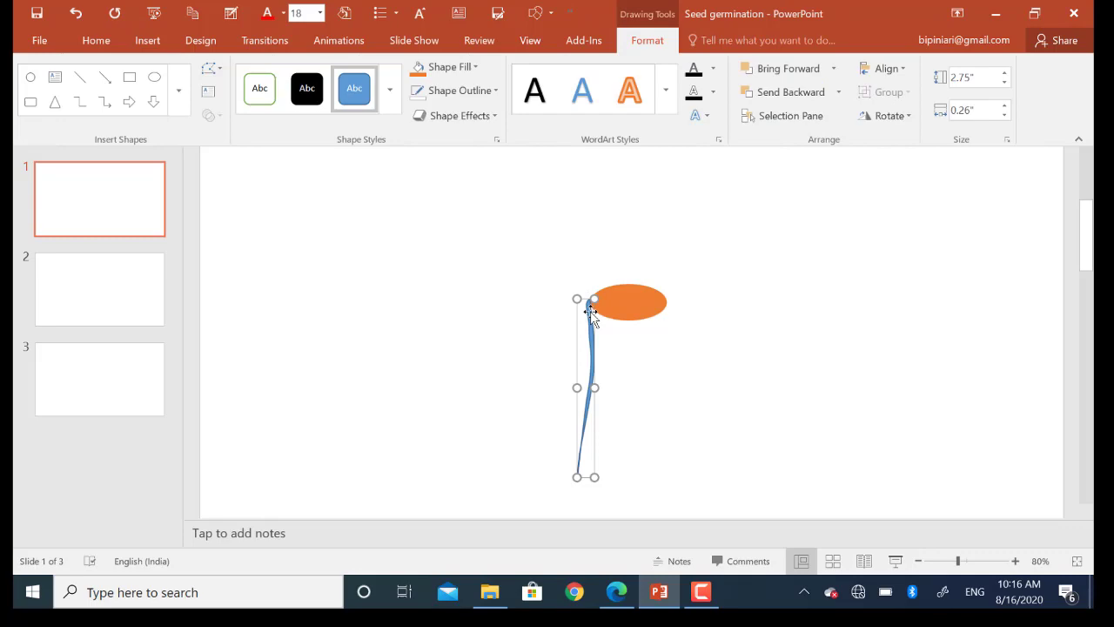
{"action": "left_click", "coordinate": [625, 368]}
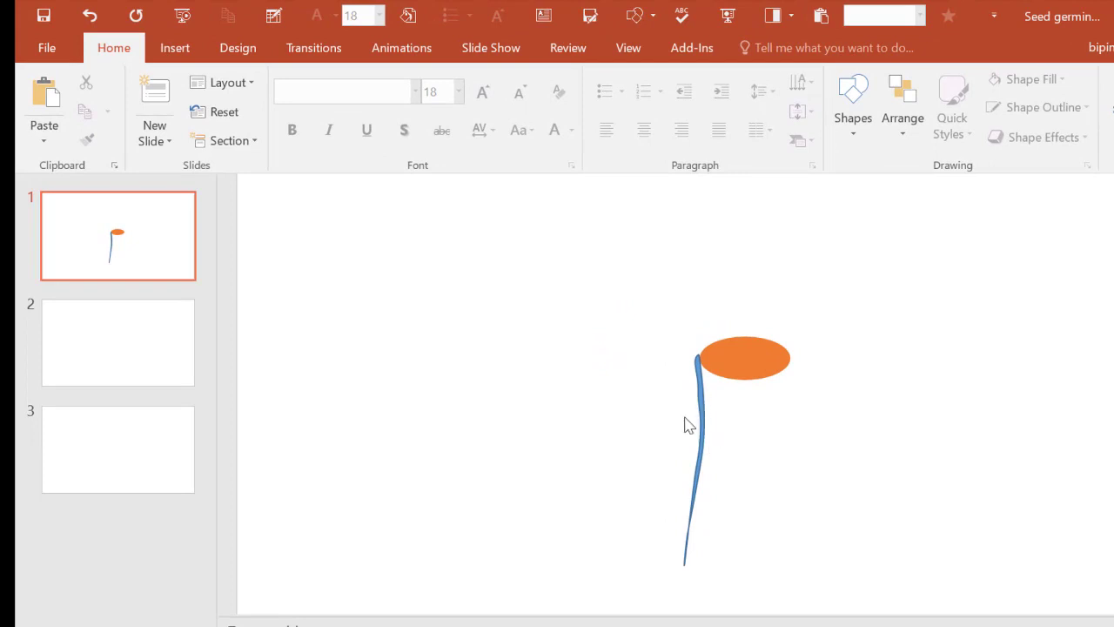
Draw a curved side root branching left from the top of the main root
{"action": "left_click", "coordinate": [184, 60]}
{"action": "left_click", "coordinate": [392, 82]}
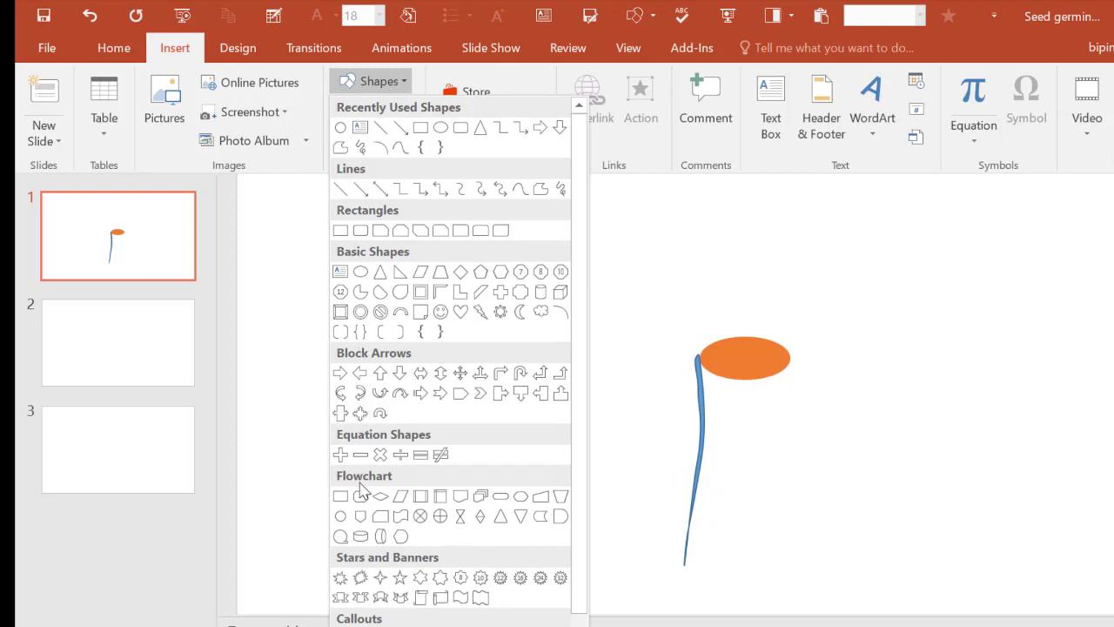
{"action": "left_click", "coordinate": [400, 150]}
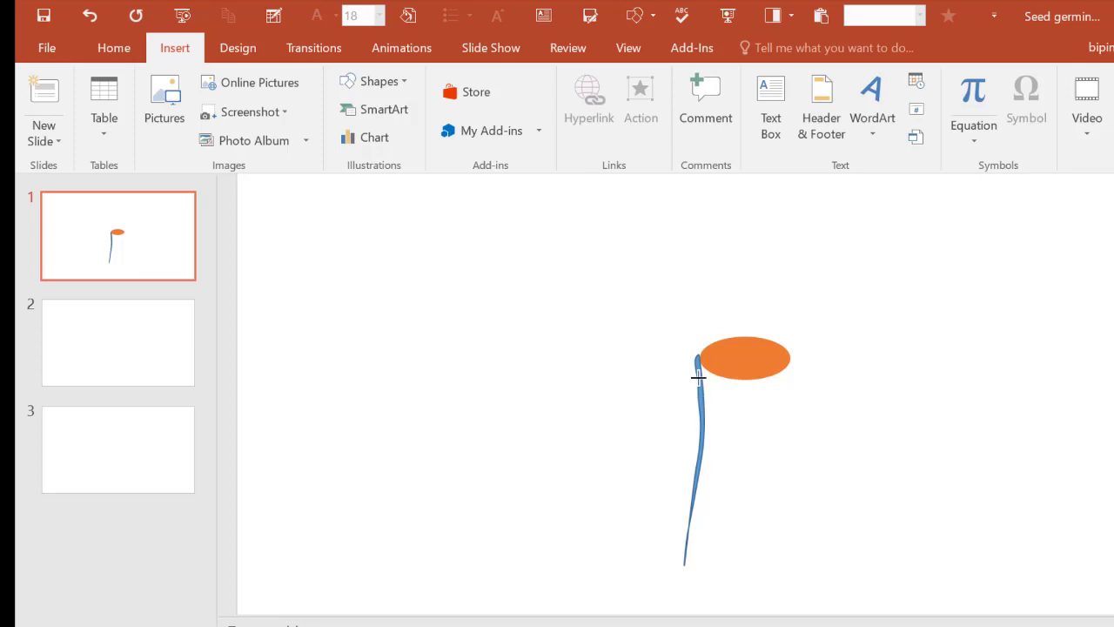
{"action": "left_click", "coordinate": [695, 384]}
{"action": "left_click", "coordinate": [682, 407]}
{"action": "double_click", "coordinate": [672, 414]}
{"action": "left_click", "coordinate": [659, 447]}
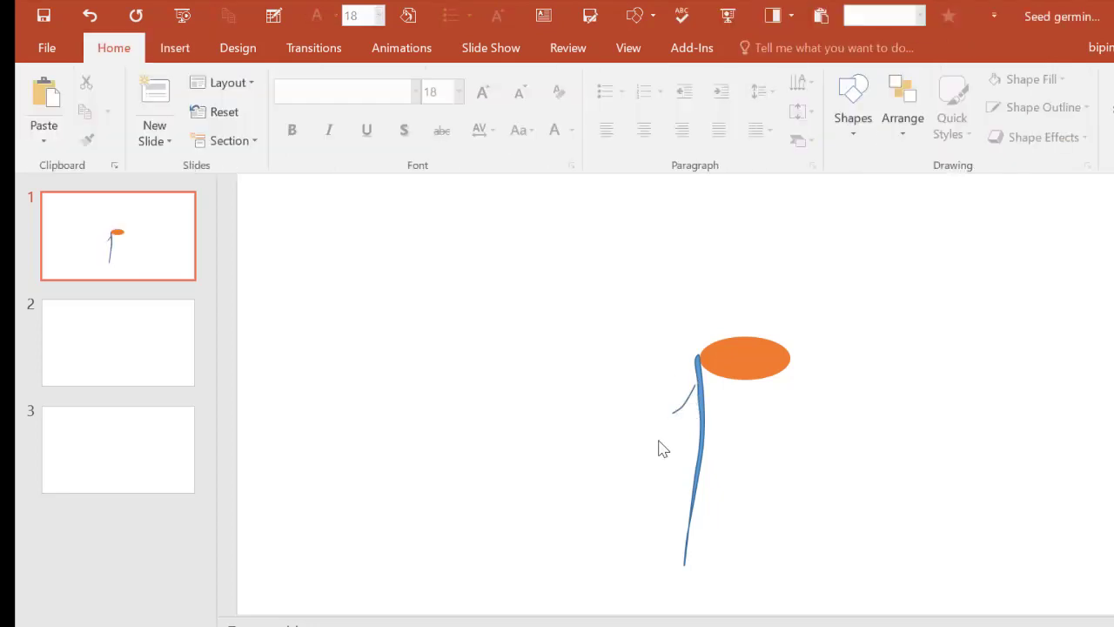
Draw a second curved side root branching right from the stem
{"action": "left_click", "coordinate": [178, 51]}
{"action": "left_click", "coordinate": [380, 85]}
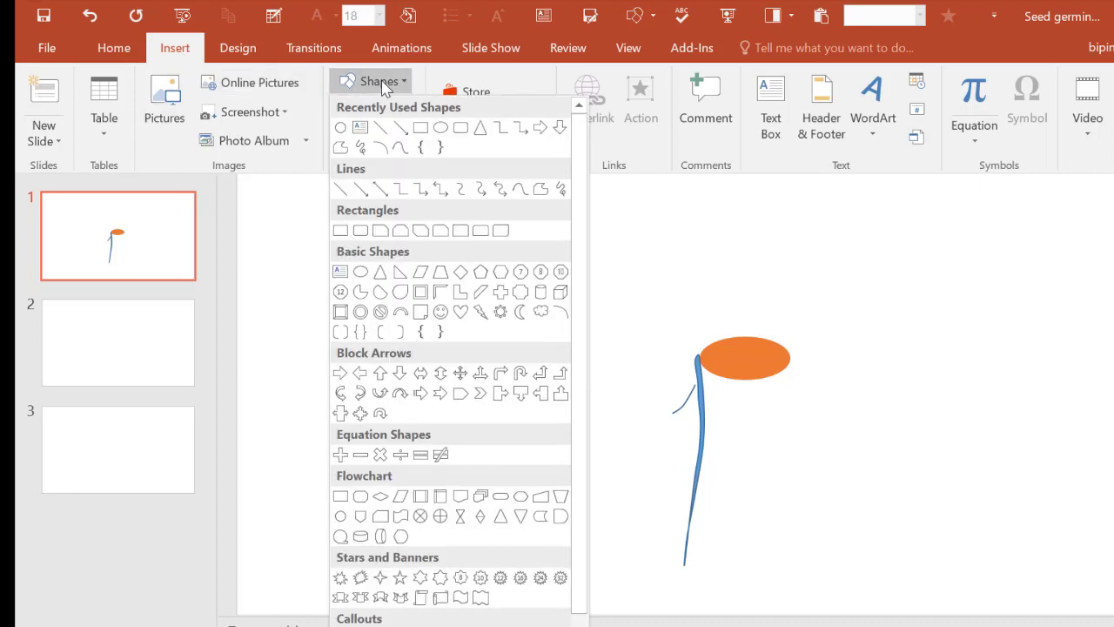
{"action": "left_click", "coordinate": [398, 148]}
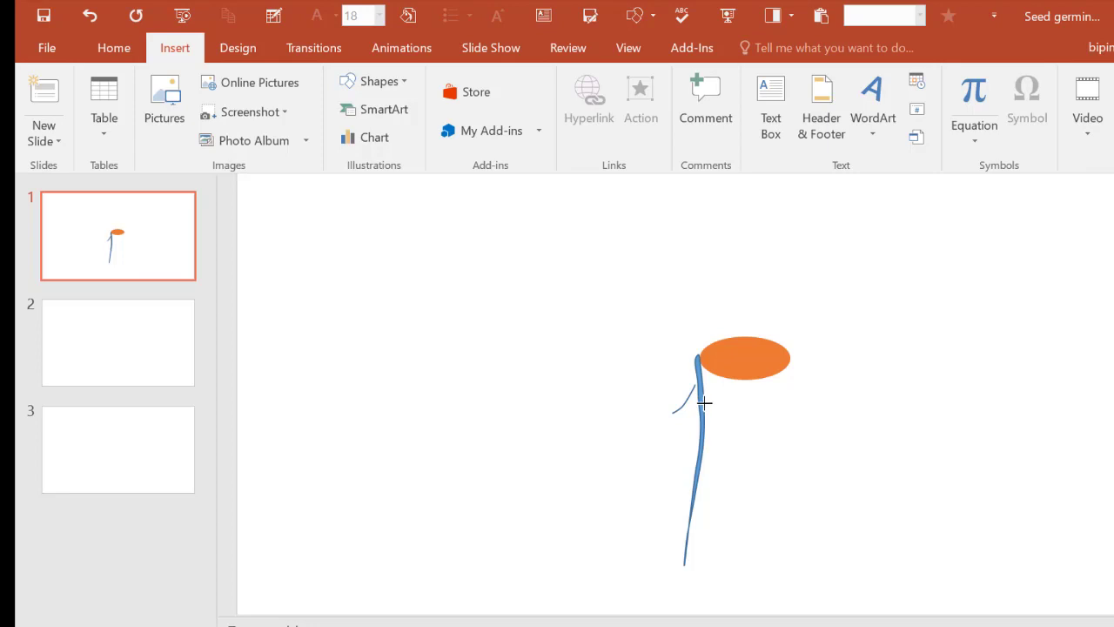
{"action": "left_click", "coordinate": [702, 400]}
{"action": "left_click", "coordinate": [719, 417]}
{"action": "double_click", "coordinate": [740, 423]}
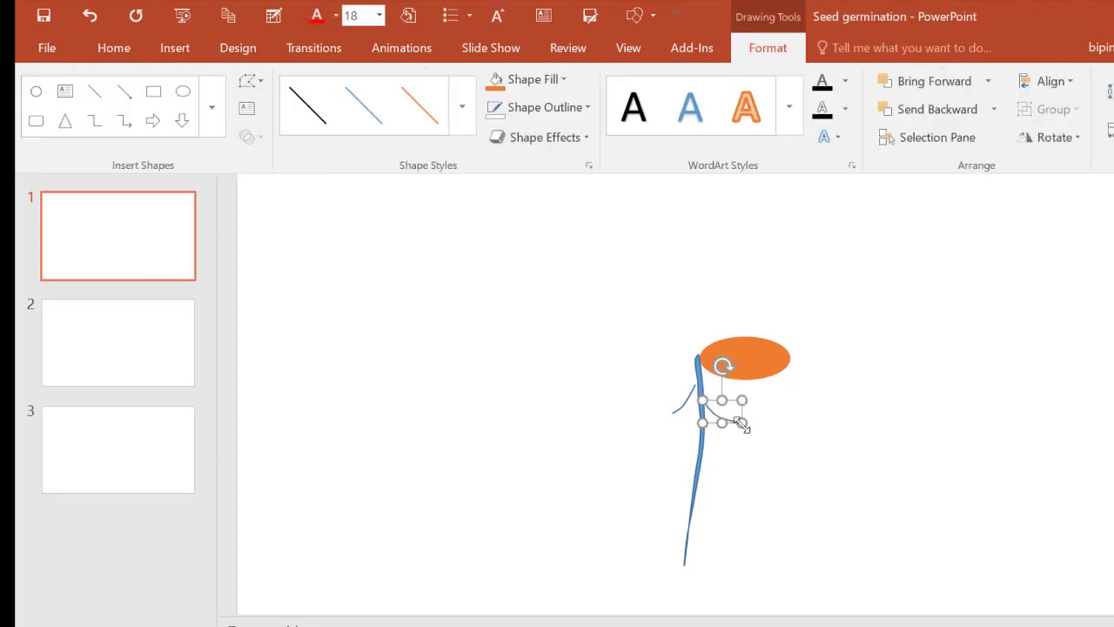
{"action": "left_click", "coordinate": [759, 459]}
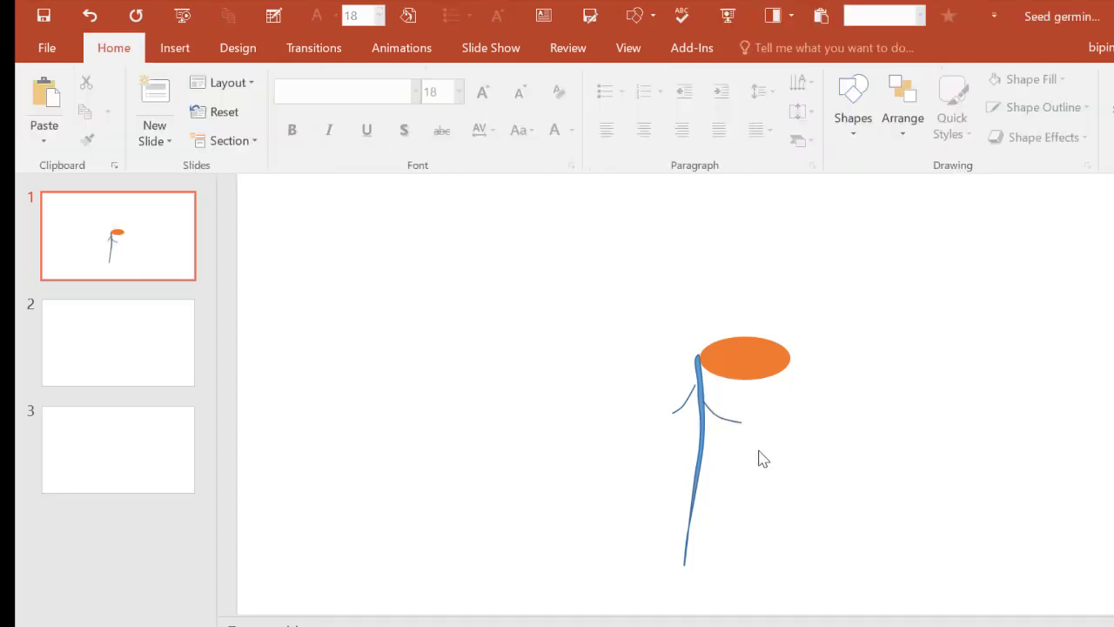
{"action": "left_click", "coordinate": [181, 48]}
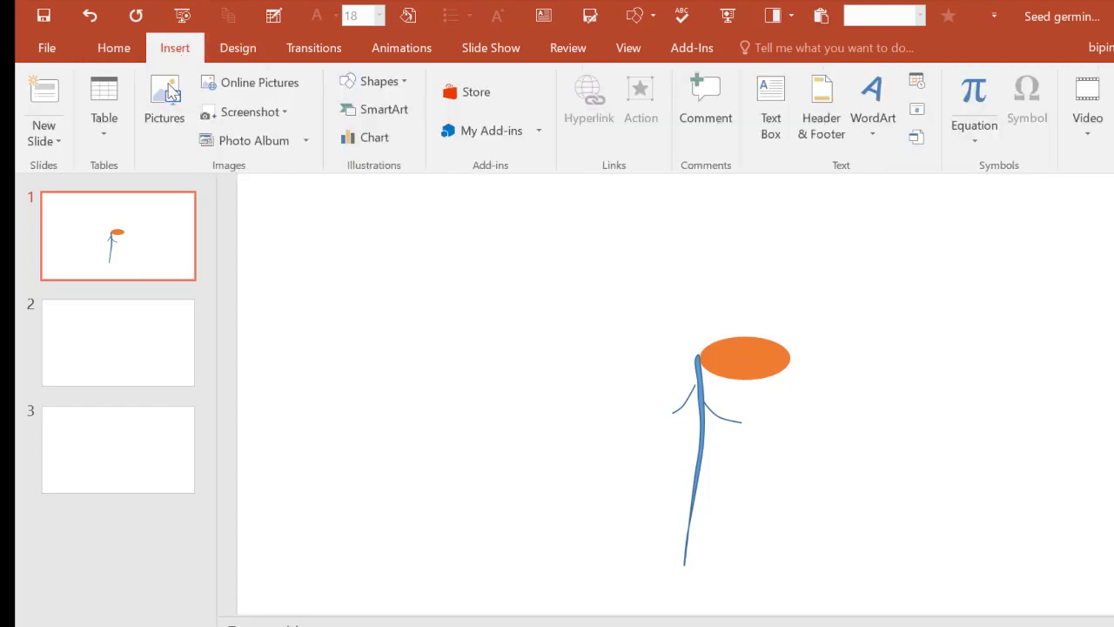
{"action": "left_click", "coordinate": [378, 87]}
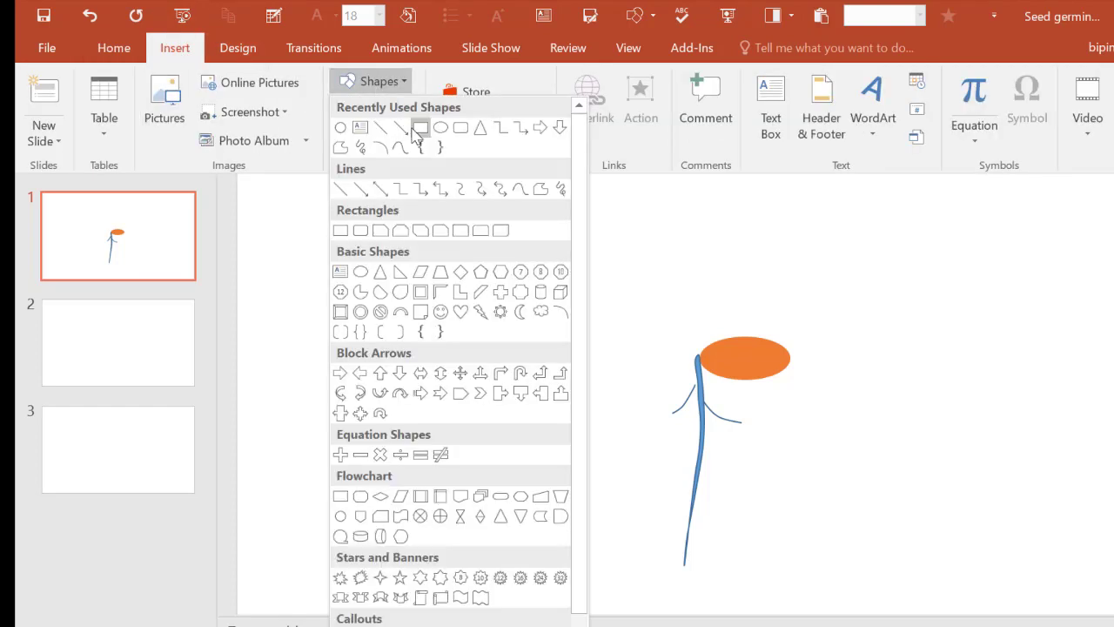
{"action": "left_click", "coordinate": [403, 153]}
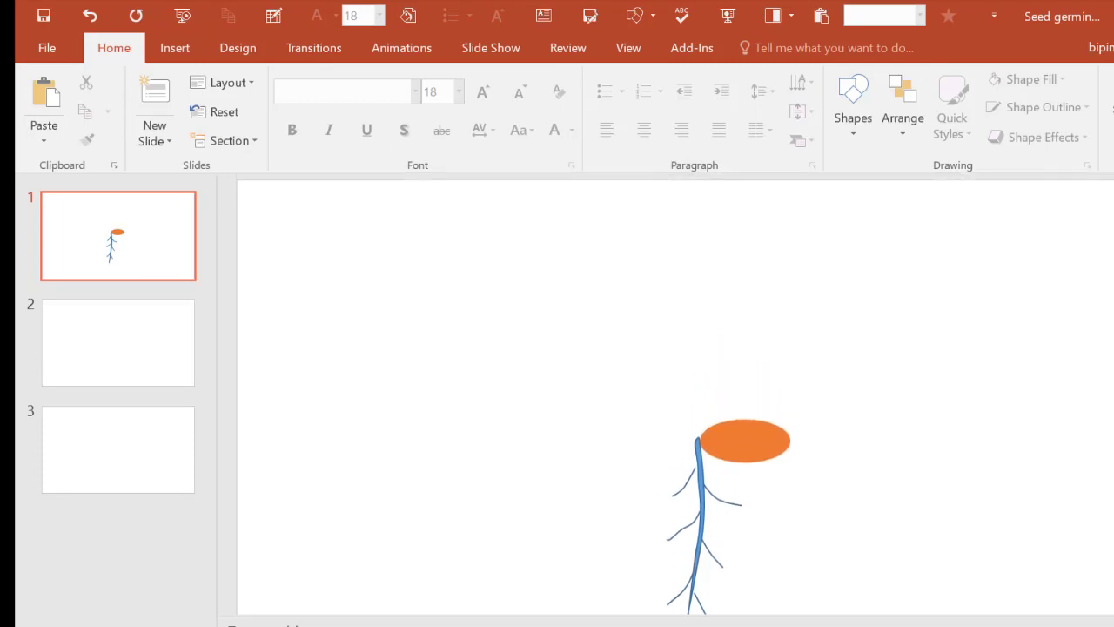
Draw a closed Curve leaf outline from the root's top up to a tip above the seed
{"action": "left_click", "coordinate": [182, 52]}
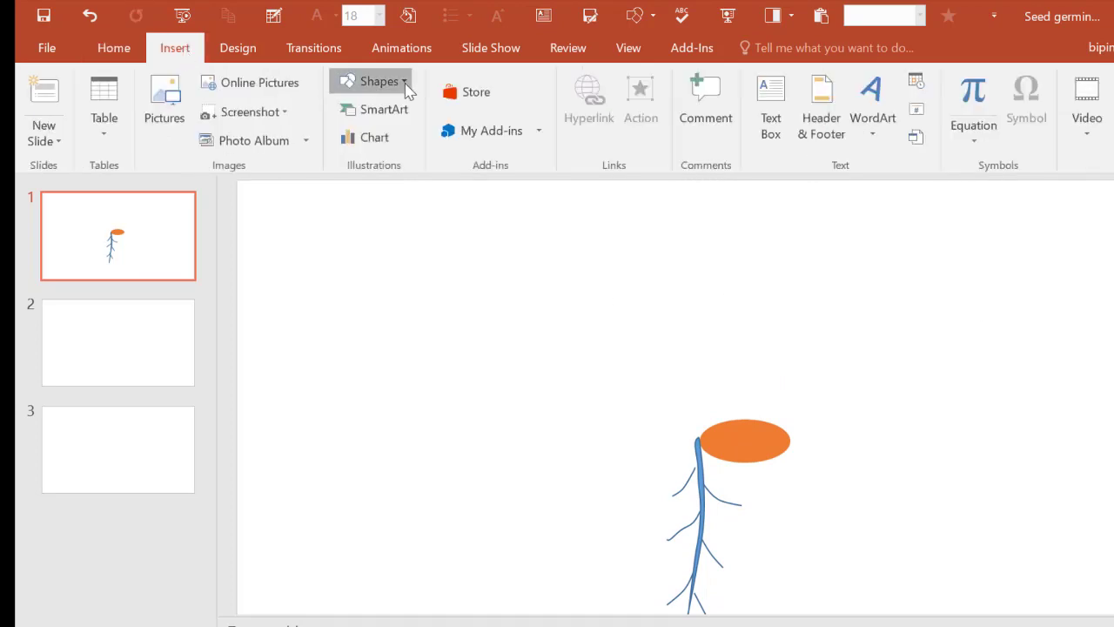
{"action": "left_click", "coordinate": [406, 85]}
{"action": "left_click", "coordinate": [399, 148]}
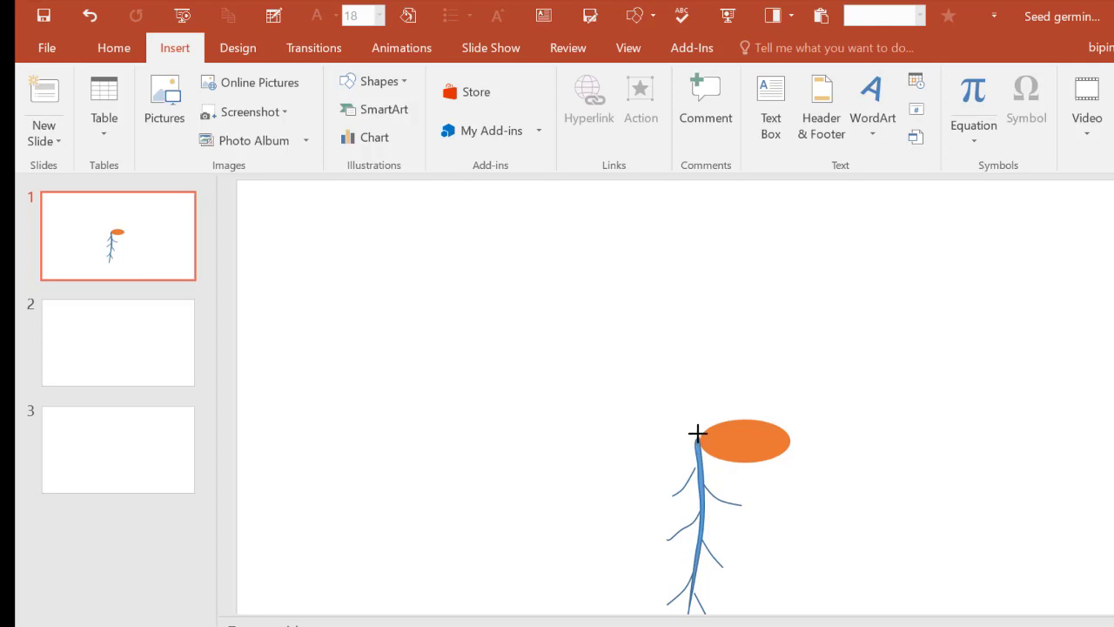
{"action": "left_click", "coordinate": [698, 433]}
{"action": "left_click", "coordinate": [678, 383]}
{"action": "left_click", "coordinate": [673, 322]}
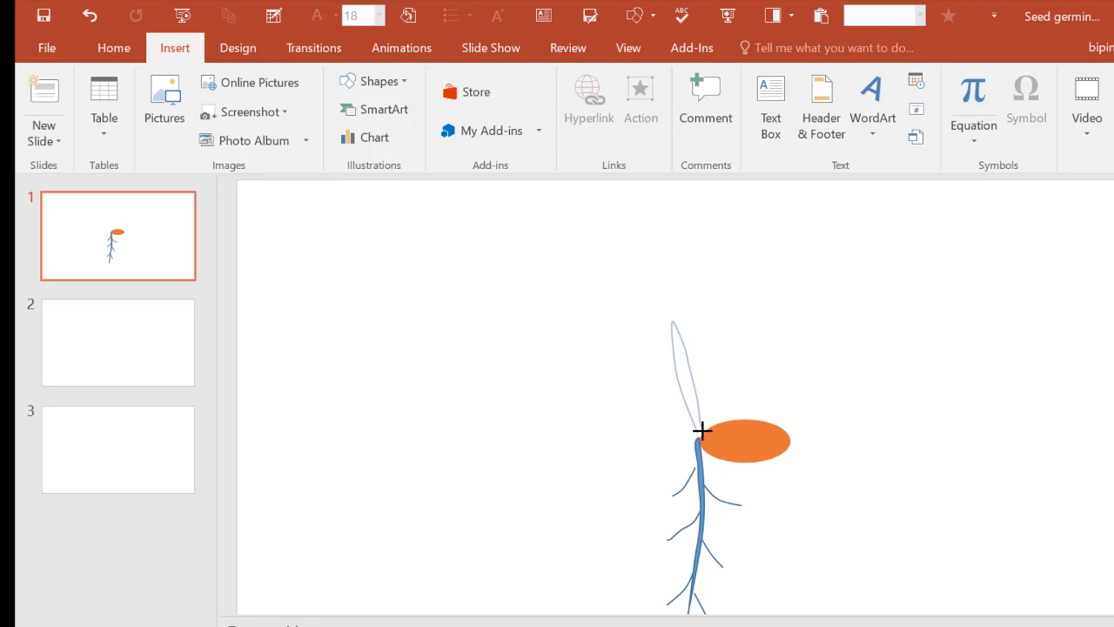
{"action": "left_click", "coordinate": [700, 430]}
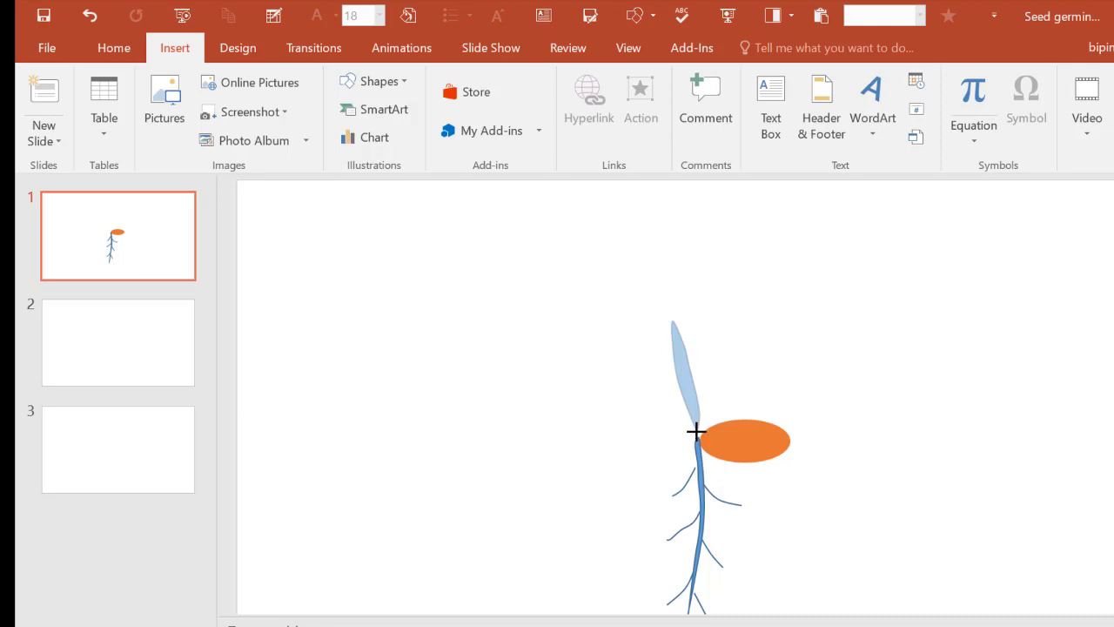
{"action": "left_click", "coordinate": [696, 430]}
{"action": "left_click", "coordinate": [595, 430]}
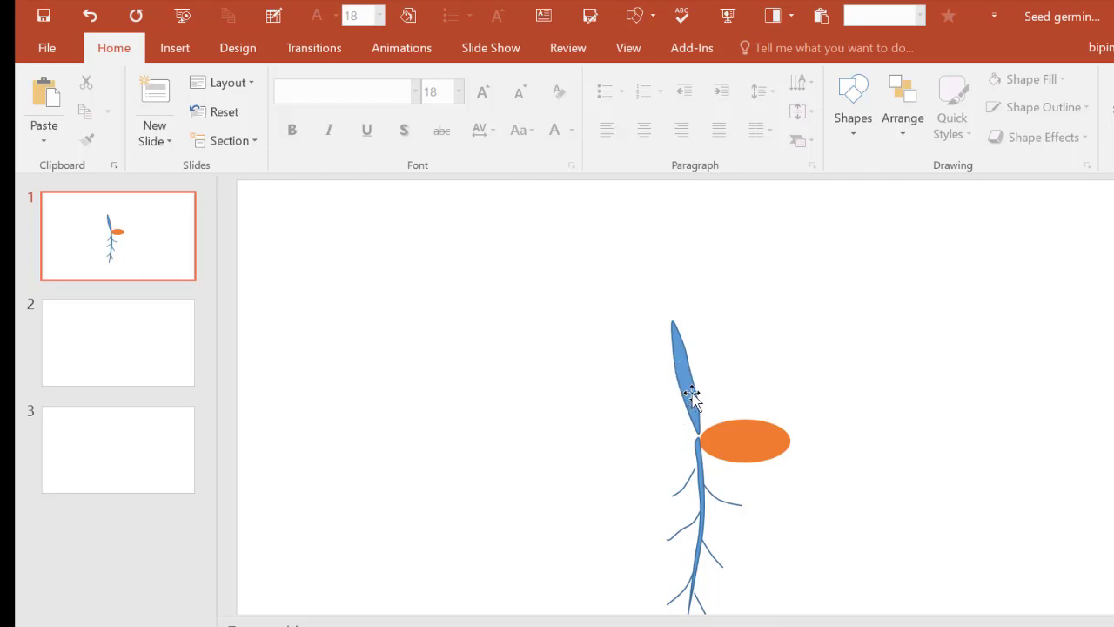
{"action": "left_click", "coordinate": [692, 397]}
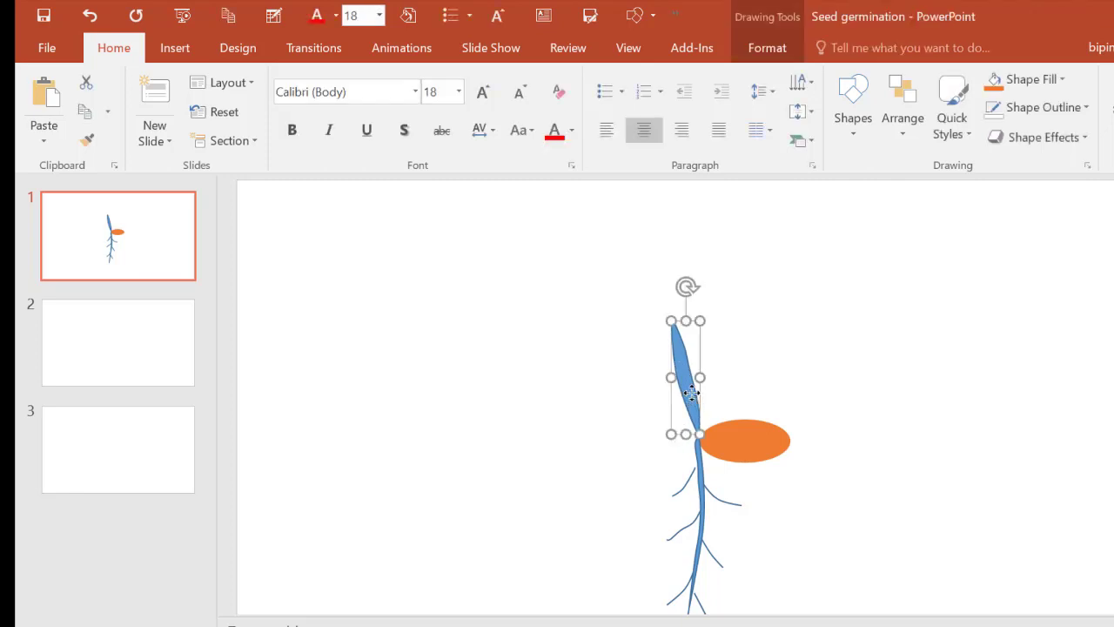
{"action": "left_click", "coordinate": [624, 420]}
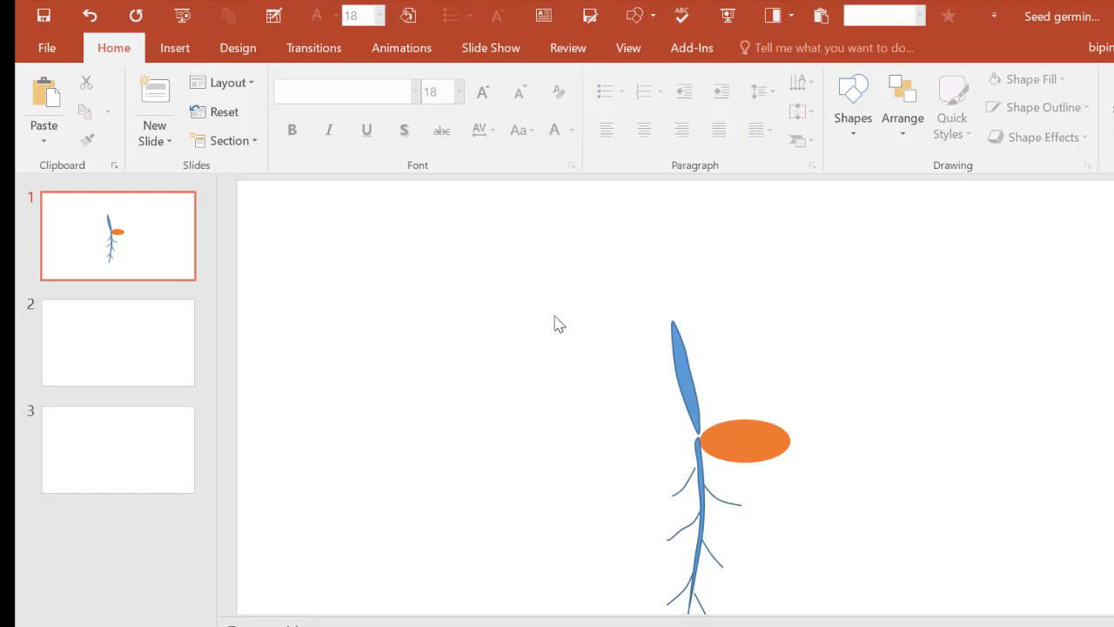
Sketch a second leaf freehand up from the shoot tip and back down
{"action": "left_click", "coordinate": [181, 53]}
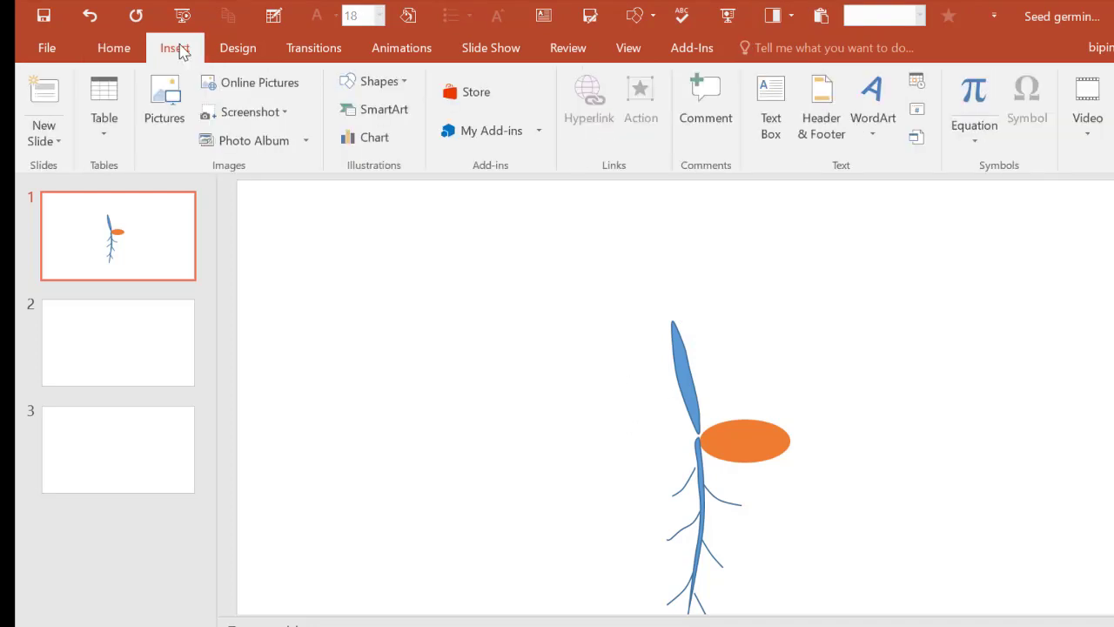
{"action": "left_click", "coordinate": [390, 84]}
{"action": "left_click", "coordinate": [404, 154]}
{"action": "mouse_move", "coordinate": [697, 323]}
{"action": "left_mouse_down"}
{"action": "mouse_move", "coordinate": [730, 278]}
{"action": "mouse_move", "coordinate": [714, 320]}
{"action": "left_mouse_up"}
{"action": "left_click_drag", "start_coordinate": [714, 322], "coordinate": [690, 347]}
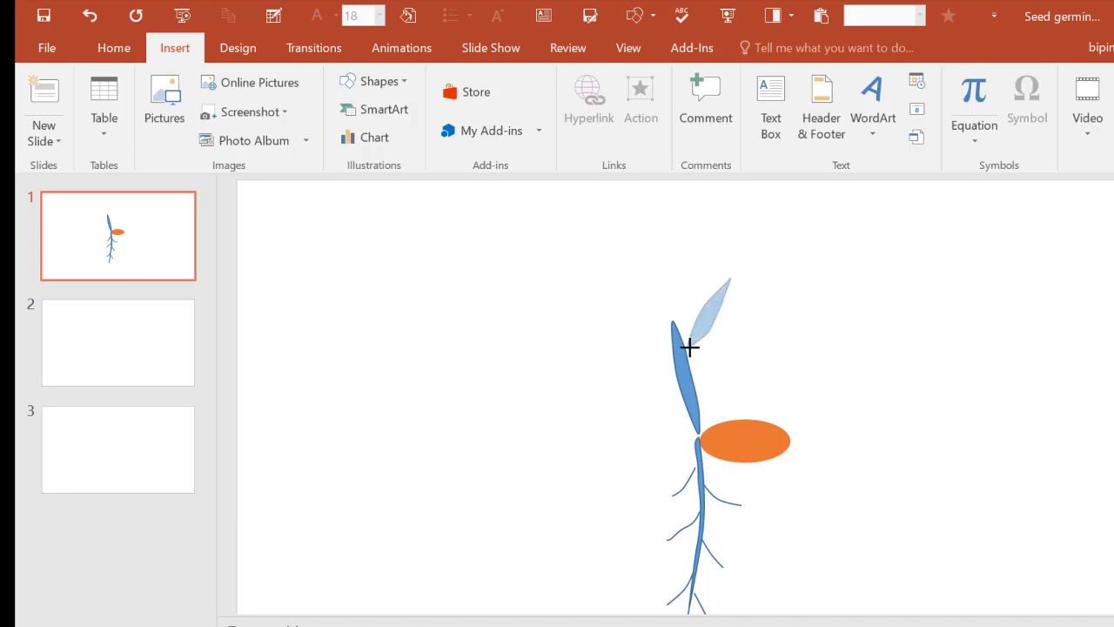
{"action": "left_click", "coordinate": [764, 358]}
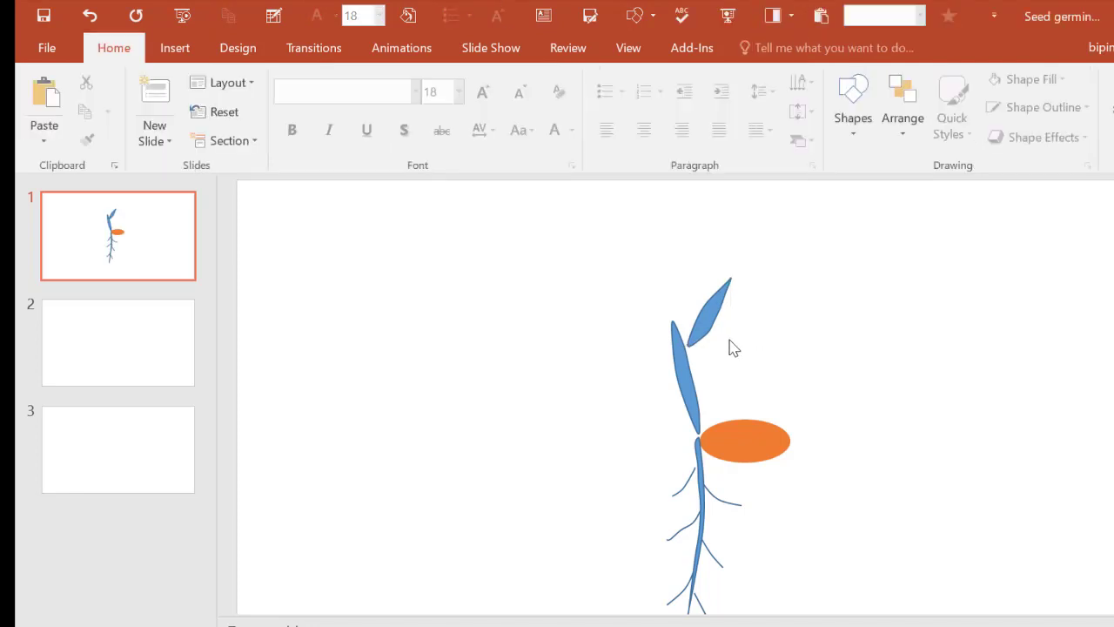
Nudge the second leaf, rotate it counter-clockwise and lower it slightly
{"action": "left_click", "coordinate": [707, 325]}
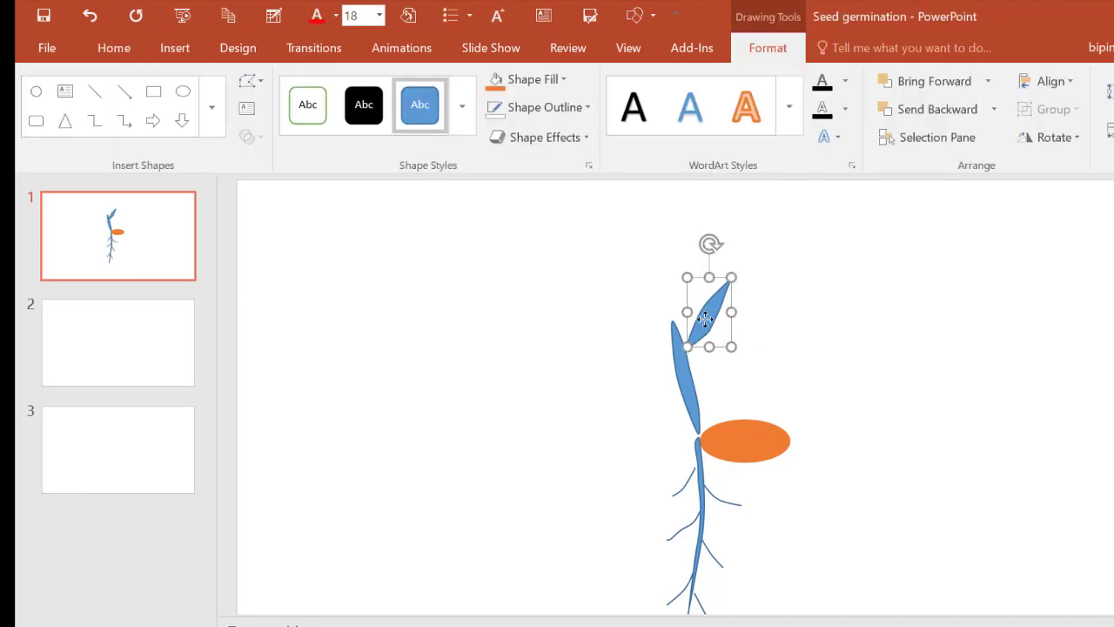
{"action": "left_click_drag", "start_coordinate": [704, 317], "coordinate": [704, 320]}
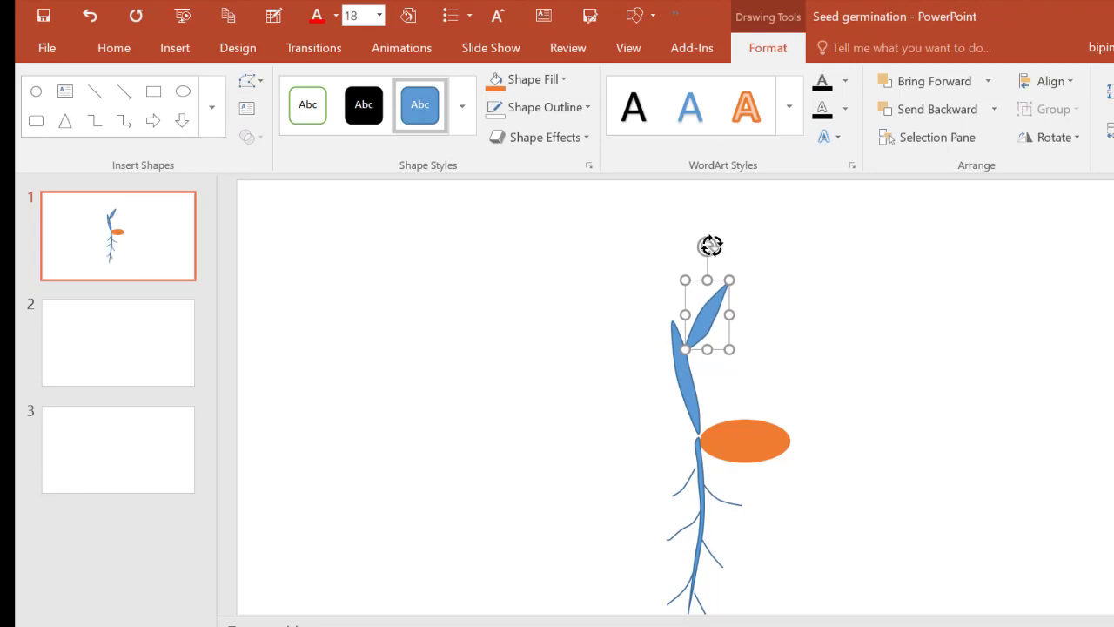
{"action": "left_click_drag", "start_coordinate": [710, 246], "coordinate": [700, 245]}
{"action": "left_click_drag", "start_coordinate": [709, 323], "coordinate": [700, 343]}
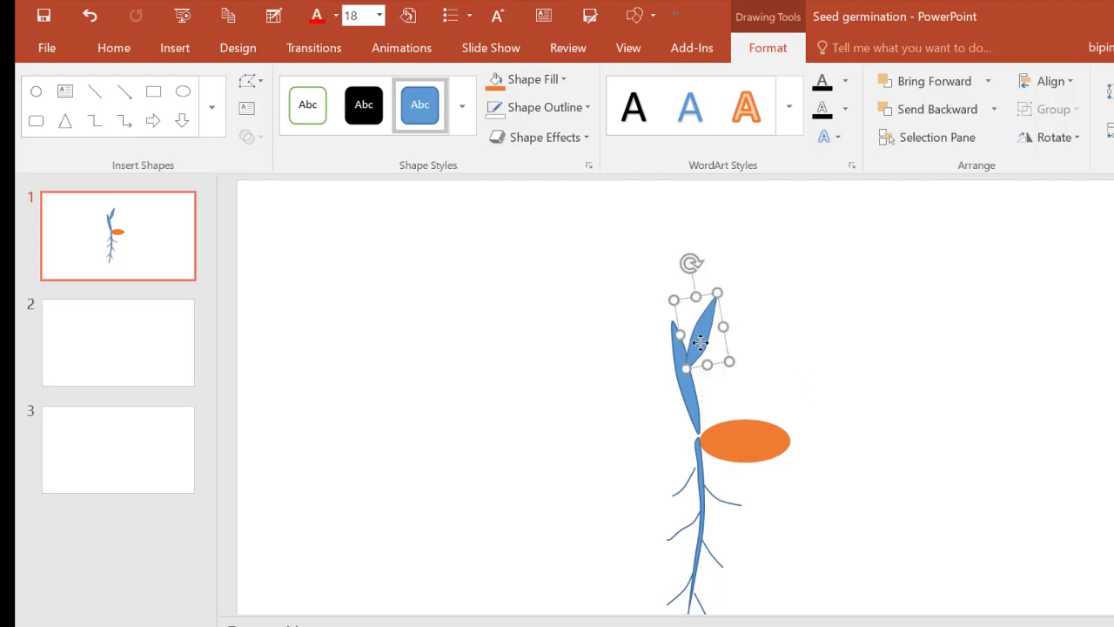
{"action": "left_click", "coordinate": [773, 351]}
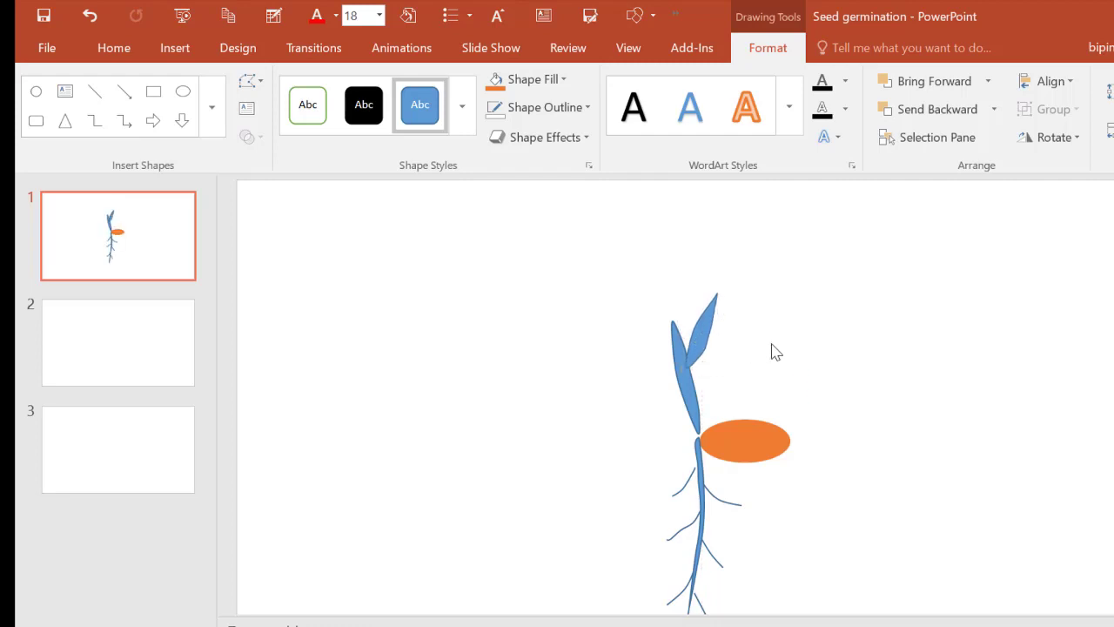
Send the second leaf one layer backward and rotate it down against the first leaf
{"action": "left_click", "coordinate": [704, 342]}
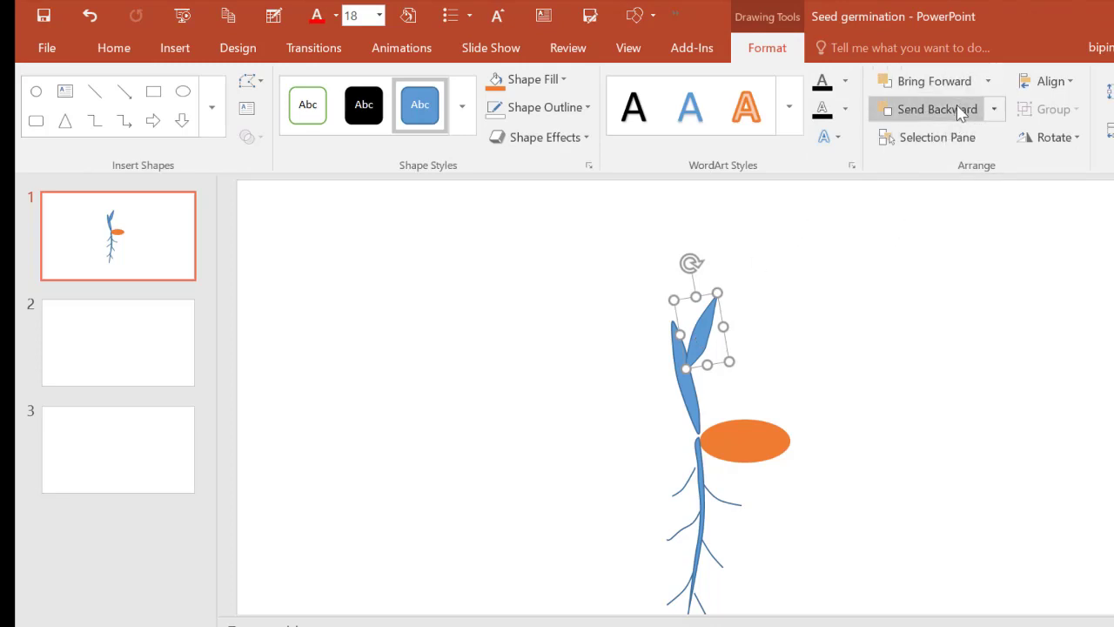
{"action": "left_click", "coordinate": [958, 111]}
{"action": "left_click", "coordinate": [882, 230]}
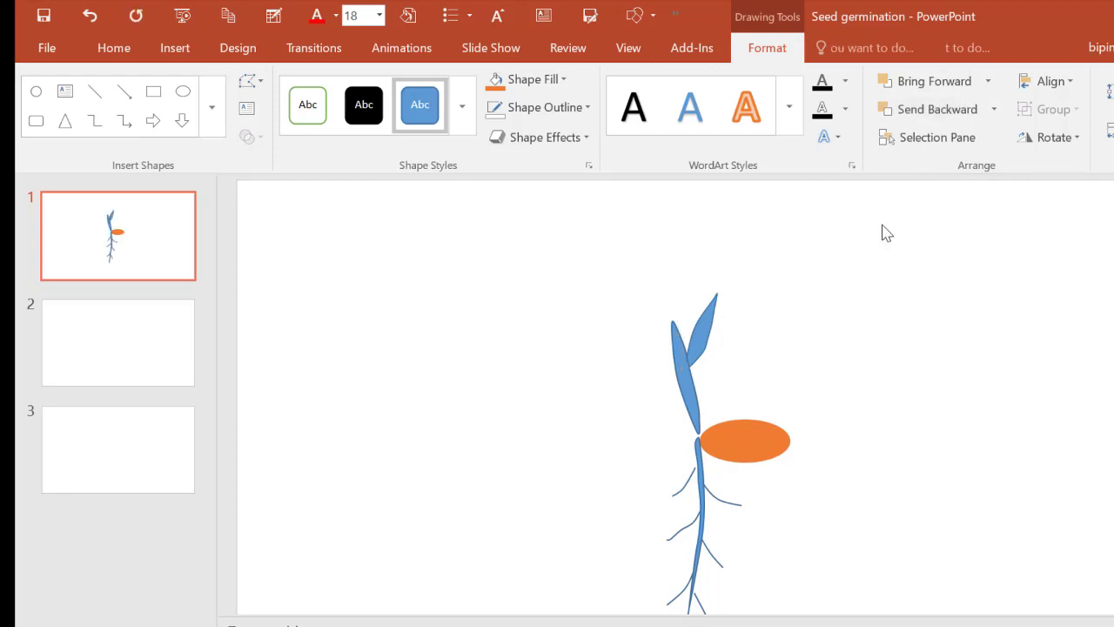
{"action": "left_click", "coordinate": [707, 341]}
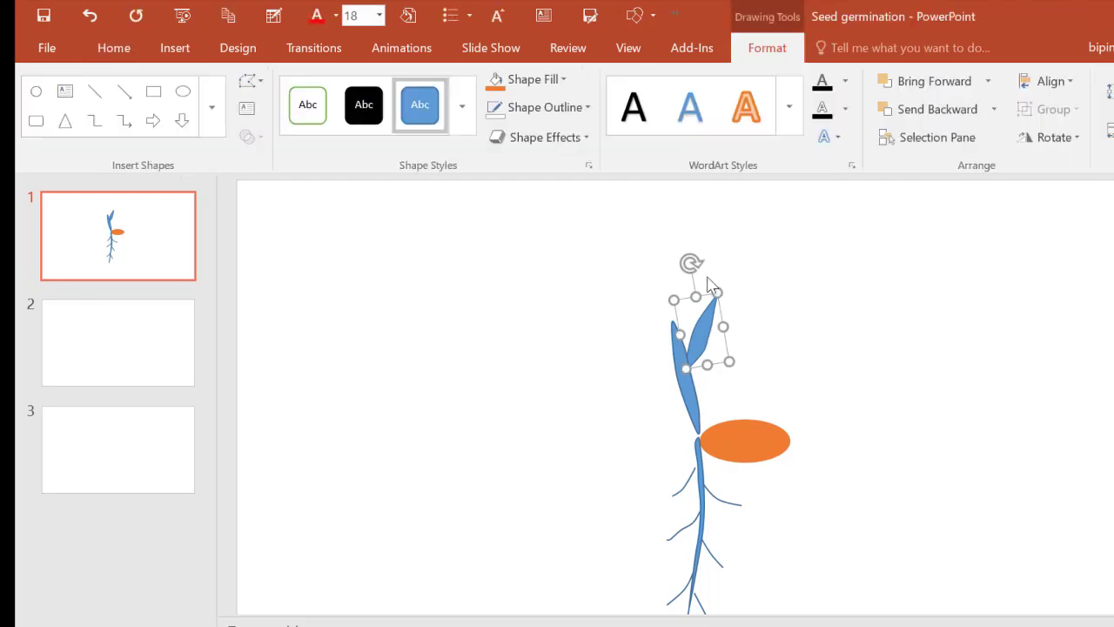
{"action": "left_click_drag", "start_coordinate": [690, 260], "coordinate": [687, 258]}
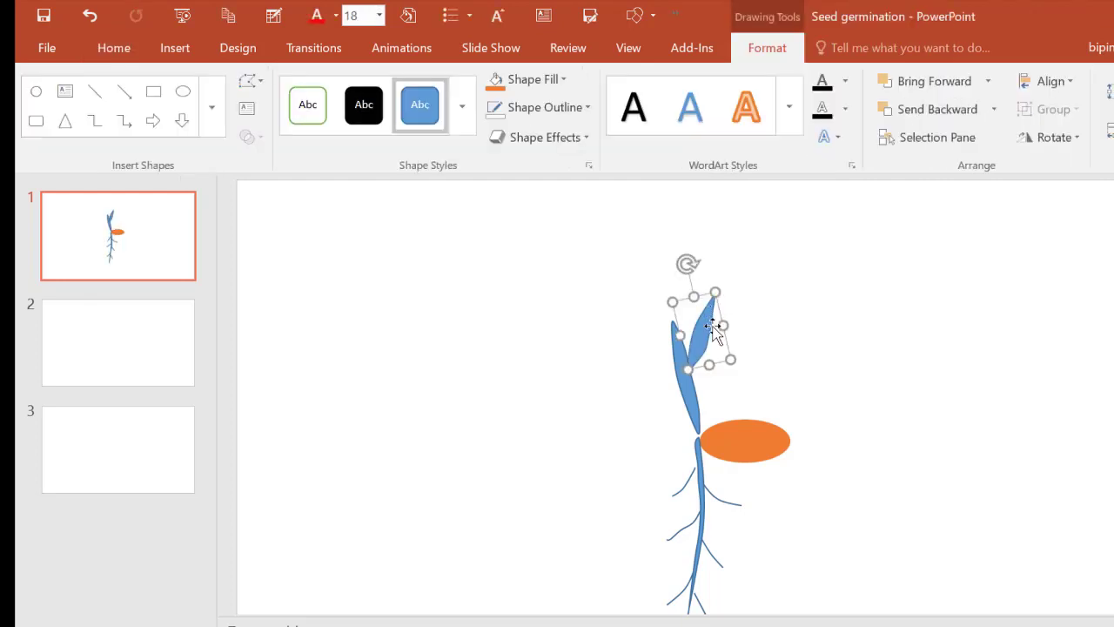
{"action": "left_click_drag", "start_coordinate": [714, 324], "coordinate": [710, 356]}
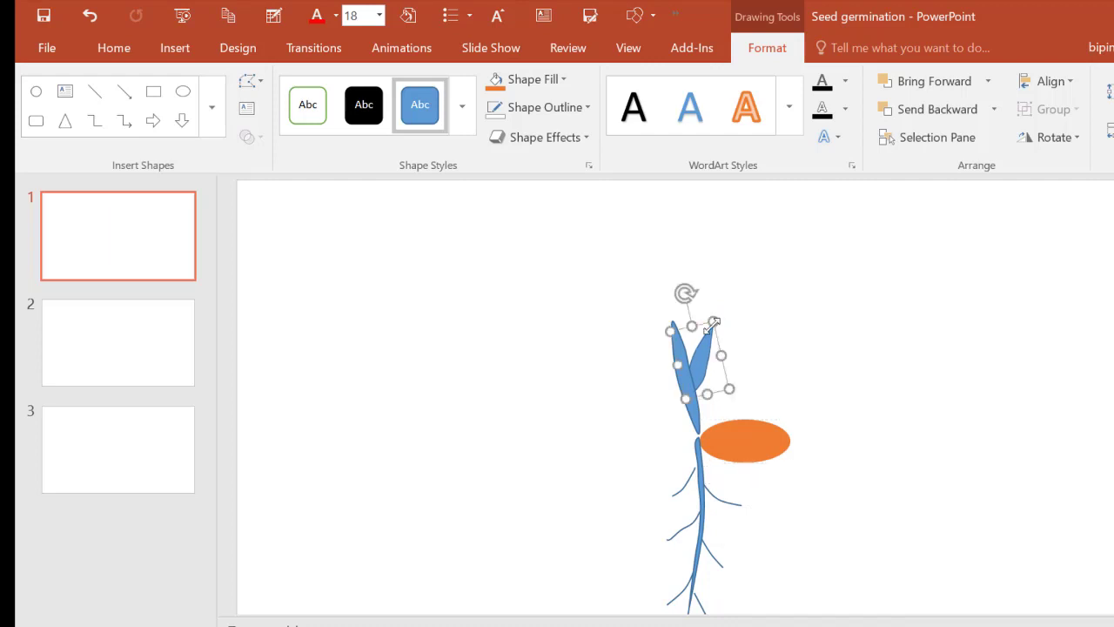
{"action": "left_click_drag", "start_coordinate": [689, 293], "coordinate": [674, 296]}
{"action": "left_click", "coordinate": [769, 341]}
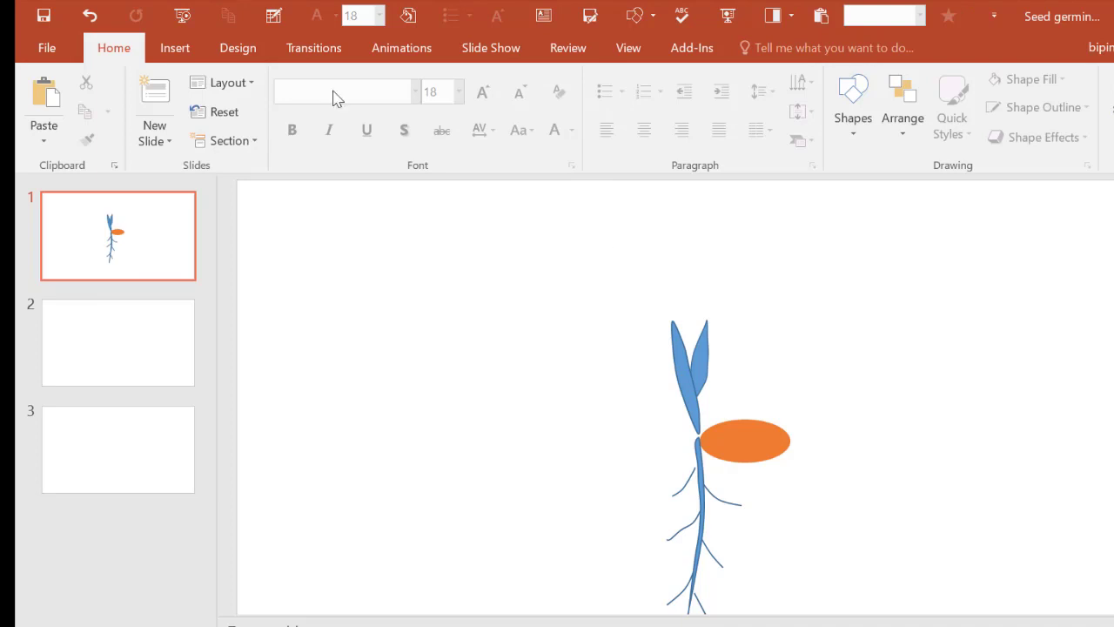
Copy the right-hand leaf to the upper left, tilt it outward and send it backward
{"action": "left_click", "coordinate": [177, 49]}
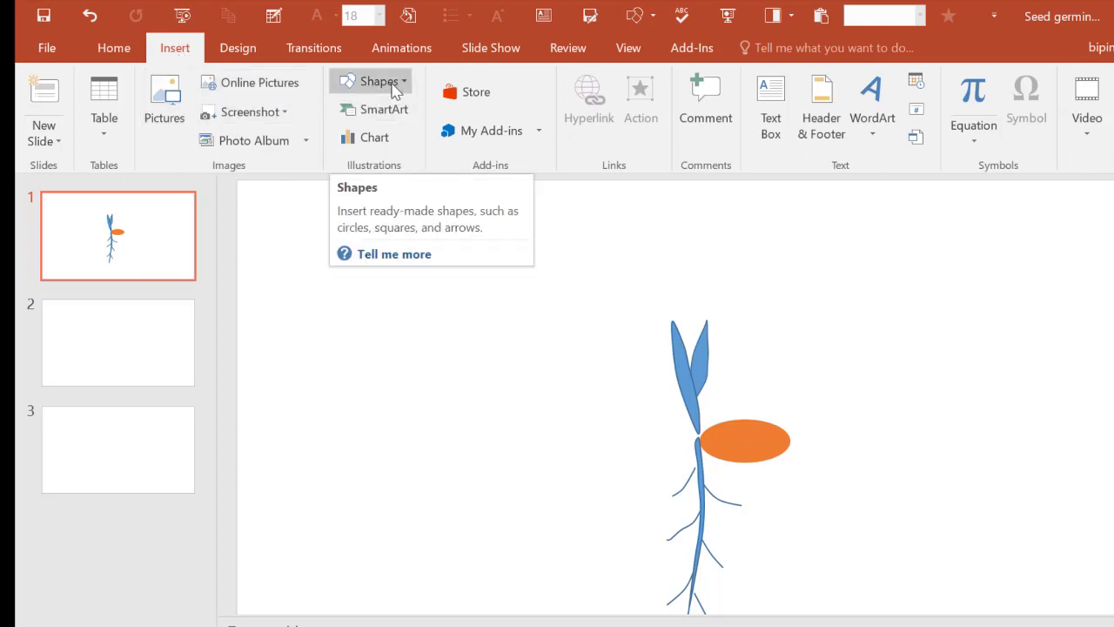
{"action": "left_click", "coordinate": [705, 348]}
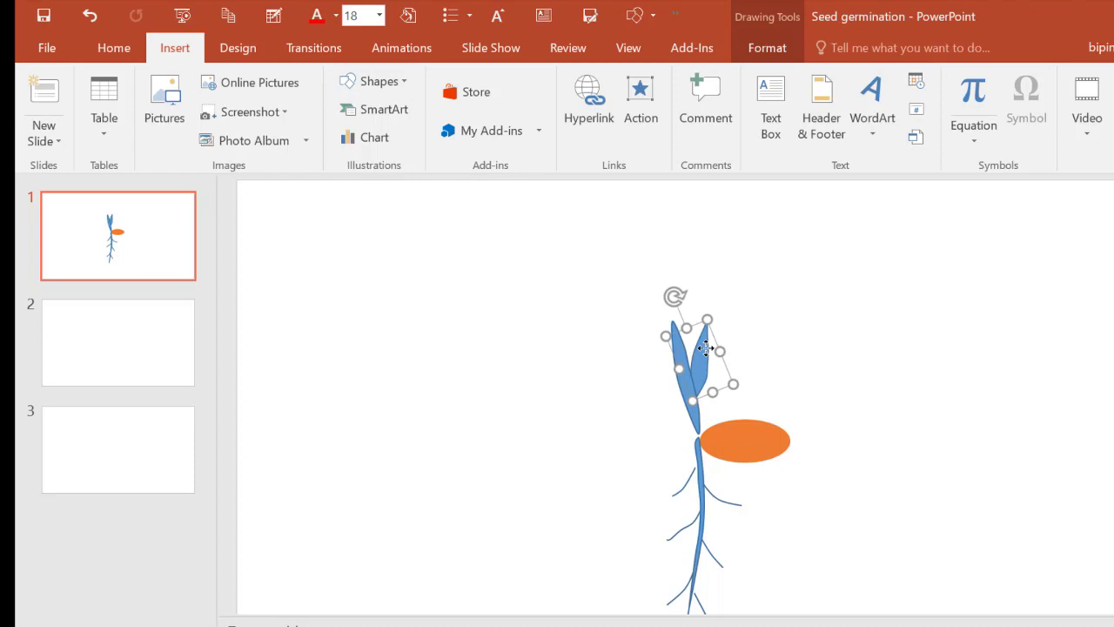
{"action": "left_click_drag", "start_coordinate": [705, 349], "coordinate": [717, 361]}
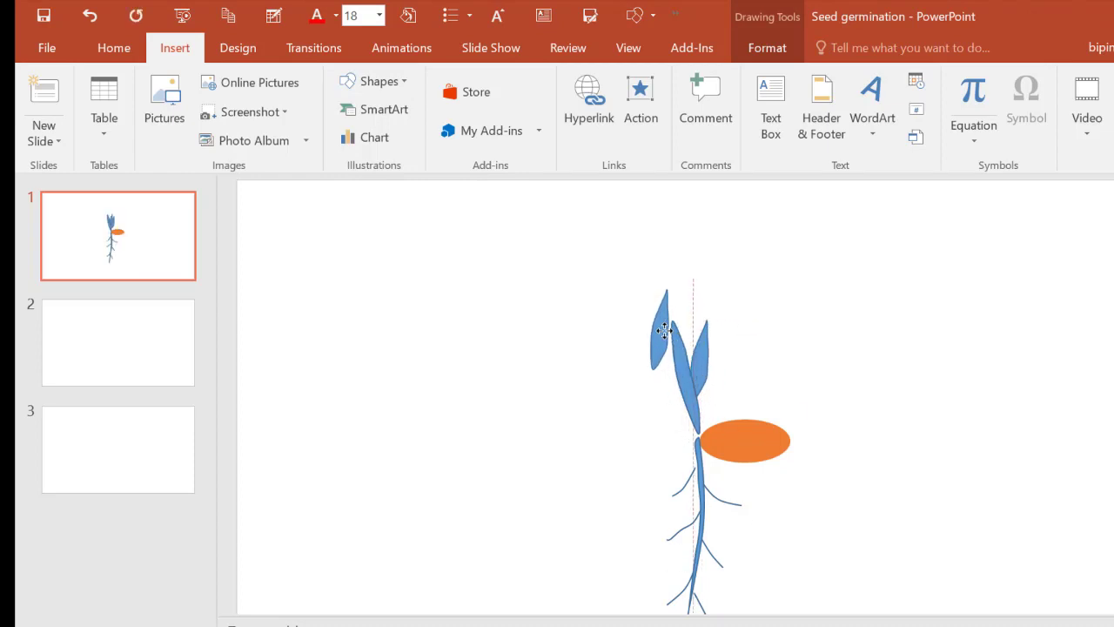
{"action": "left_click_drag", "start_coordinate": [711, 366], "coordinate": [650, 316]}
{"action": "mouse_move", "coordinate": [626, 258]}
{"action": "left_mouse_down"}
{"action": "mouse_move", "coordinate": [592, 296]}
{"action": "mouse_move", "coordinate": [653, 315]}
{"action": "left_mouse_up"}
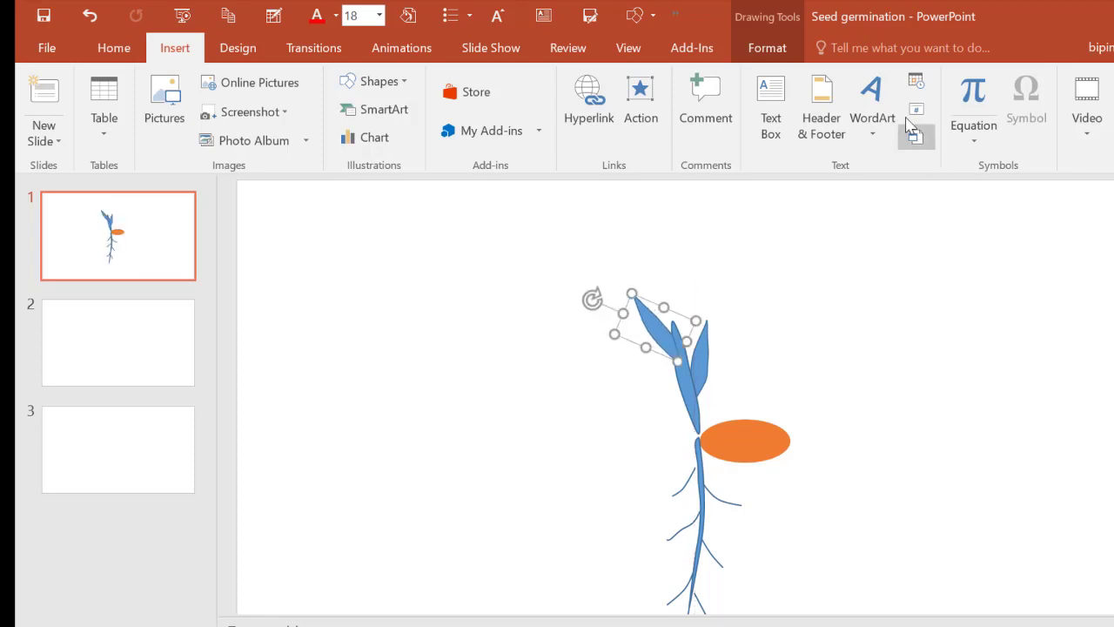
{"action": "left_click", "coordinate": [750, 54]}
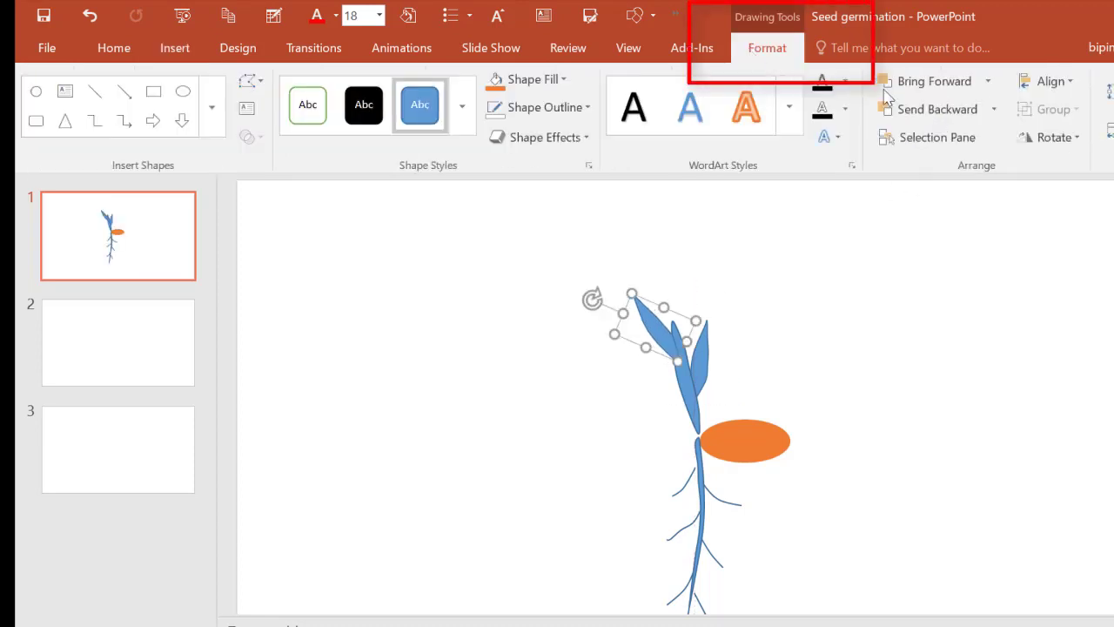
{"action": "left_click", "coordinate": [945, 119]}
{"action": "left_click", "coordinate": [851, 325]}
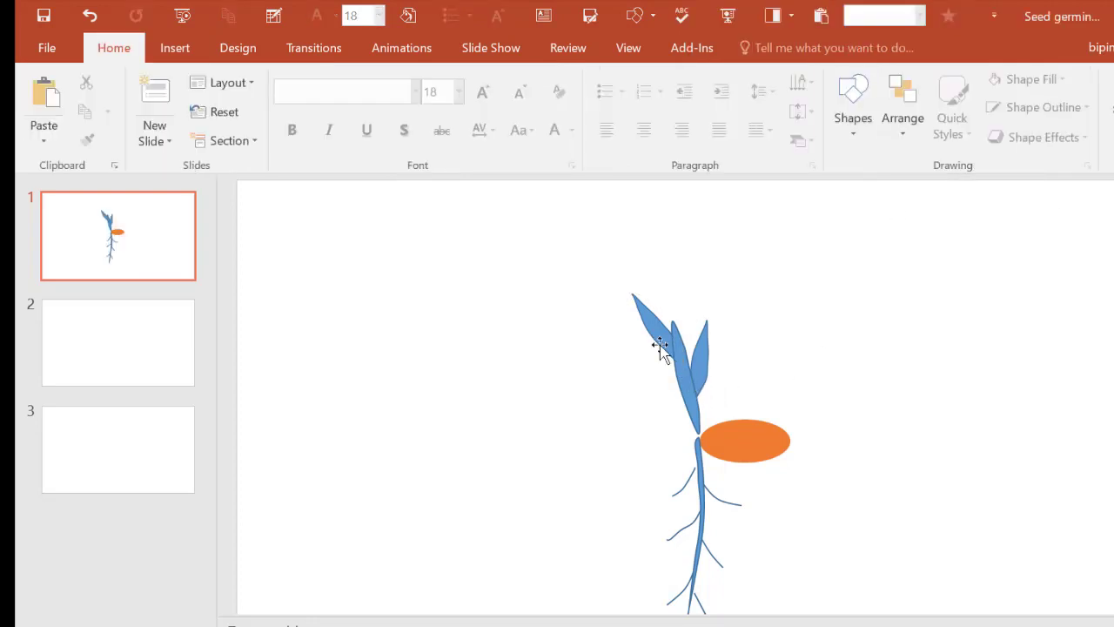
Lower the new leaf onto the stem and lengthen it toward the upper left
{"action": "left_click_drag", "start_coordinate": [642, 319], "coordinate": [644, 327]}
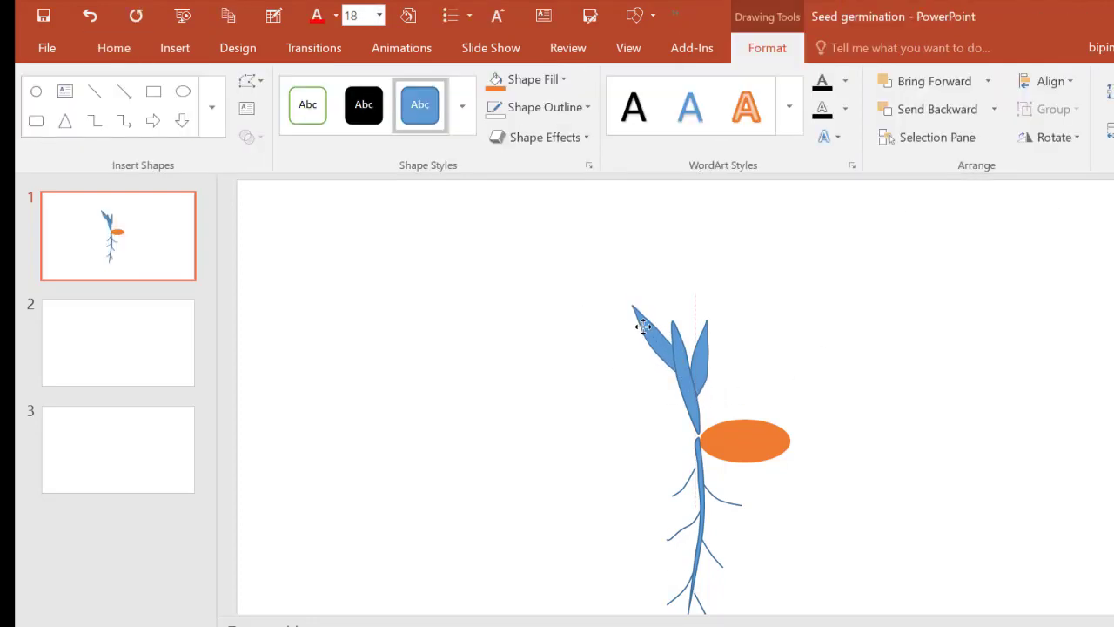
{"action": "left_click", "coordinate": [778, 353]}
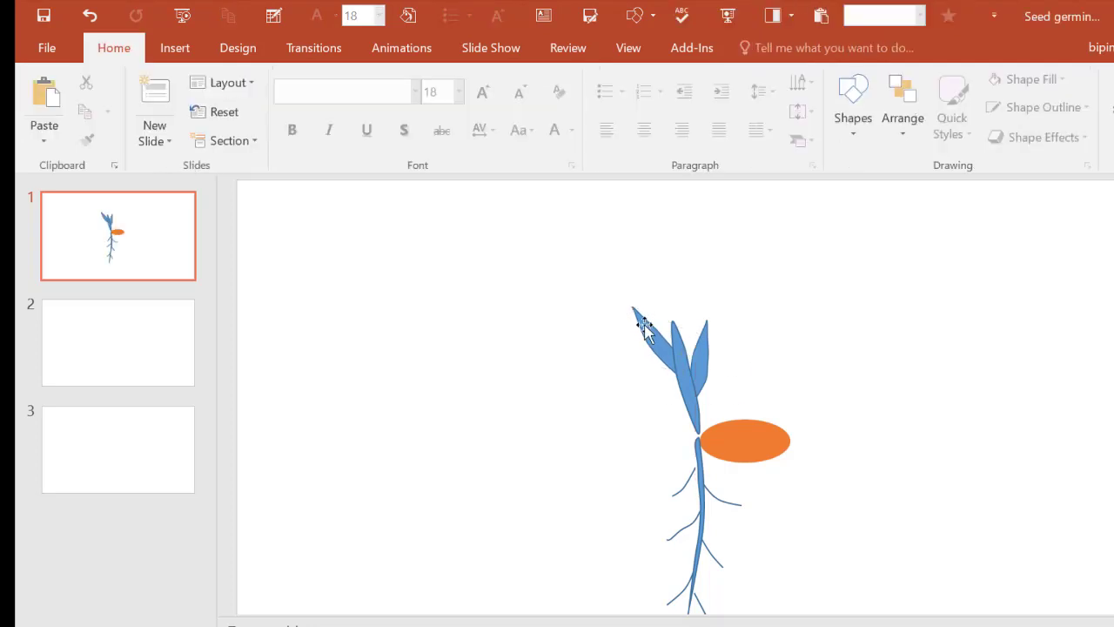
{"action": "left_click", "coordinate": [642, 323]}
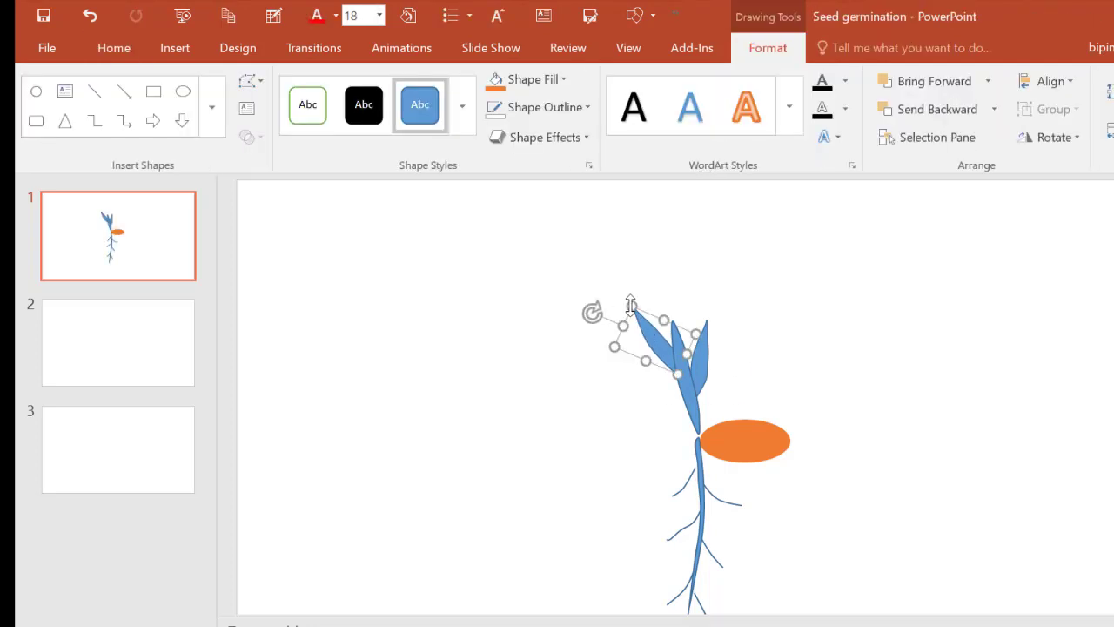
{"action": "left_click_drag", "start_coordinate": [632, 307], "coordinate": [604, 294]}
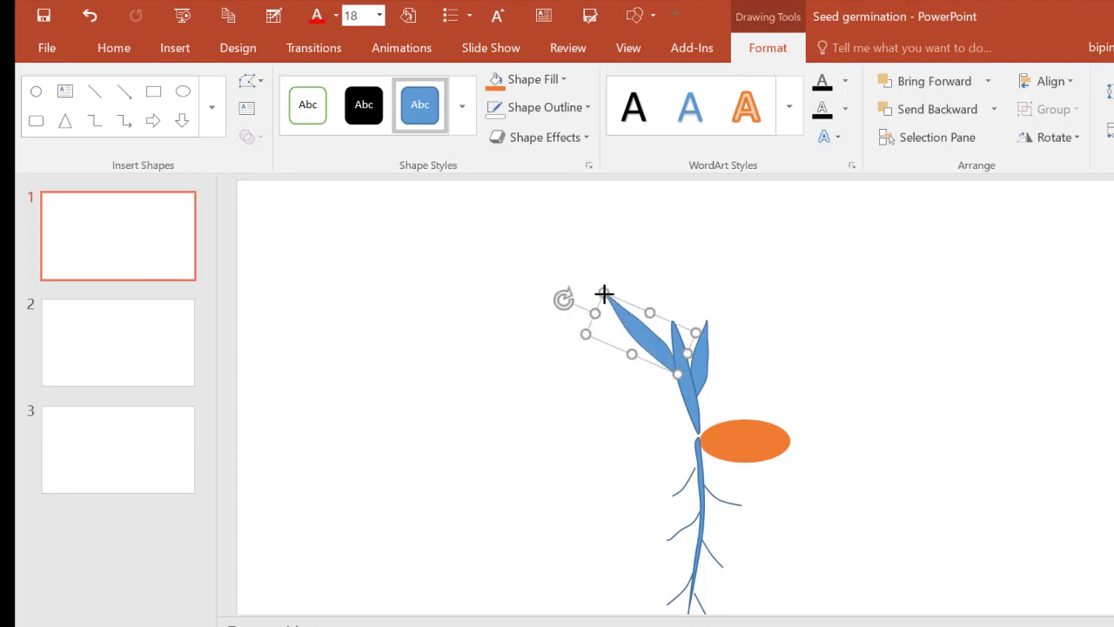
{"action": "left_click", "coordinate": [770, 338]}
{"action": "left_click", "coordinate": [647, 336]}
{"action": "left_click", "coordinate": [549, 304]}
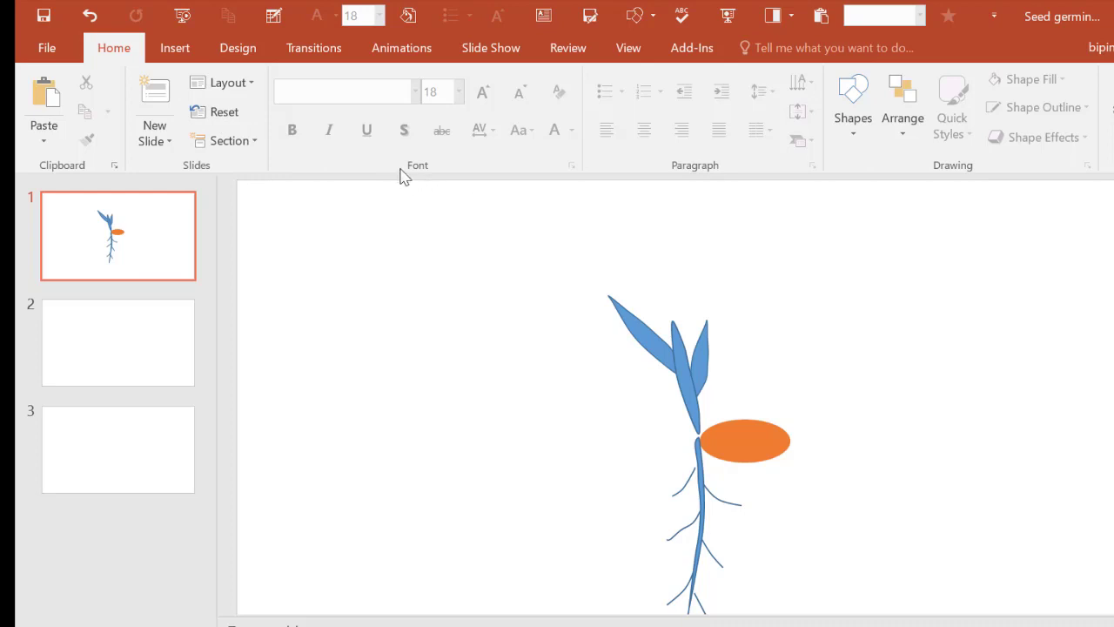
Insert a Minus sign shape, stand it upright at the stem top, and send it backward
{"action": "left_click", "coordinate": [180, 54]}
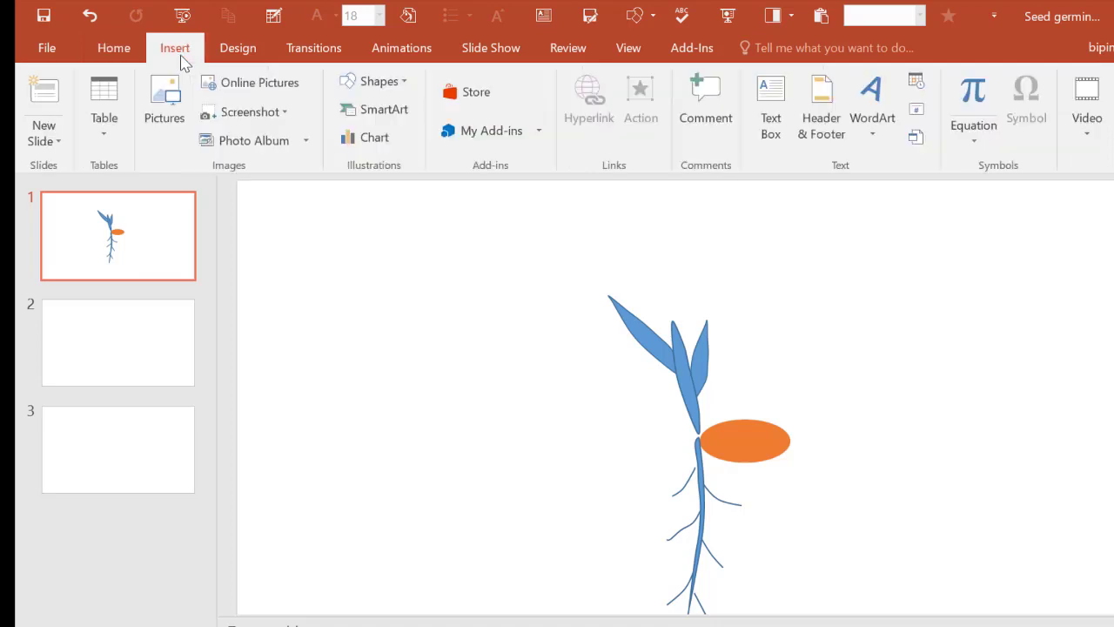
{"action": "left_click", "coordinate": [374, 81]}
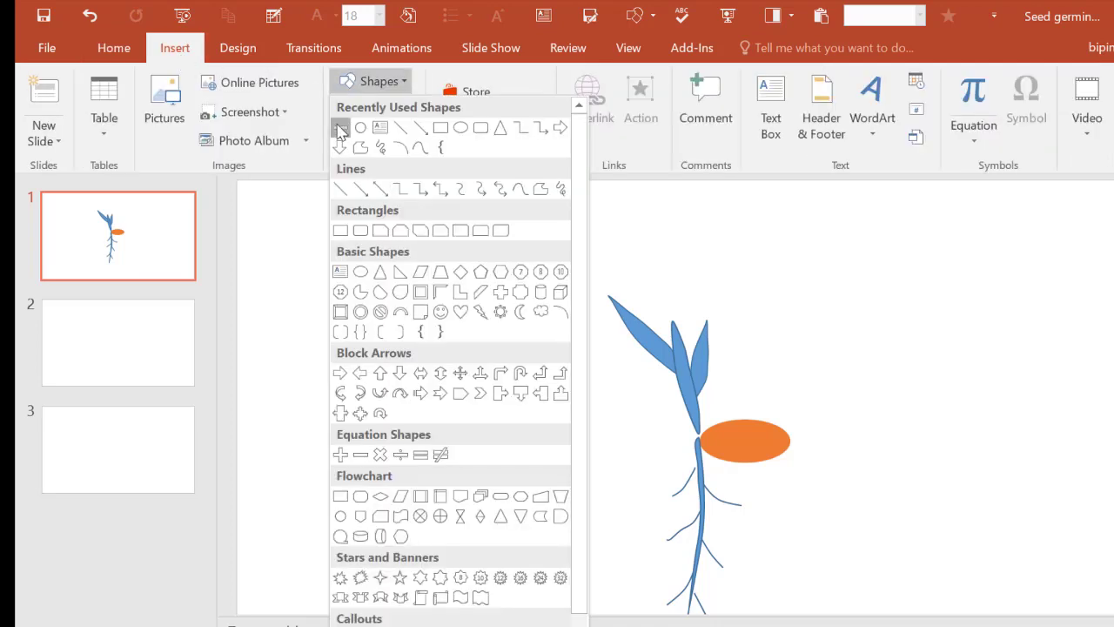
{"action": "left_click", "coordinate": [341, 121]}
{"action": "left_click", "coordinate": [314, 280]}
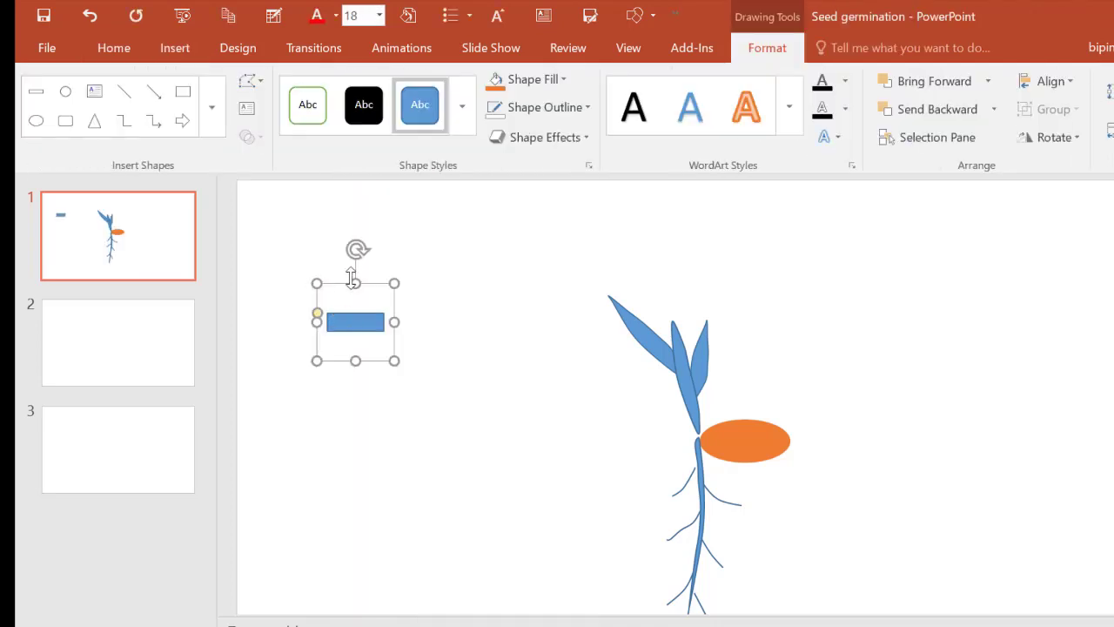
{"action": "left_click_drag", "start_coordinate": [347, 288], "coordinate": [502, 286]}
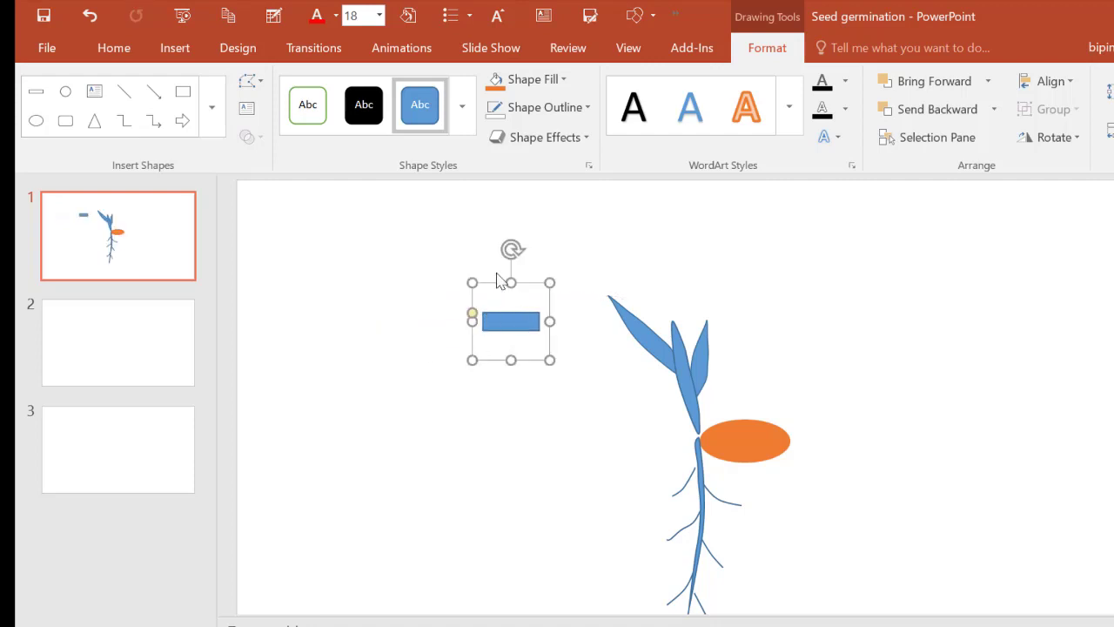
{"action": "left_click_drag", "start_coordinate": [513, 242], "coordinate": [614, 320]}
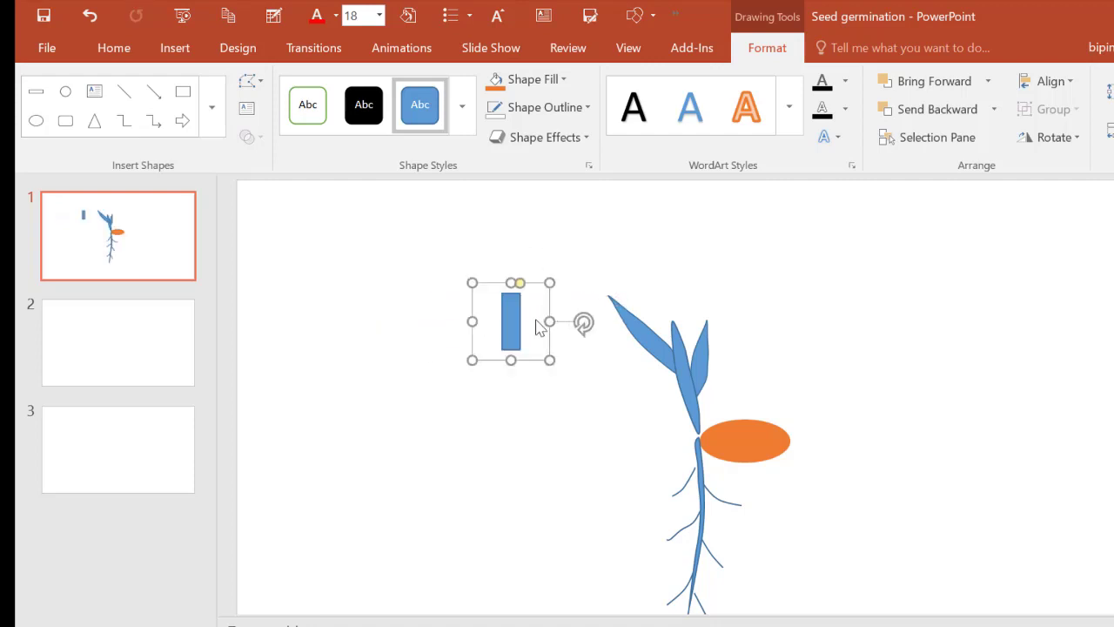
{"action": "mouse_move", "coordinate": [510, 323]}
{"action": "left_mouse_down"}
{"action": "mouse_move", "coordinate": [678, 311]}
{"action": "mouse_move", "coordinate": [709, 275]}
{"action": "mouse_move", "coordinate": [688, 303]}
{"action": "mouse_move", "coordinate": [688, 336]}
{"action": "left_mouse_up"}
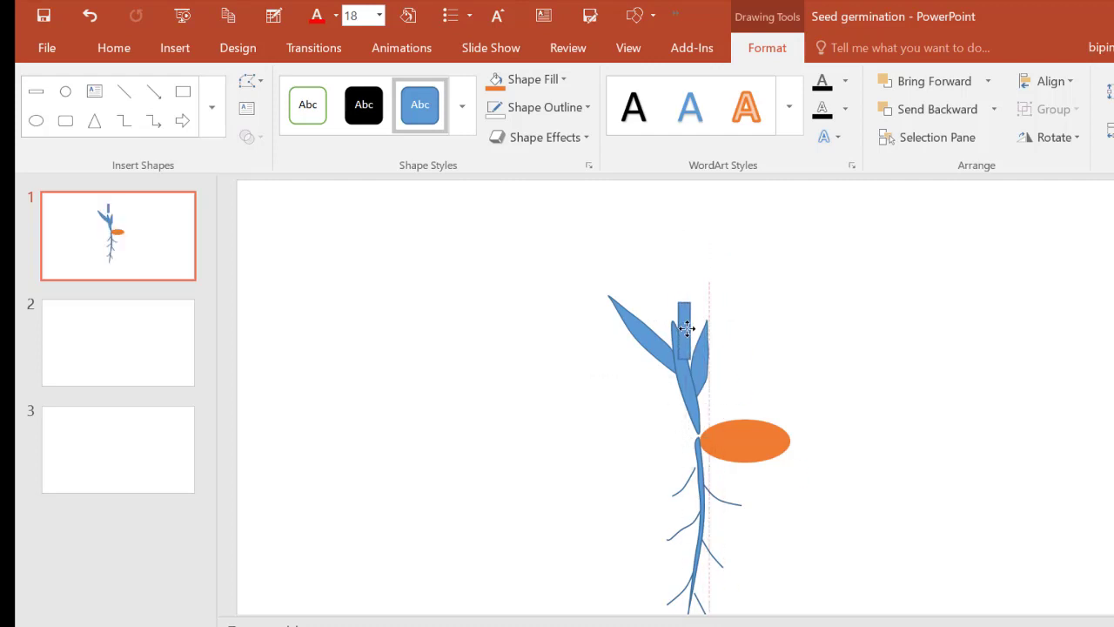
{"action": "left_click_drag", "start_coordinate": [690, 338], "coordinate": [690, 338]}
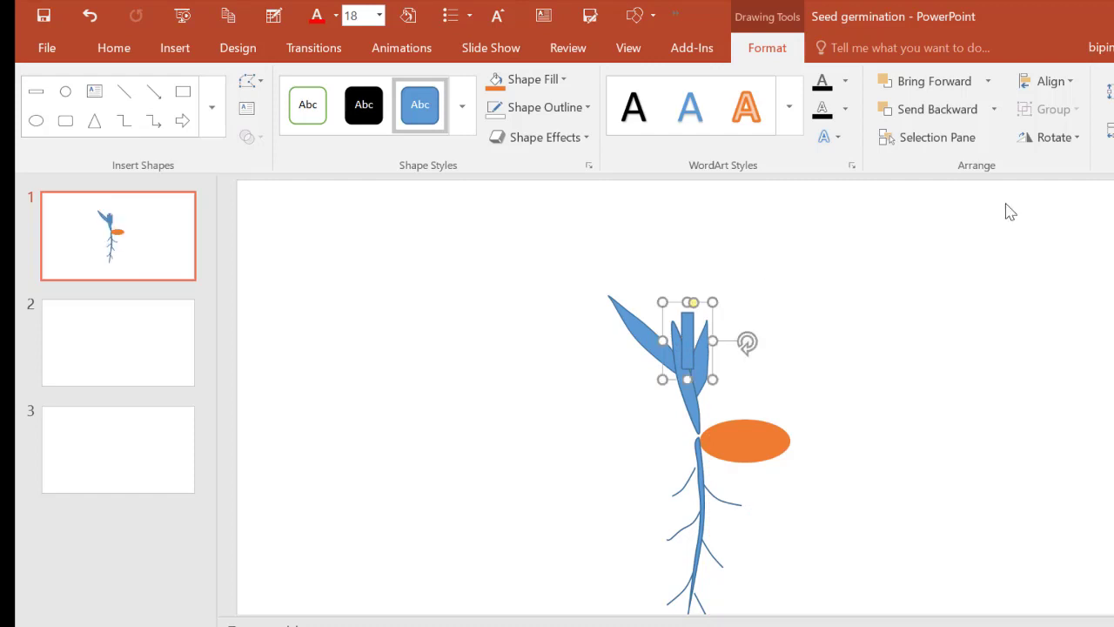
{"action": "left_click", "coordinate": [930, 109]}
Nudge the bar left to centre it and place a leaf copy higher on the shoot
{"action": "left_click", "coordinate": [862, 271]}
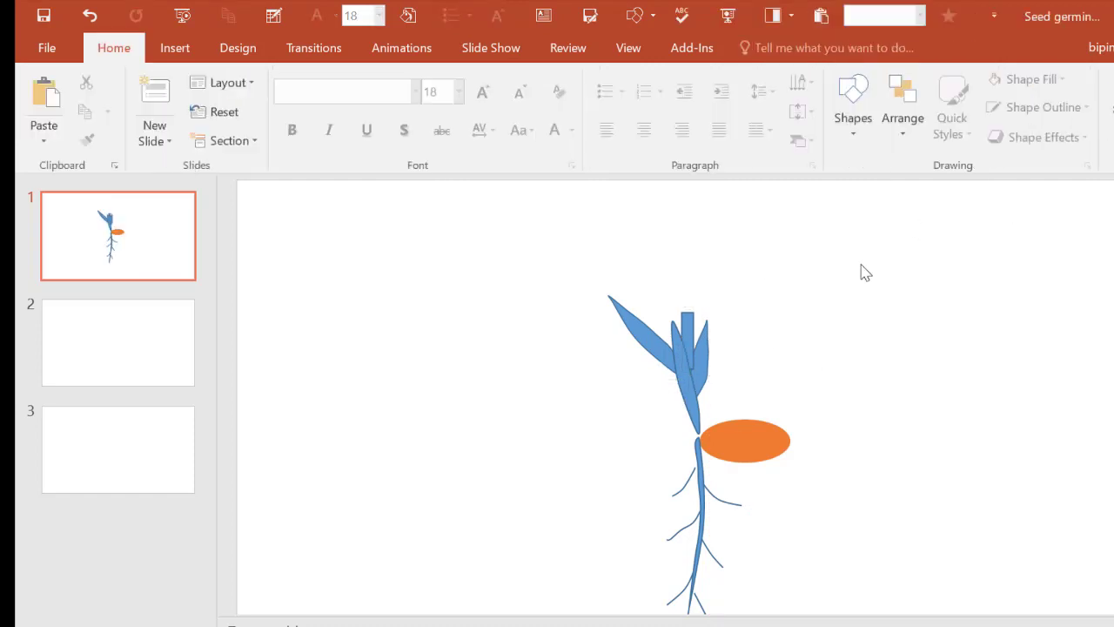
{"action": "left_click", "coordinate": [687, 318]}
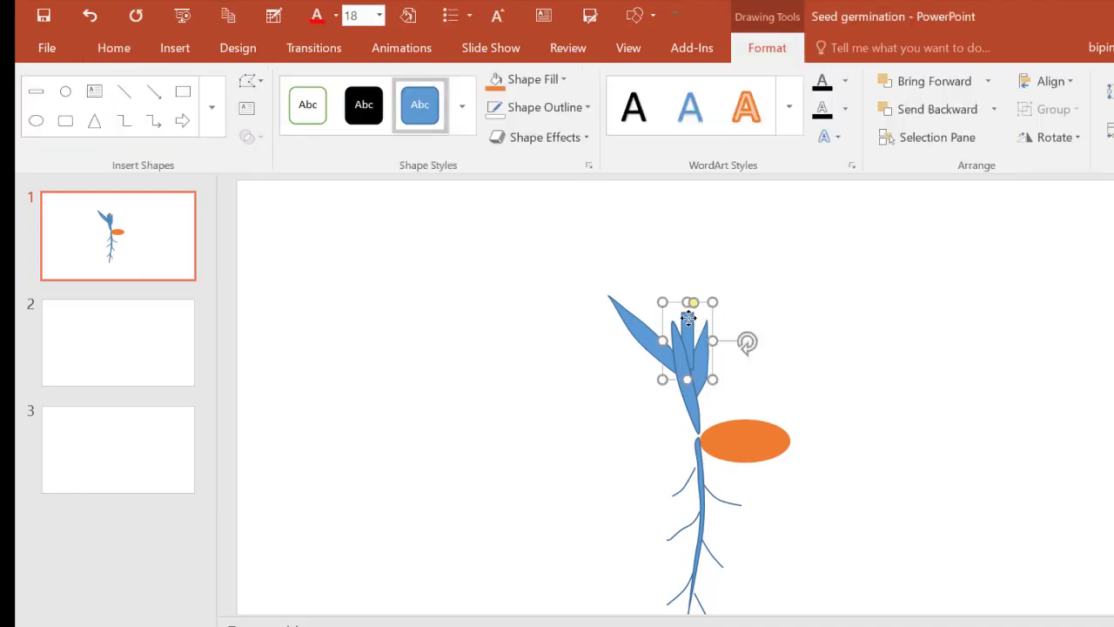
{"action": "key", "text": "Left"}
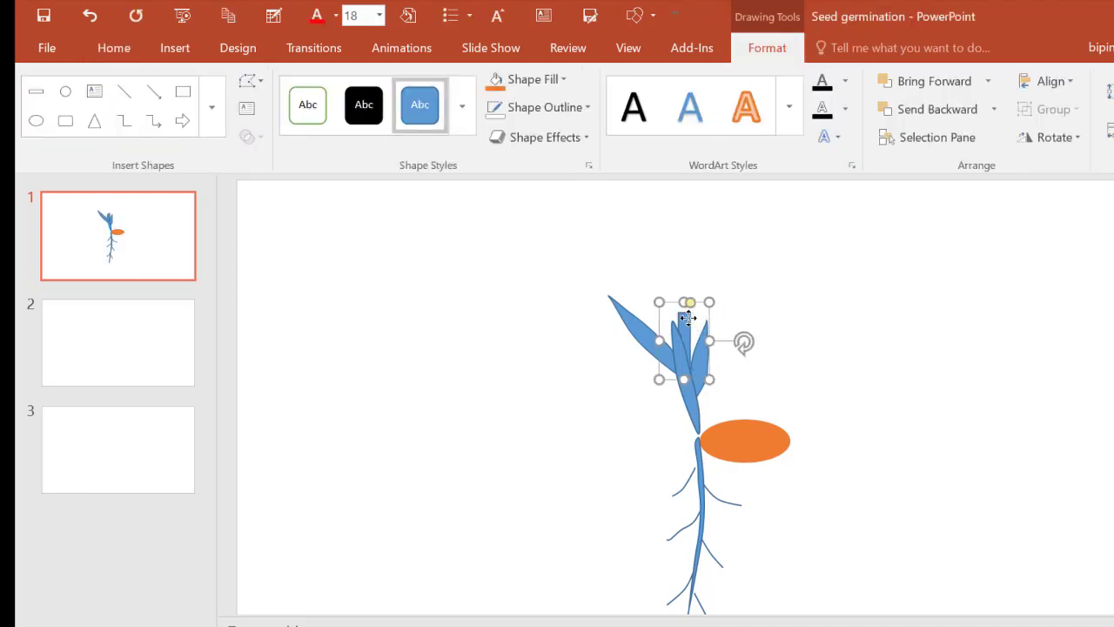
{"action": "left_click", "coordinate": [798, 283]}
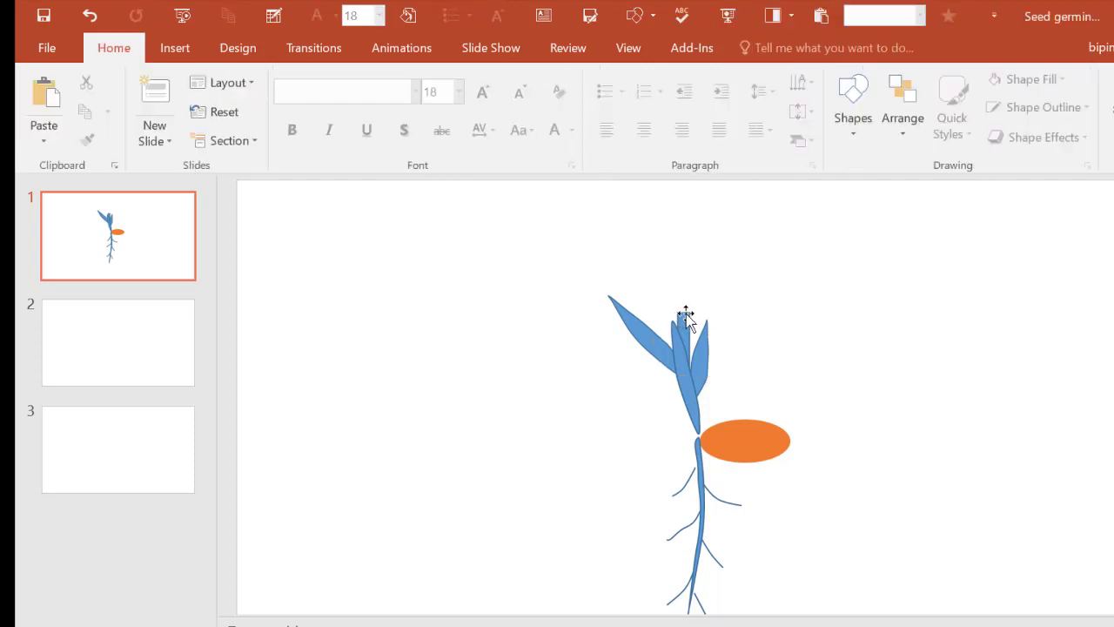
{"action": "left_click_drag", "start_coordinate": [686, 319], "coordinate": [687, 342]}
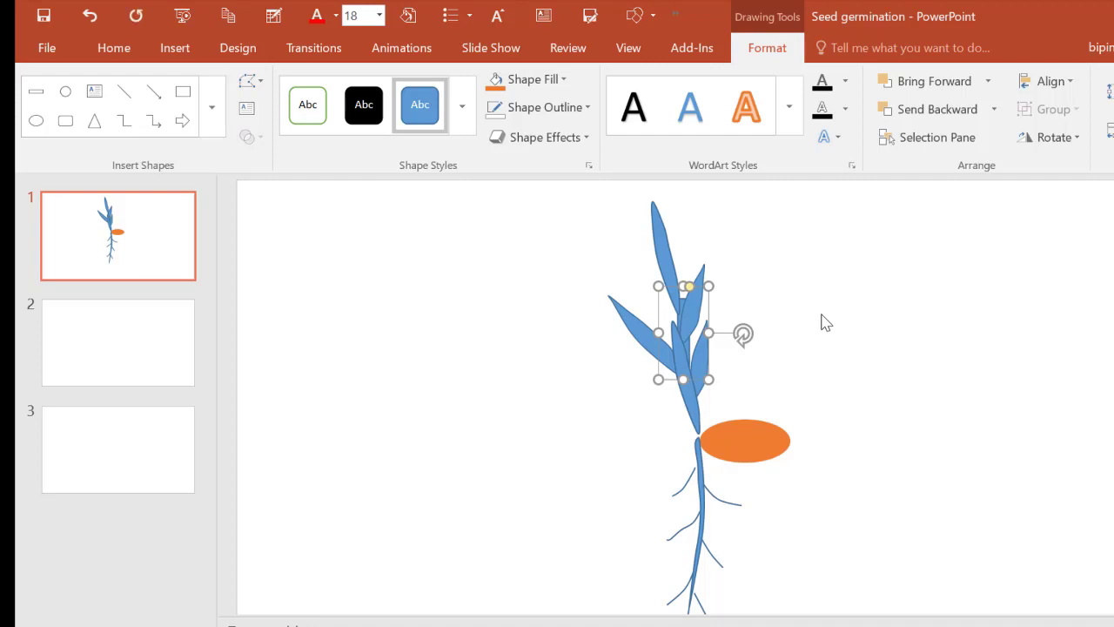
{"action": "key", "text": "Right"}
{"action": "key", "text": "Down"}
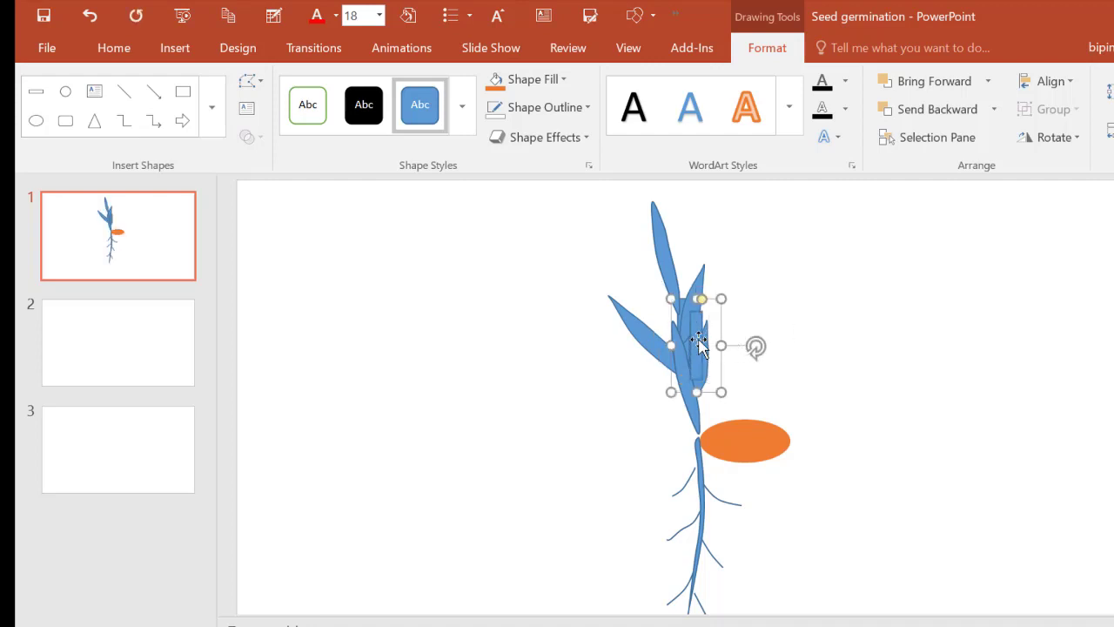
Raise the bar to the shoot top, send it behind the leaves, and reposition a top leaf
{"action": "left_click_drag", "start_coordinate": [701, 345], "coordinate": [685, 256]}
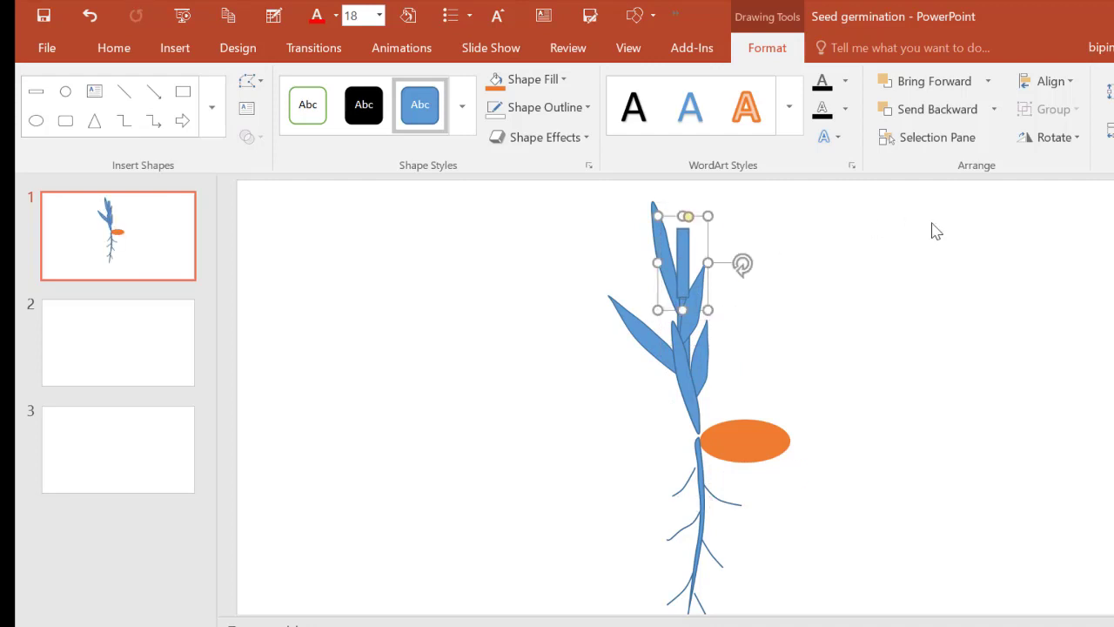
{"action": "left_click", "coordinate": [962, 118]}
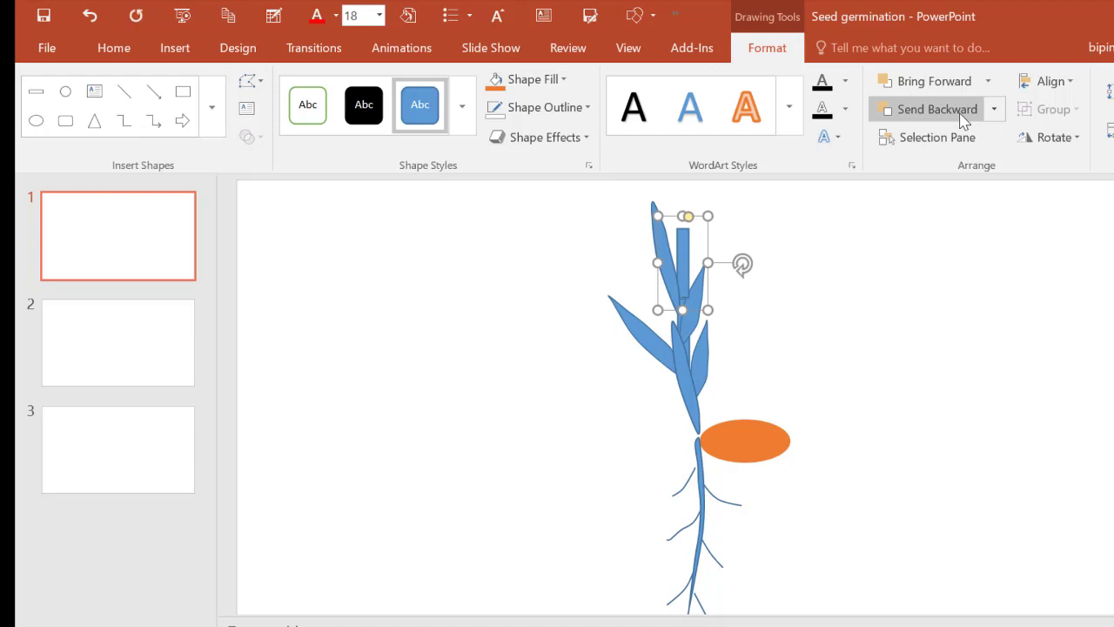
{"action": "key", "text": "Escape"}
{"action": "left_click", "coordinate": [701, 298]}
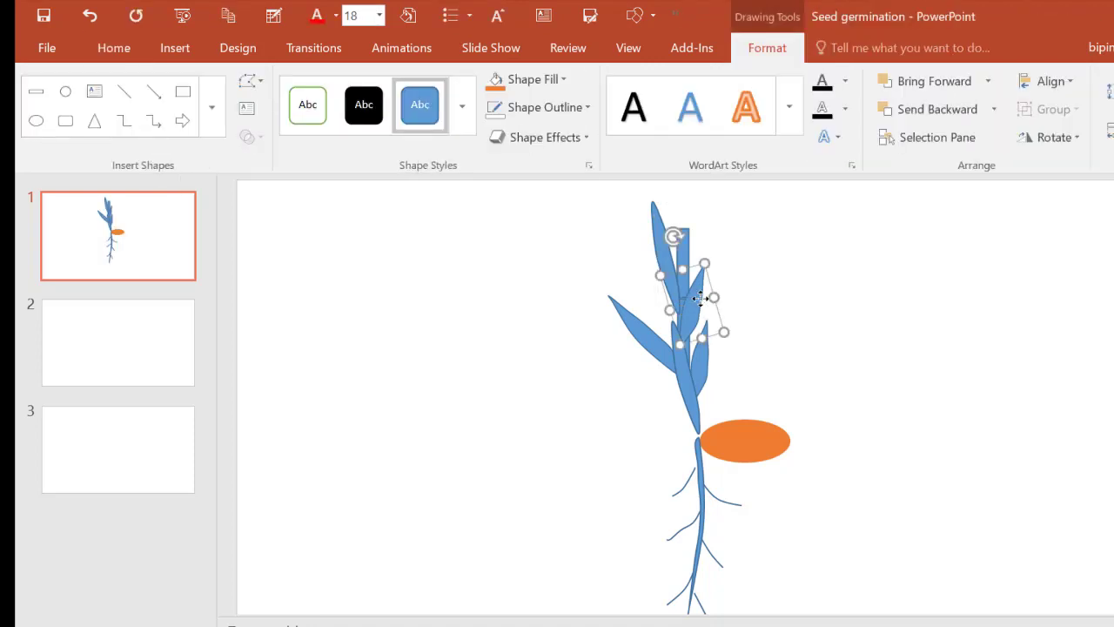
{"action": "mouse_move", "coordinate": [699, 299]}
{"action": "left_mouse_down"}
{"action": "mouse_move", "coordinate": [710, 326]}
{"action": "mouse_move", "coordinate": [689, 218]}
{"action": "left_mouse_up"}
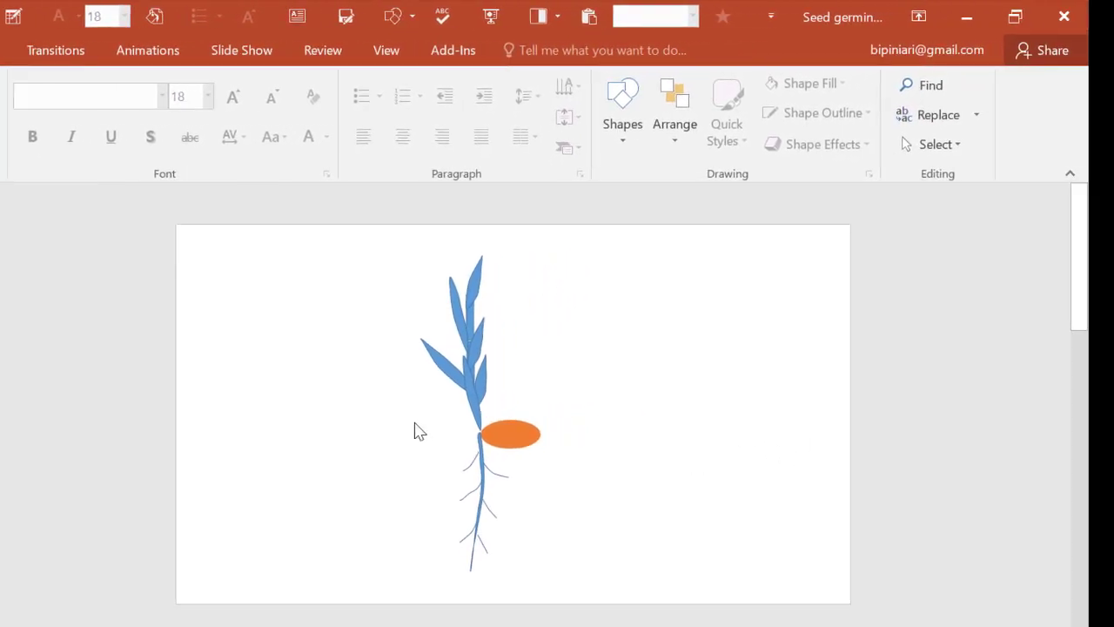
Fill the root shapes with Orange, Lighter 40%
{"action": "left_click_drag", "start_coordinate": [415, 423], "coordinate": [525, 577]}
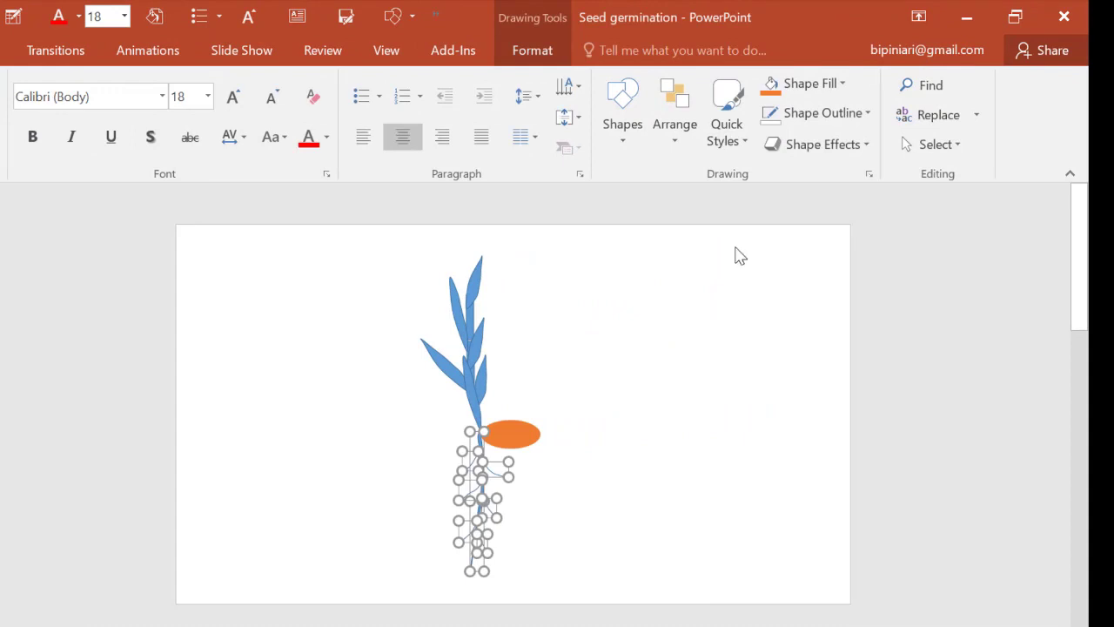
{"action": "left_click", "coordinate": [801, 87]}
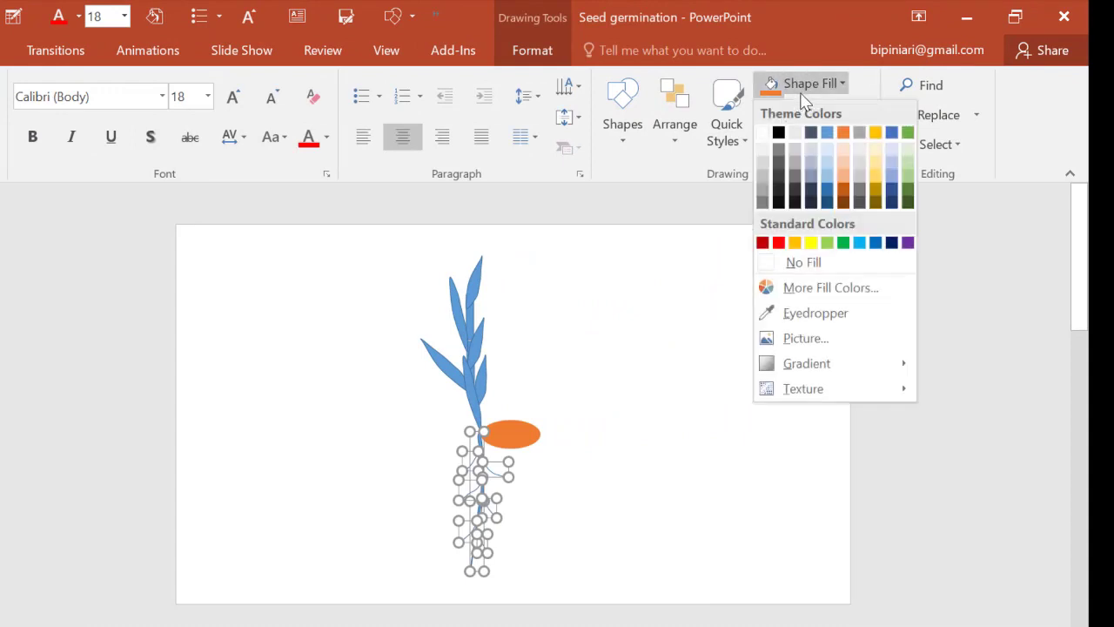
{"action": "left_click", "coordinate": [843, 185]}
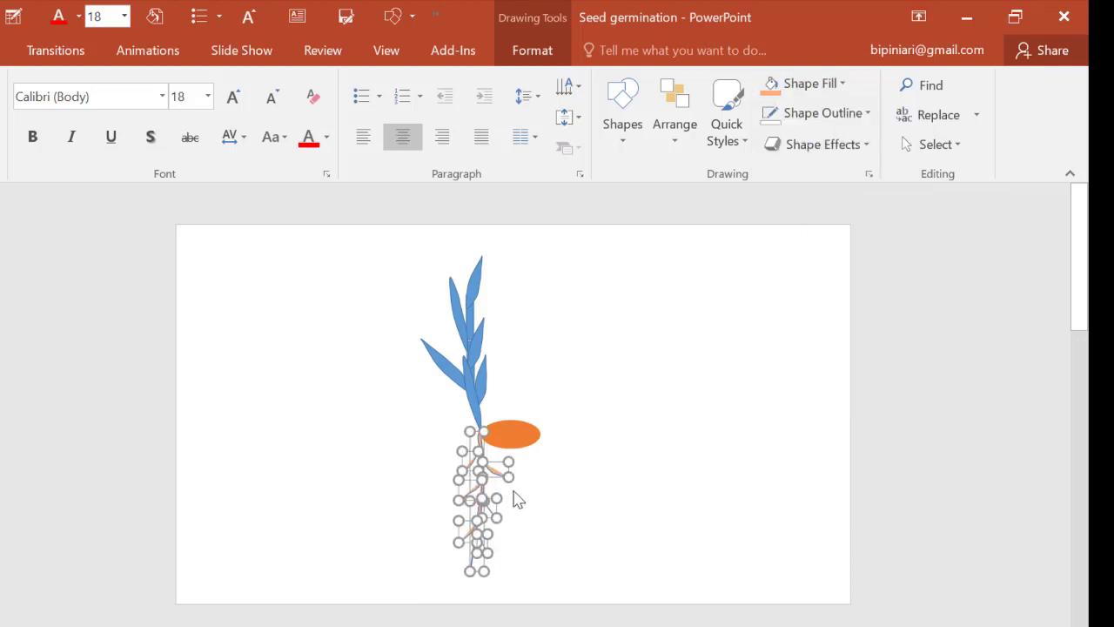
{"action": "left_click", "coordinate": [555, 537]}
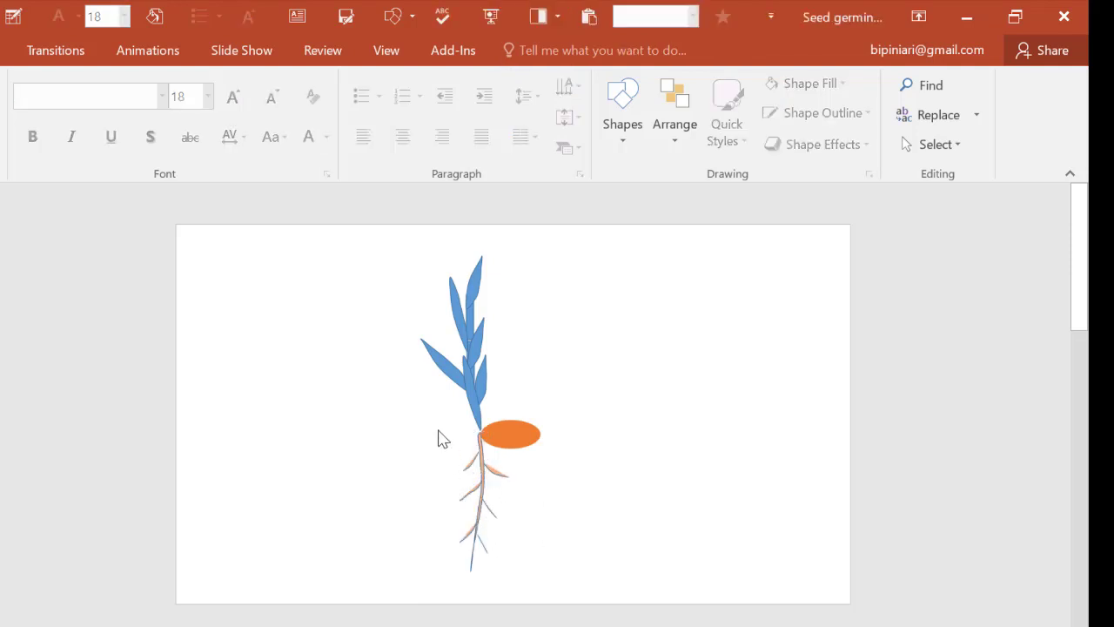
{"action": "left_click_drag", "start_coordinate": [439, 431], "coordinate": [533, 584]}
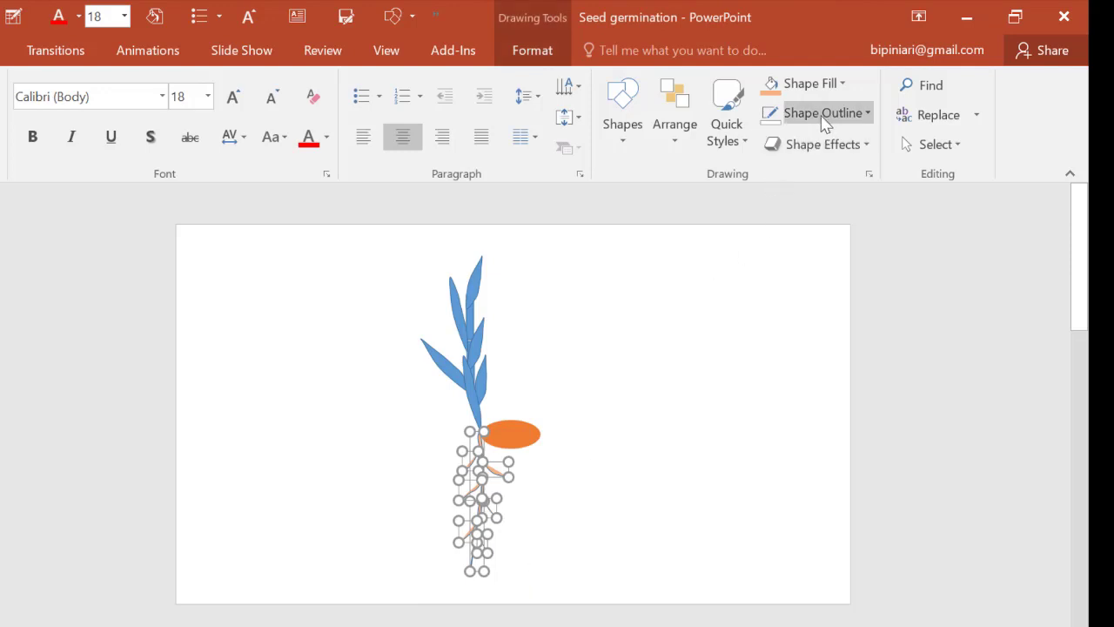
{"action": "left_click", "coordinate": [710, 405]}
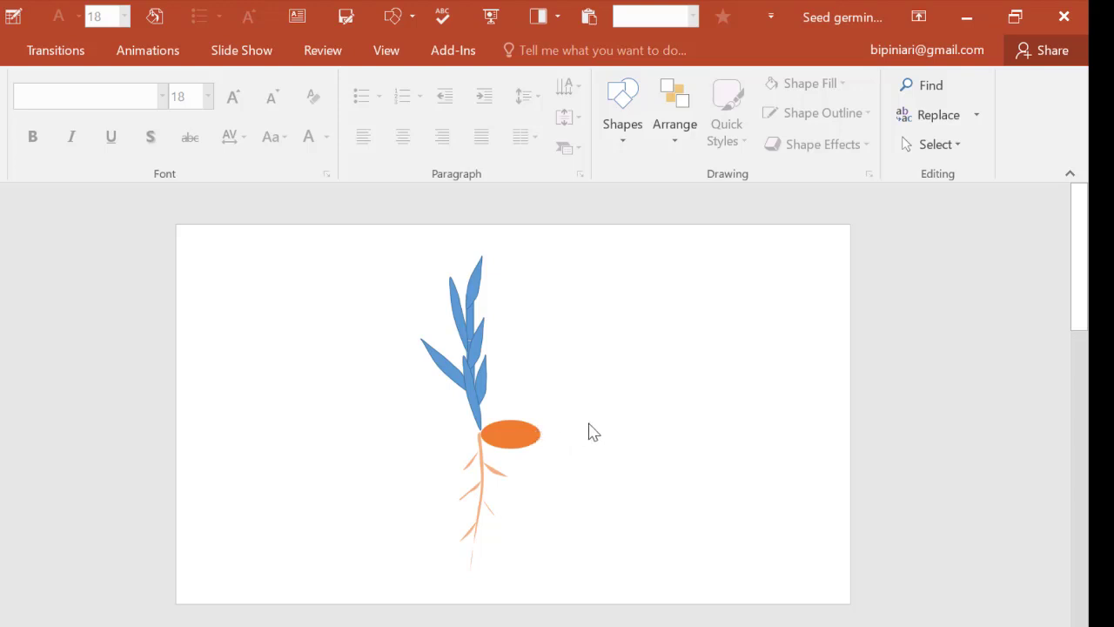
Select all the leaf shapes and fill them with dark green
{"action": "mouse_move", "coordinate": [380, 251]}
{"action": "left_mouse_down"}
{"action": "mouse_move", "coordinate": [522, 398]}
{"action": "mouse_move", "coordinate": [498, 417]}
{"action": "left_mouse_up"}
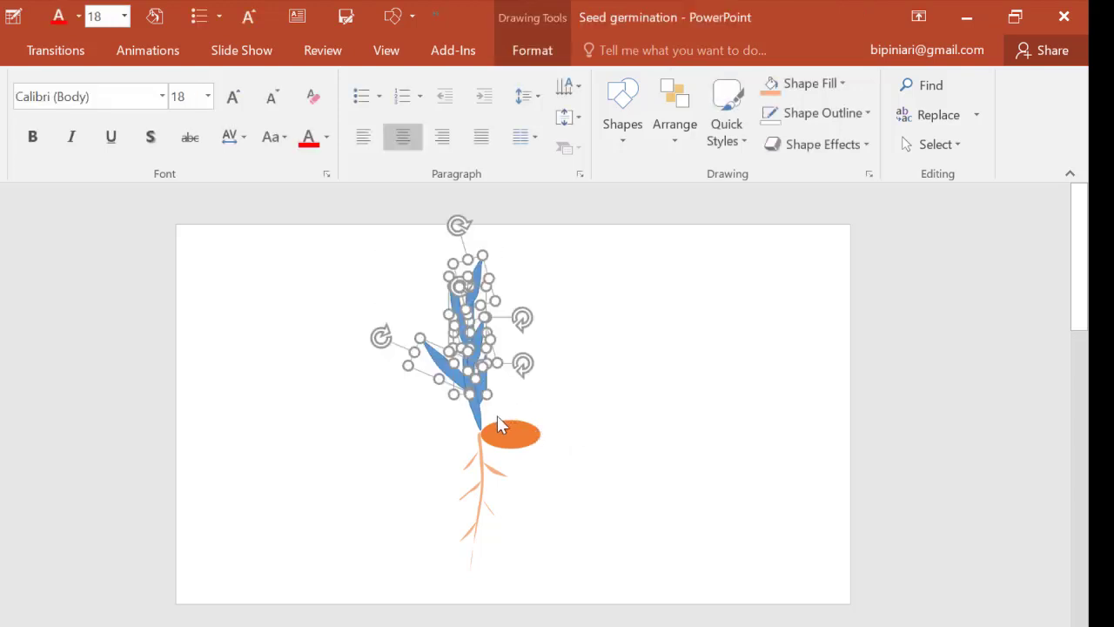
{"action": "left_click", "coordinate": [551, 393]}
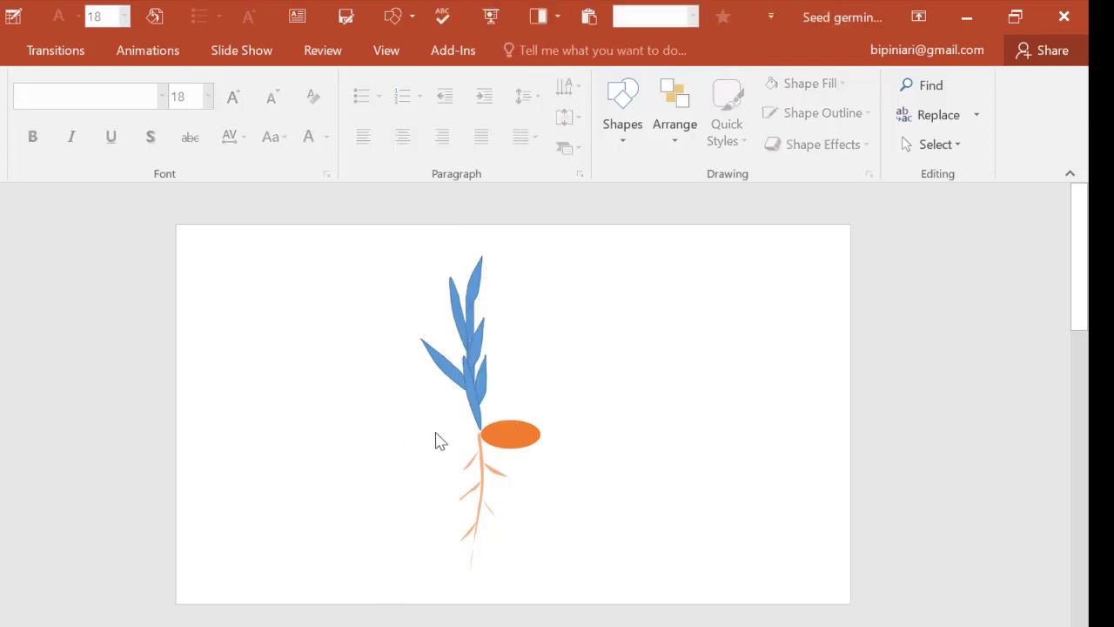
{"action": "left_click_drag", "start_coordinate": [433, 431], "coordinate": [513, 251]}
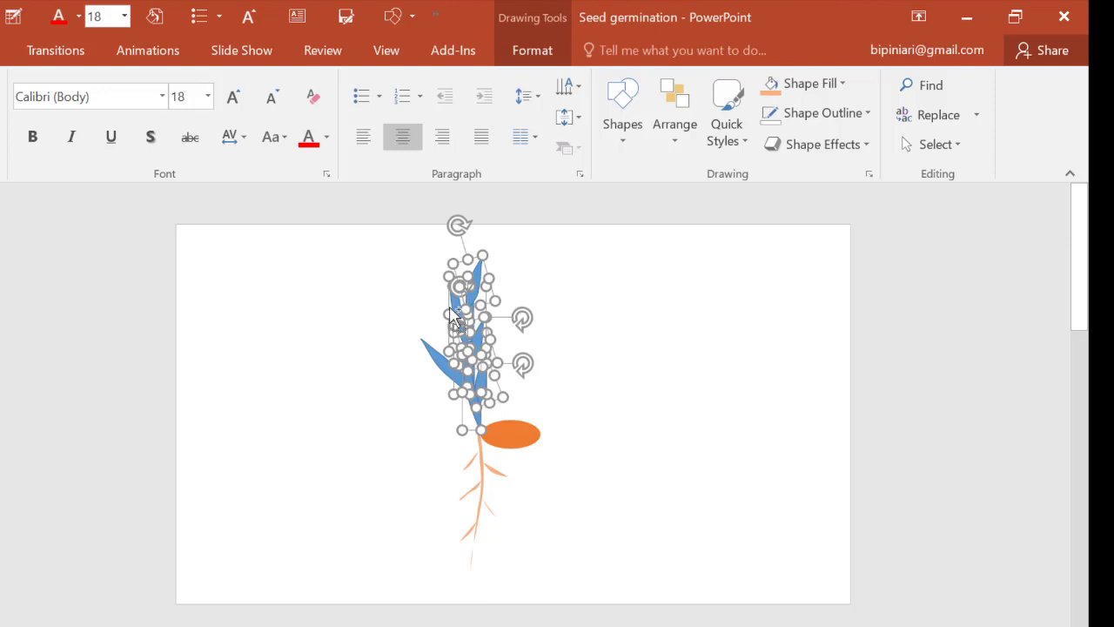
{"action": "left_click", "coordinate": [427, 355], "text": "shift"}
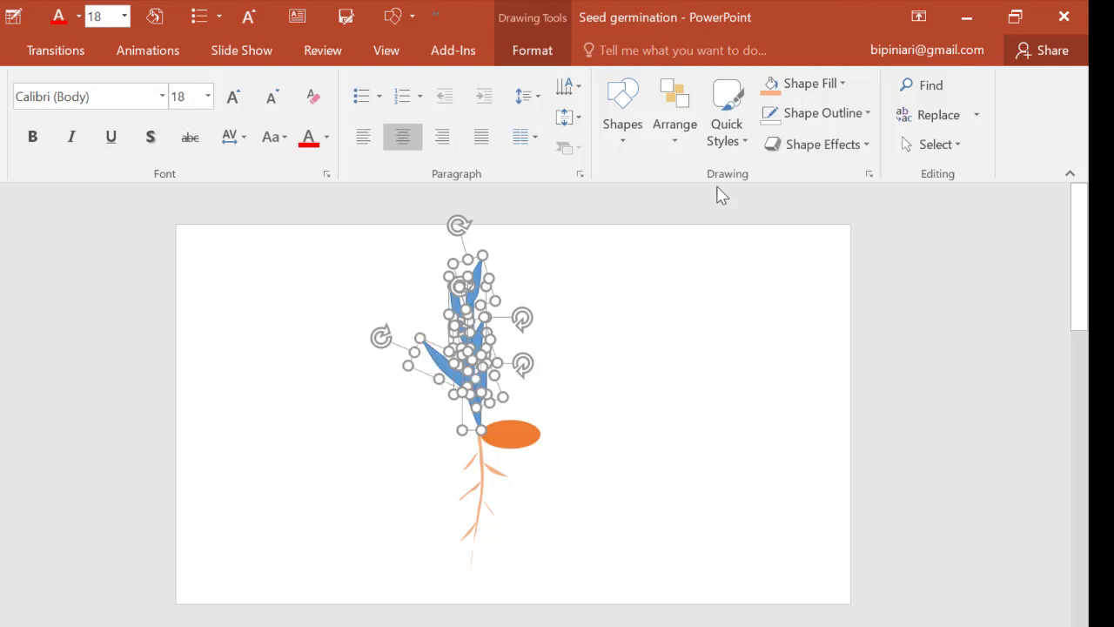
{"action": "left_click", "coordinate": [812, 86]}
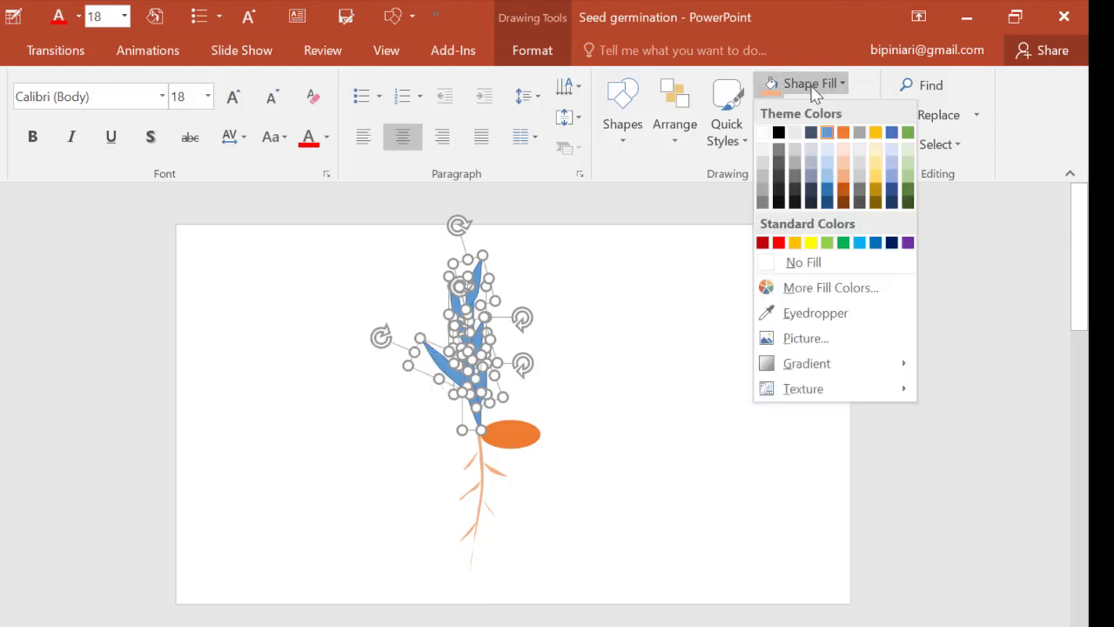
{"action": "left_click", "coordinate": [908, 201]}
{"action": "left_click", "coordinate": [729, 336]}
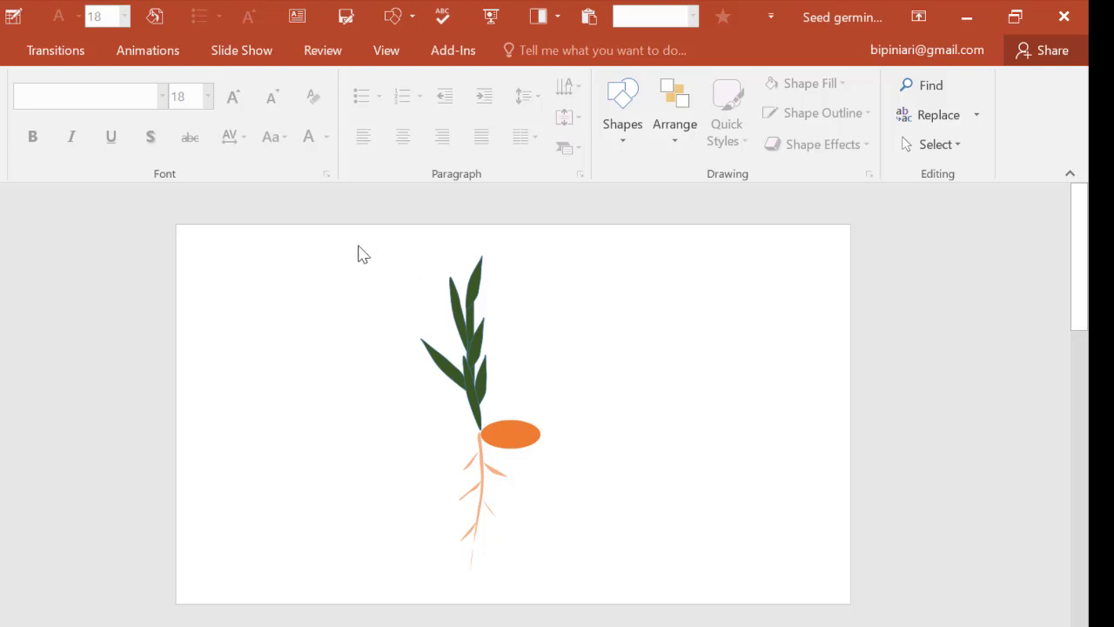
Select the orange seed
{"action": "left_click_drag", "start_coordinate": [357, 245], "coordinate": [514, 365]}
{"action": "left_click", "coordinate": [530, 436]}
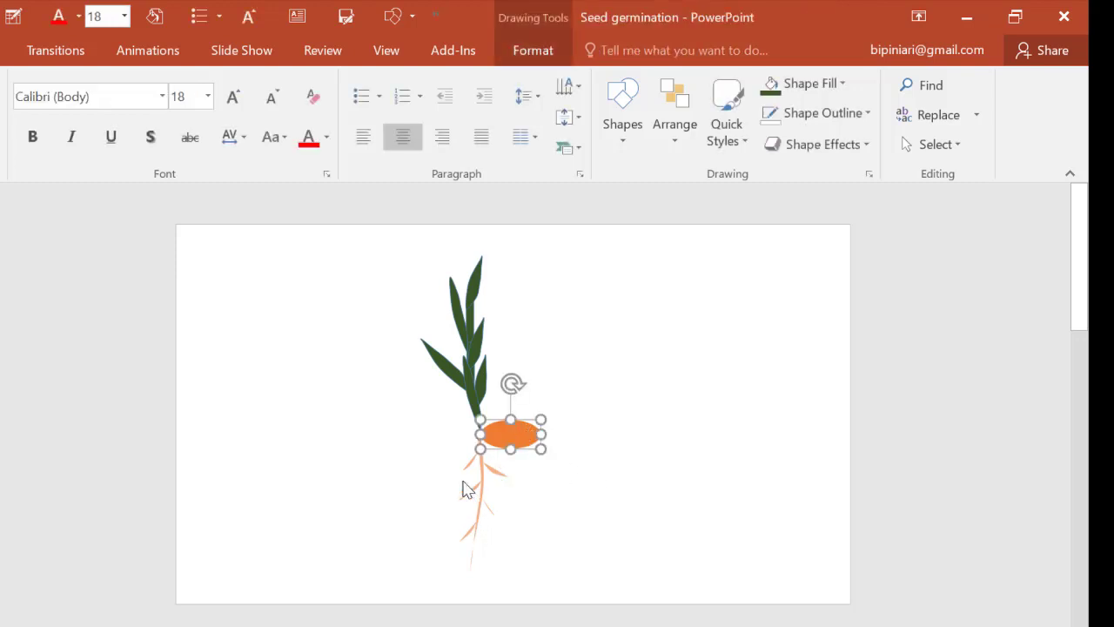
{"action": "left_click", "coordinate": [575, 346]}
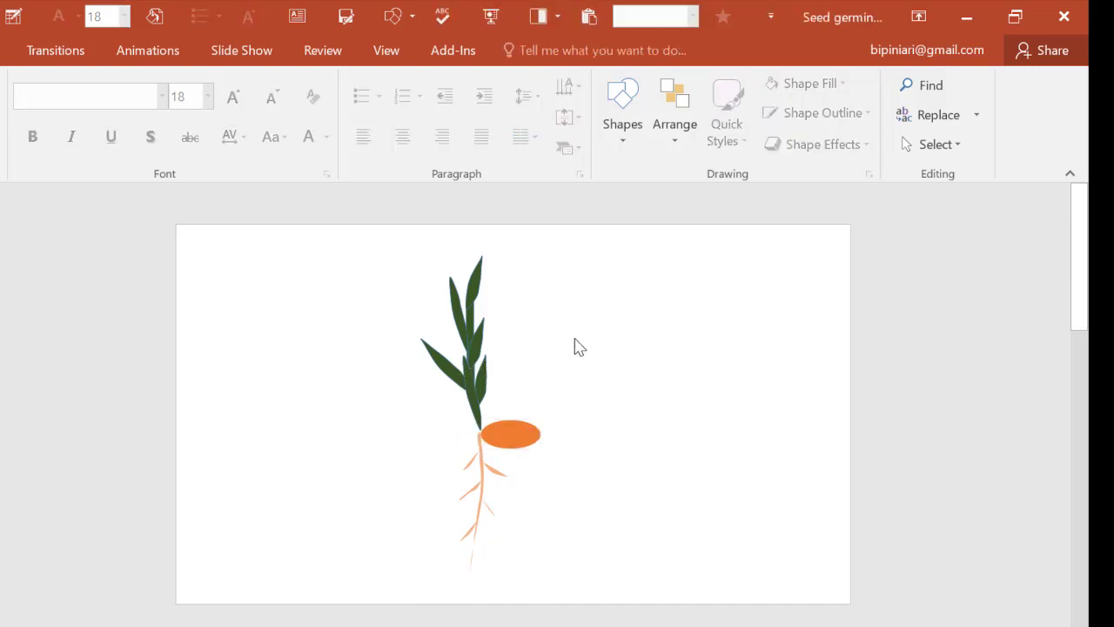
{"action": "left_click", "coordinate": [527, 442]}
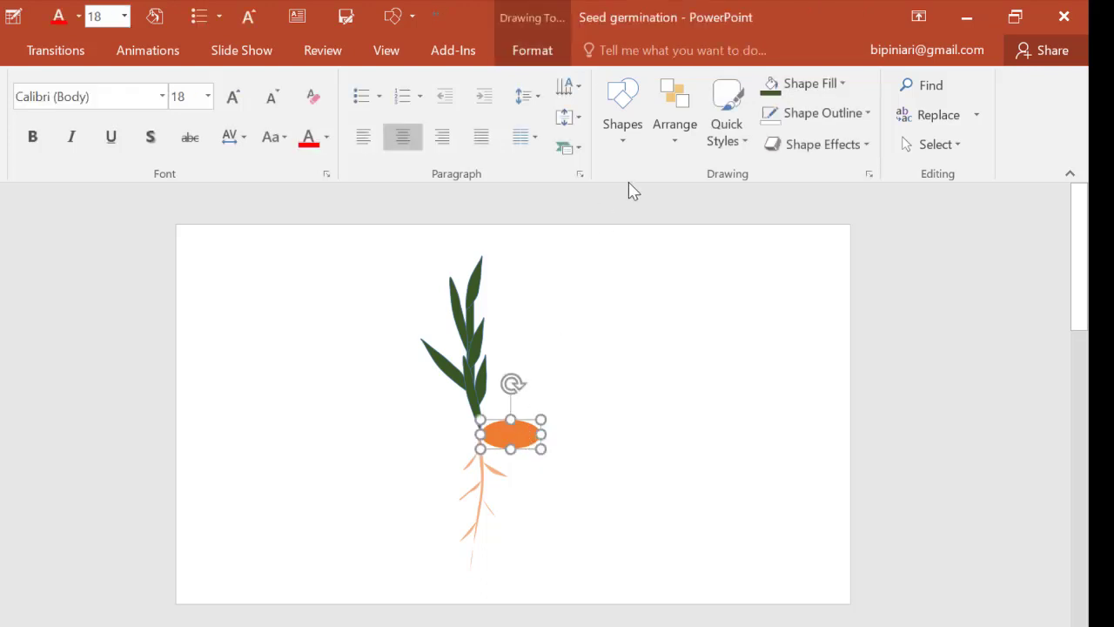
Add a Fade entrance animation to the selected orange seed
{"action": "left_click", "coordinate": [147, 53]}
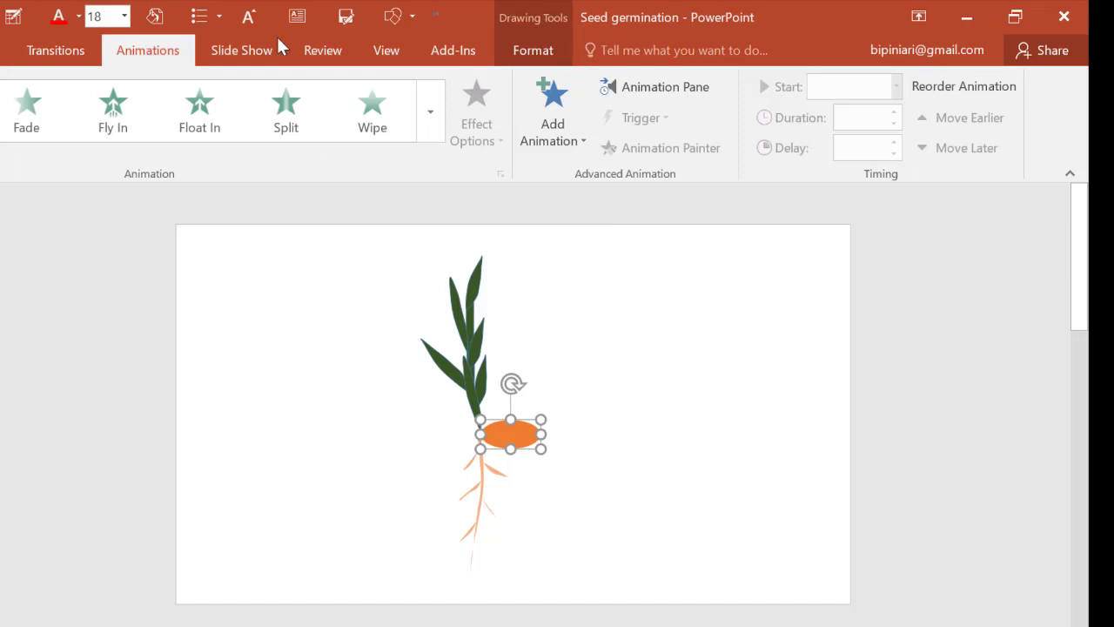
{"action": "left_click", "coordinate": [560, 127]}
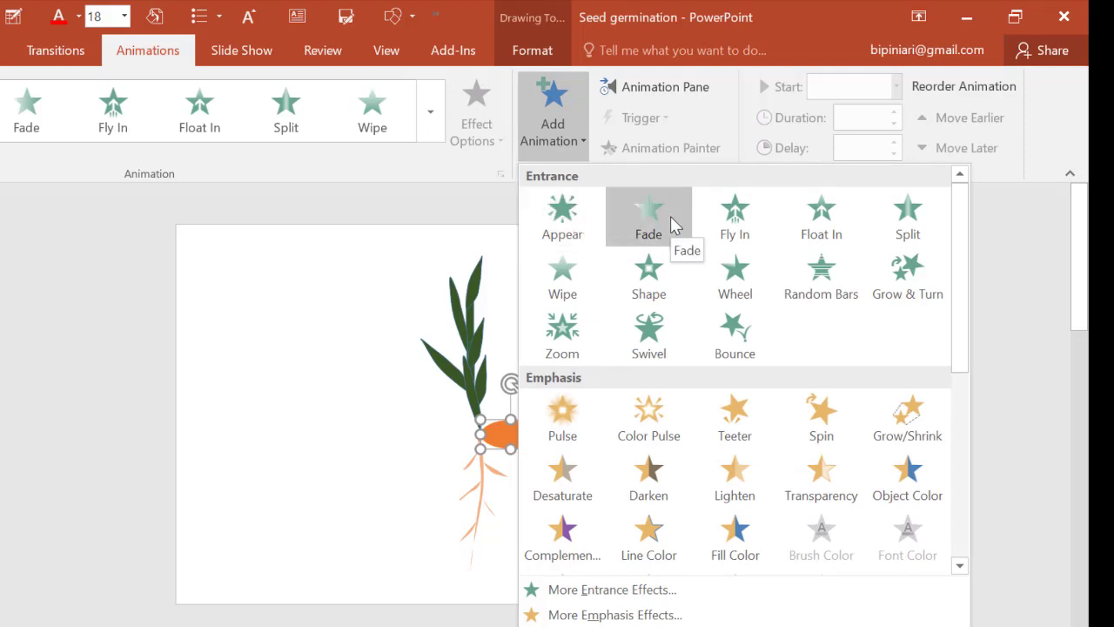
{"action": "left_click", "coordinate": [675, 224]}
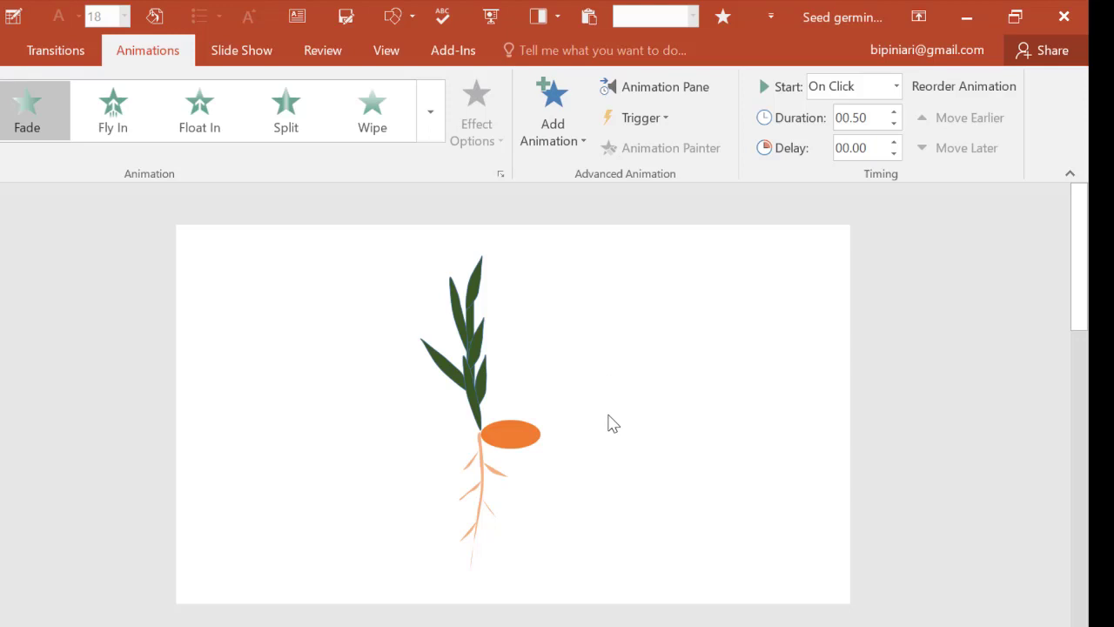
{"action": "left_click", "coordinate": [613, 424]}
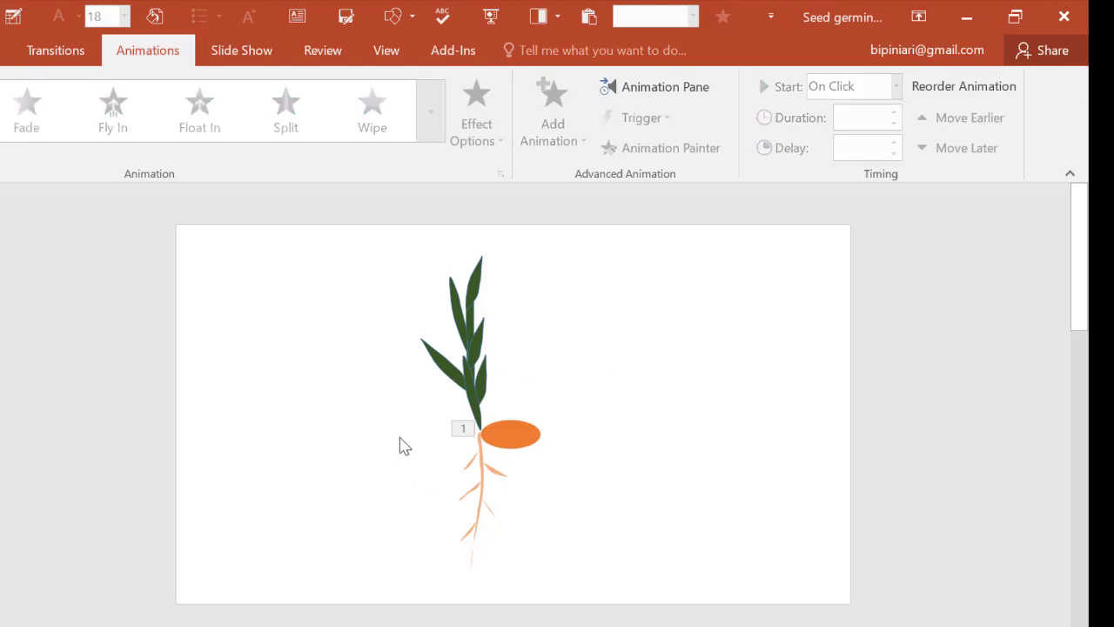
Group all the root branch shapes into one object
{"action": "left_click_drag", "start_coordinate": [401, 431], "coordinate": [516, 542]}
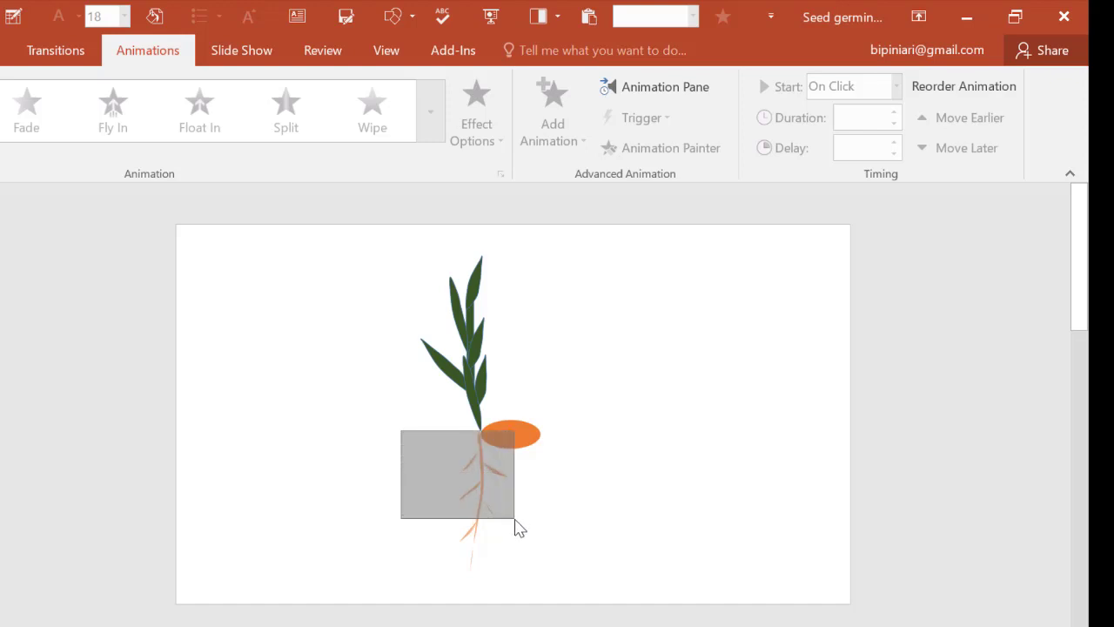
{"action": "left_click_drag", "start_coordinate": [517, 545], "coordinate": [527, 582]}
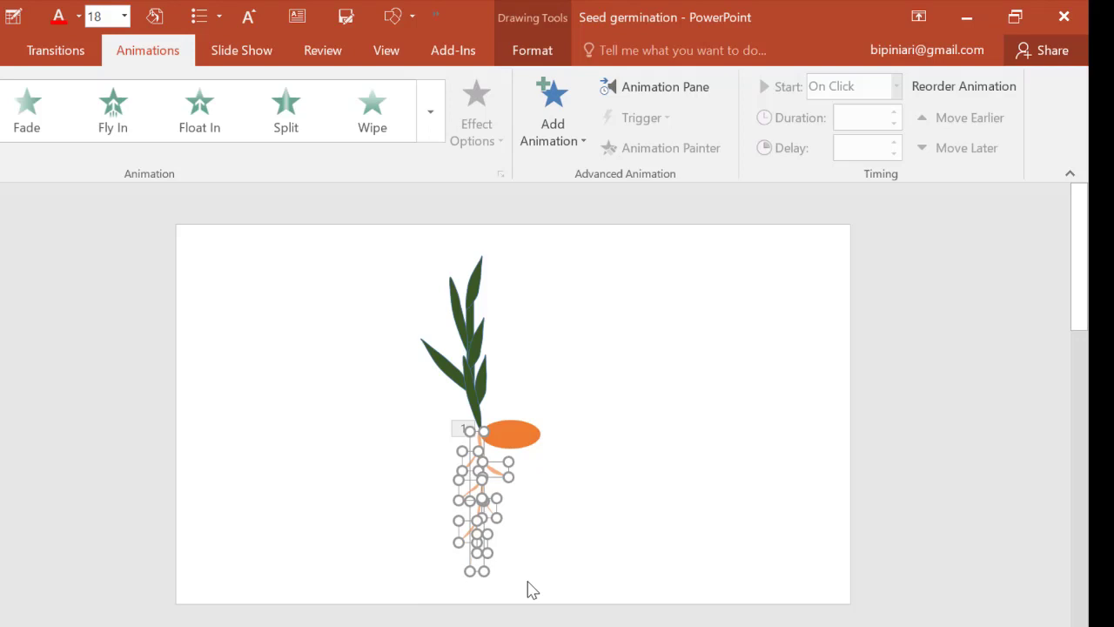
{"action": "left_click", "coordinate": [534, 54]}
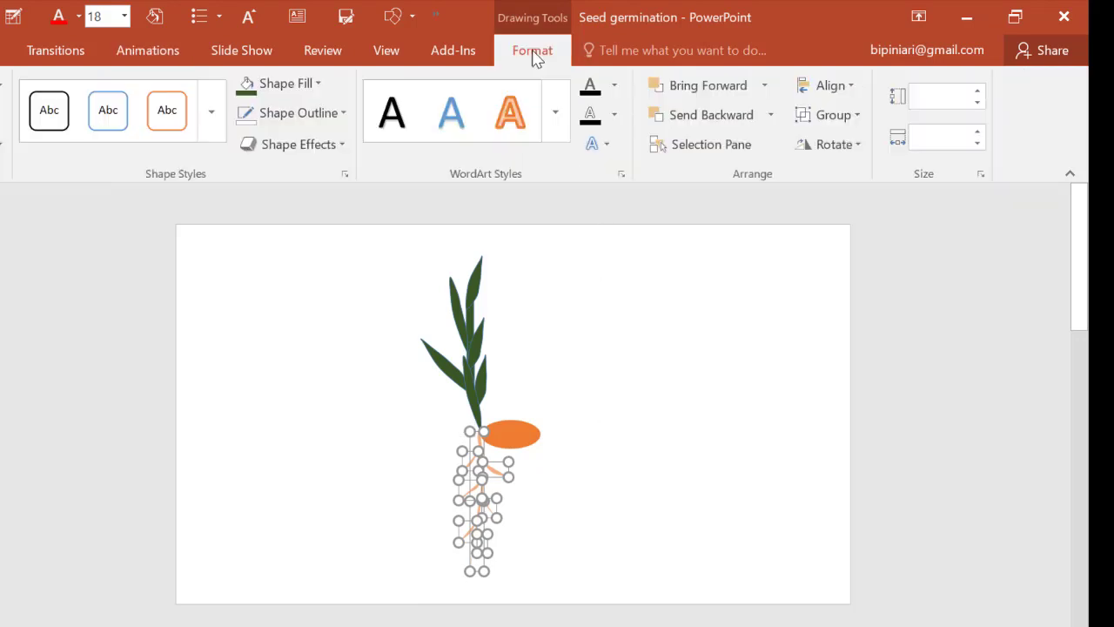
{"action": "left_click", "coordinate": [828, 116]}
{"action": "left_click", "coordinate": [829, 144]}
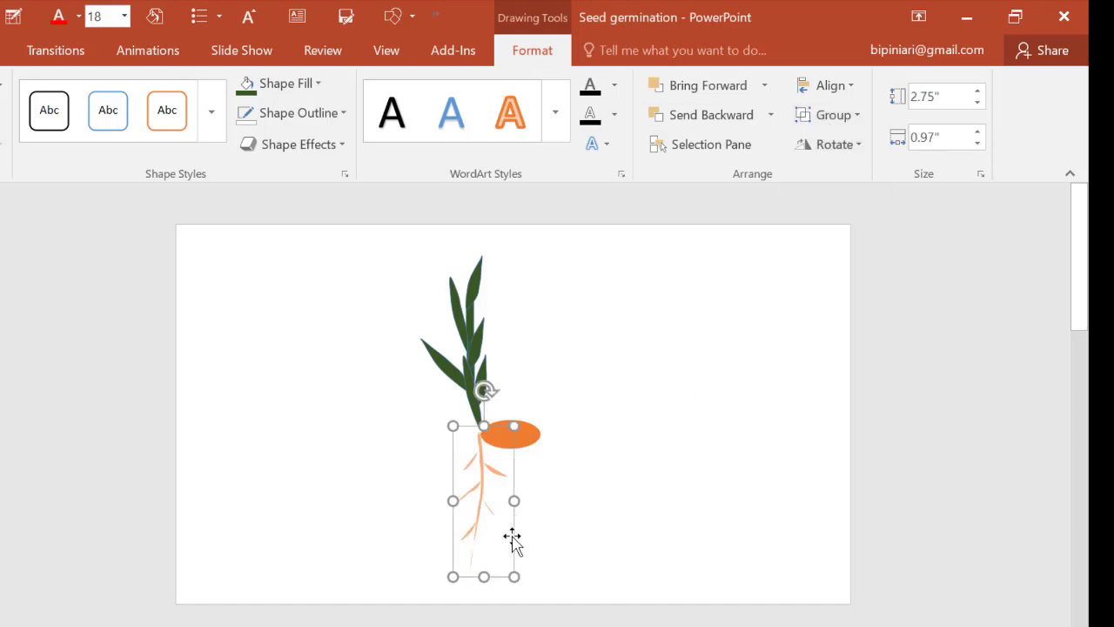
{"action": "left_click_drag", "start_coordinate": [512, 541], "coordinate": [512, 541]}
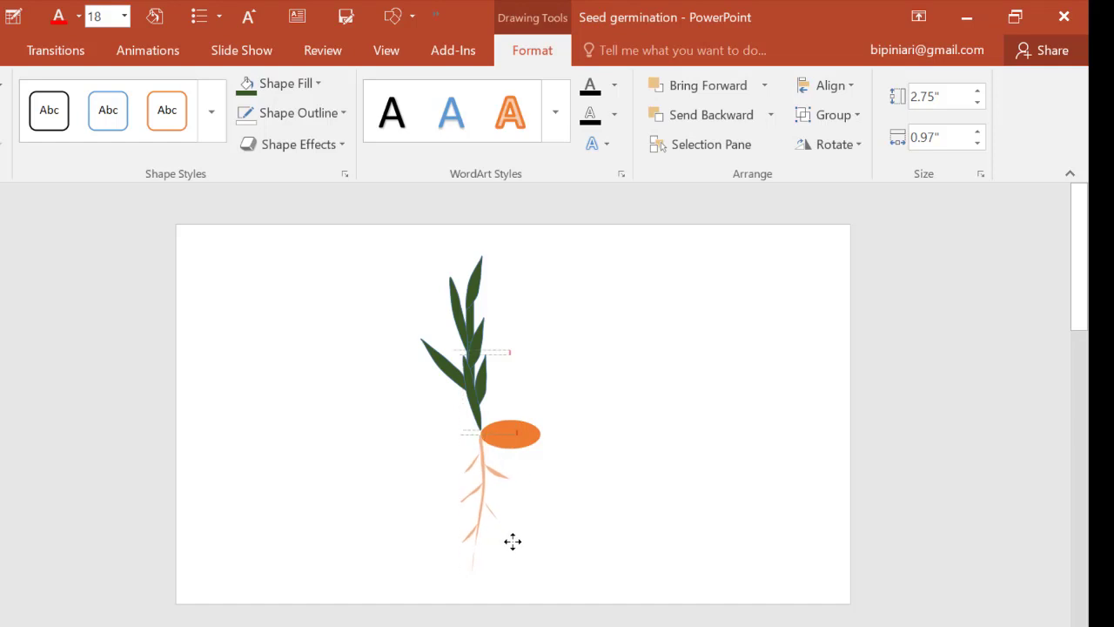
{"action": "left_click", "coordinate": [613, 522]}
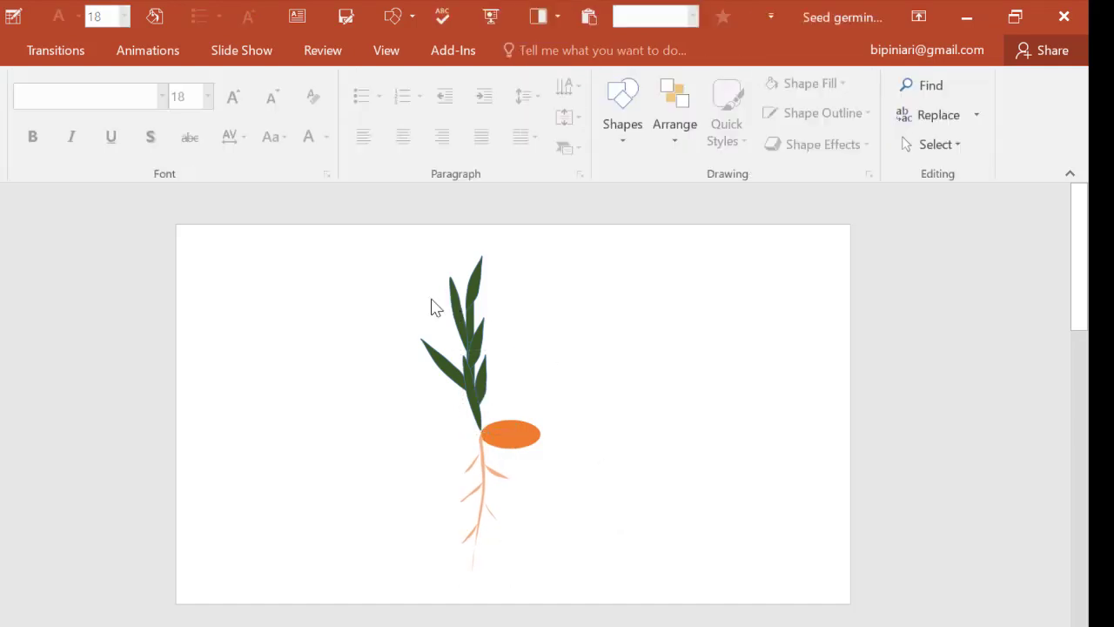
Group the leaf shapes and stem into one shoot object, then select the roots
{"action": "left_click_drag", "start_coordinate": [373, 242], "coordinate": [524, 421]}
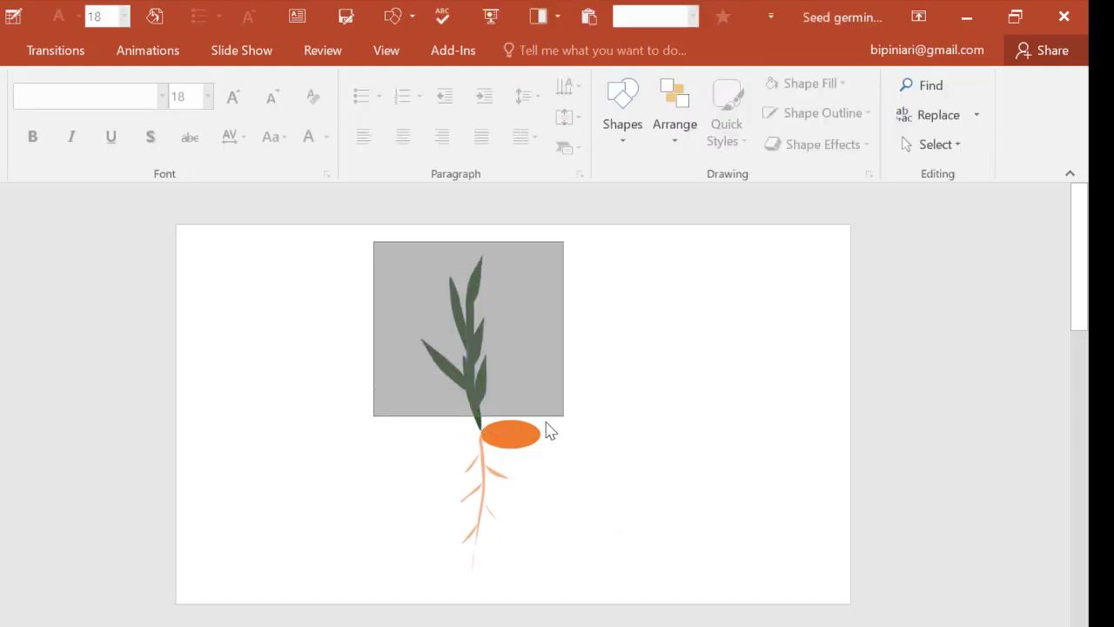
{"action": "left_click_drag", "start_coordinate": [522, 424], "coordinate": [499, 422]}
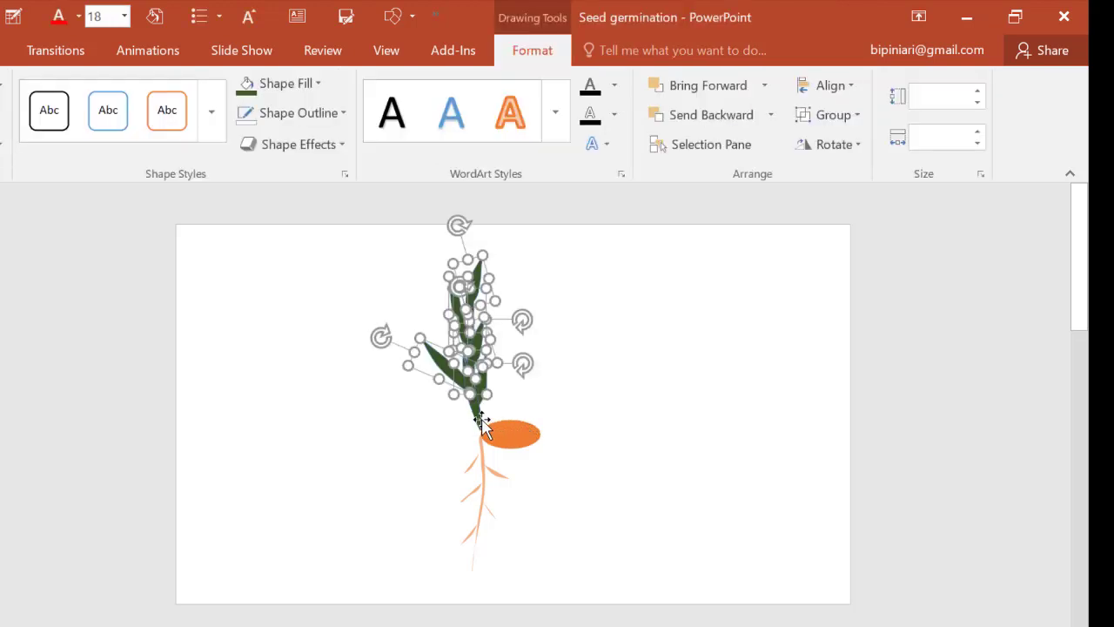
{"action": "left_click", "coordinate": [482, 421], "text": "shift"}
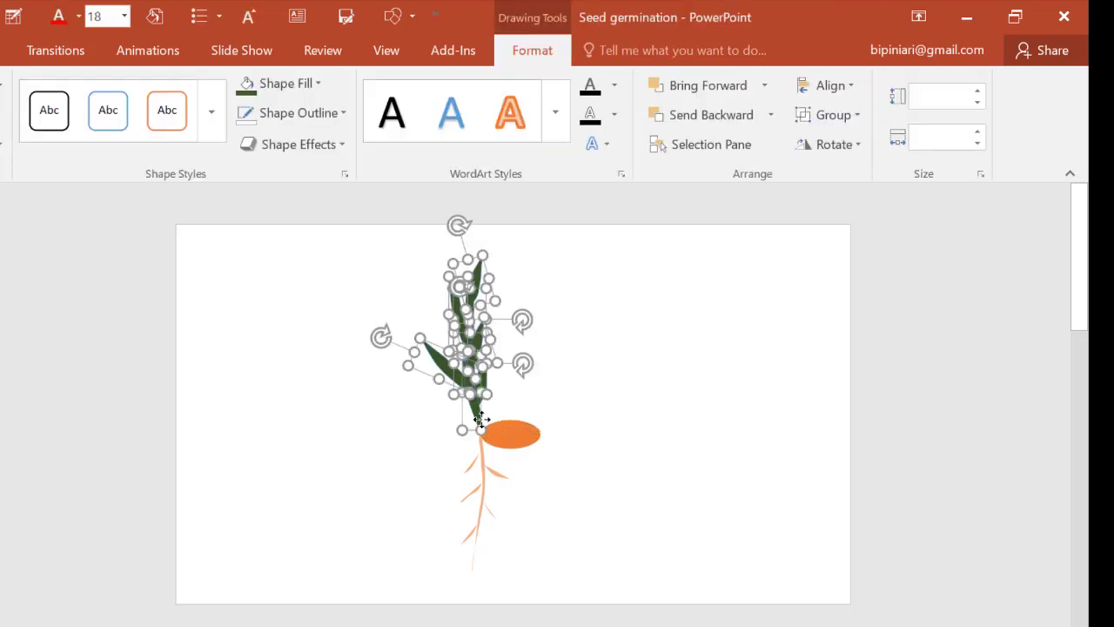
{"action": "left_click", "coordinate": [834, 115]}
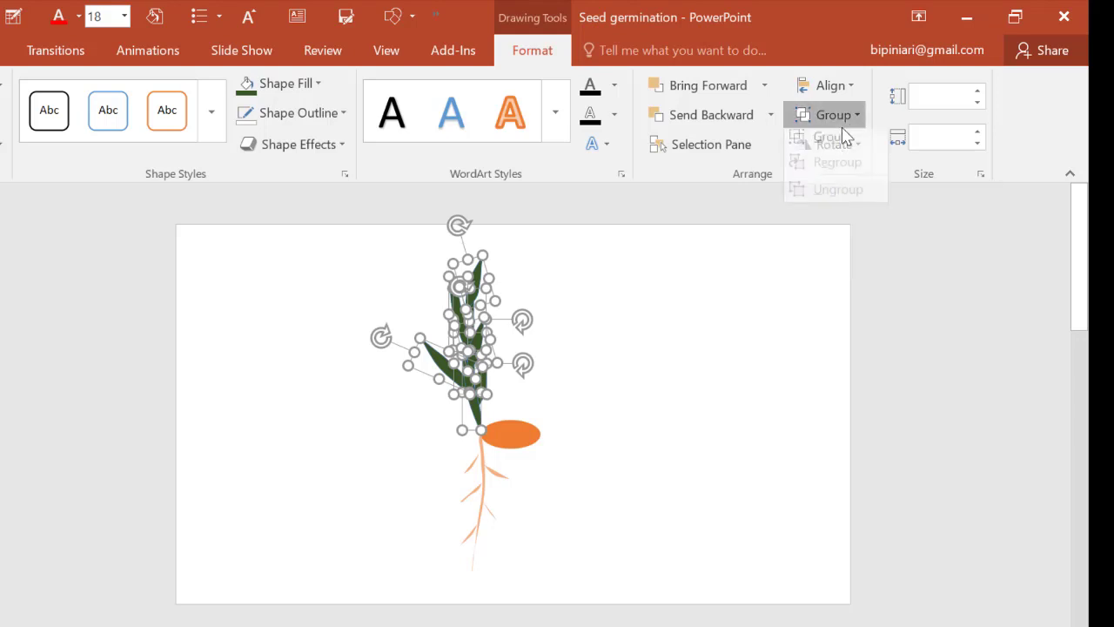
{"action": "left_click", "coordinate": [831, 144]}
{"action": "left_click", "coordinate": [589, 324]}
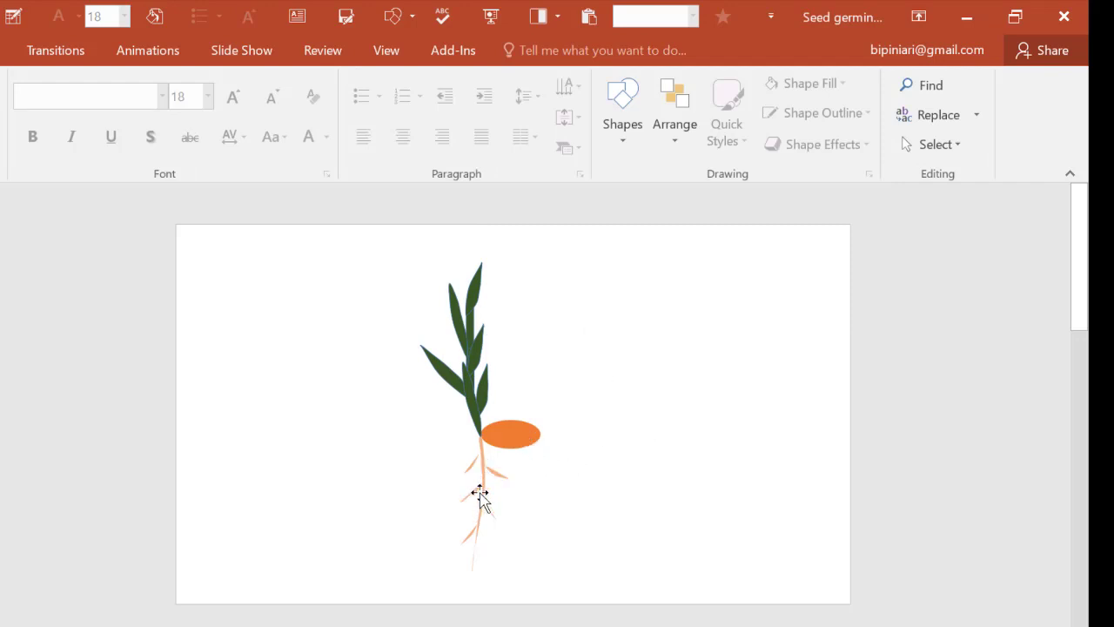
{"action": "left_click", "coordinate": [480, 493]}
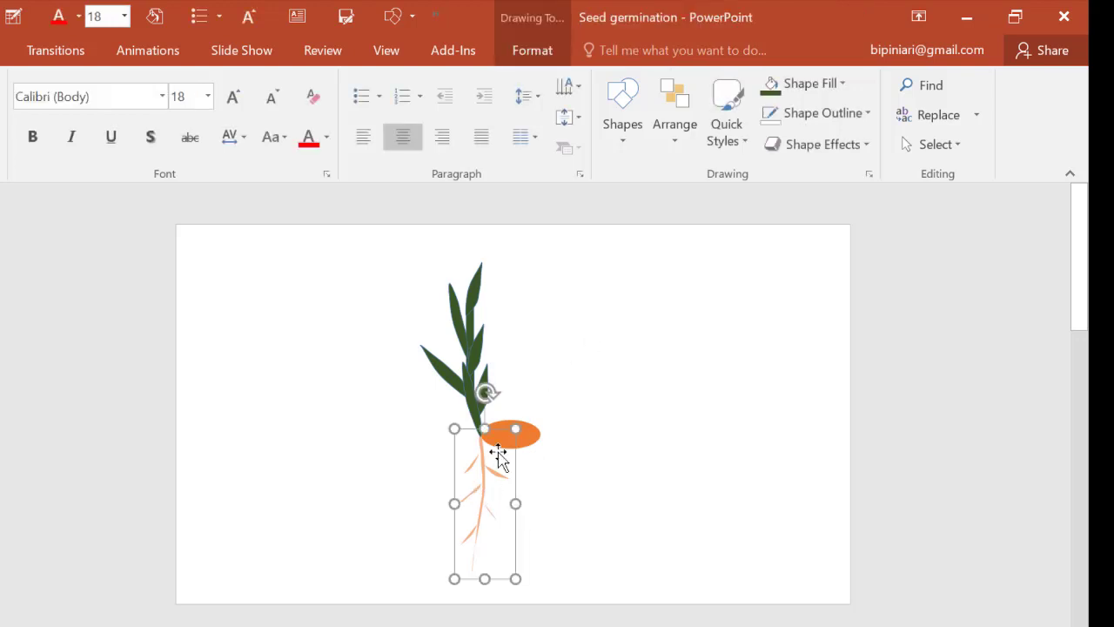
Give the root group a Wipe entrance from the top lasting 02.50 seconds
{"action": "left_click", "coordinate": [160, 59]}
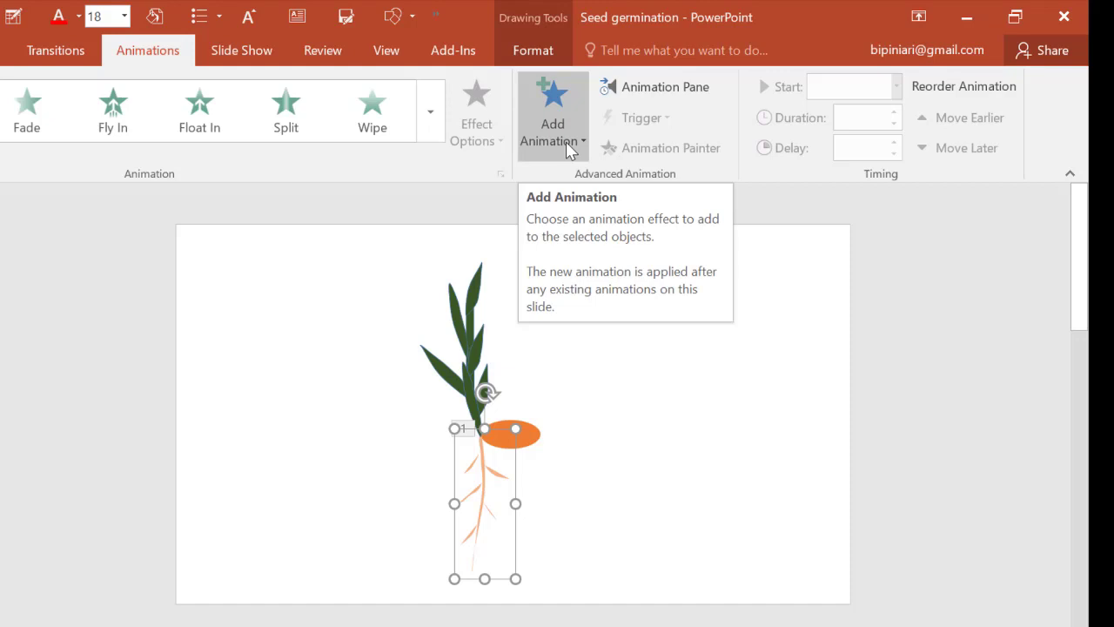
{"action": "left_click", "coordinate": [570, 150]}
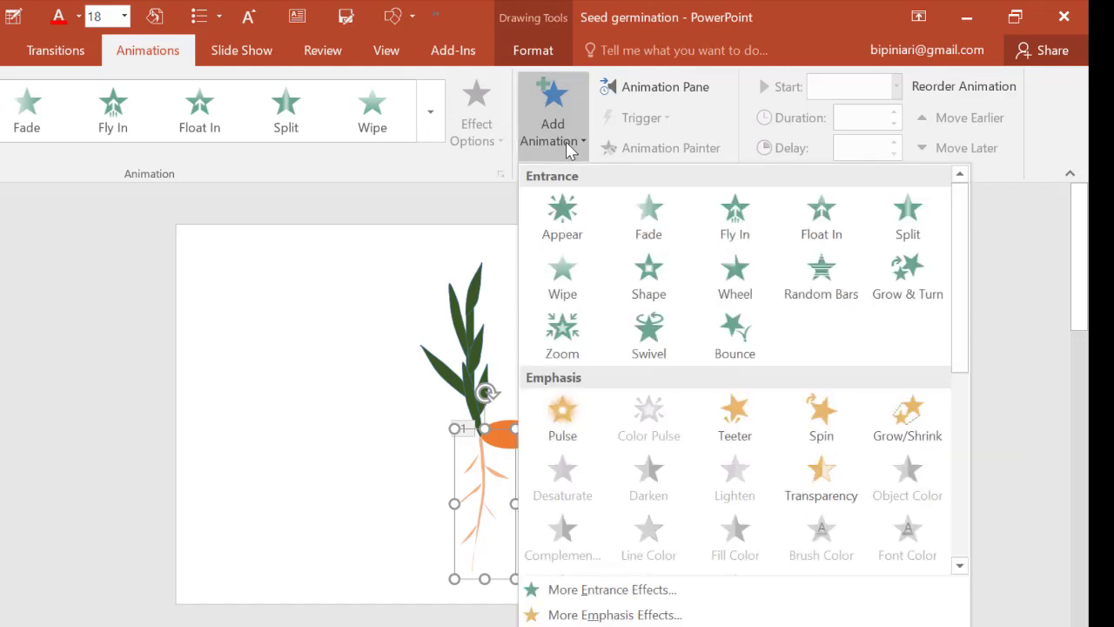
{"action": "left_click", "coordinate": [575, 295]}
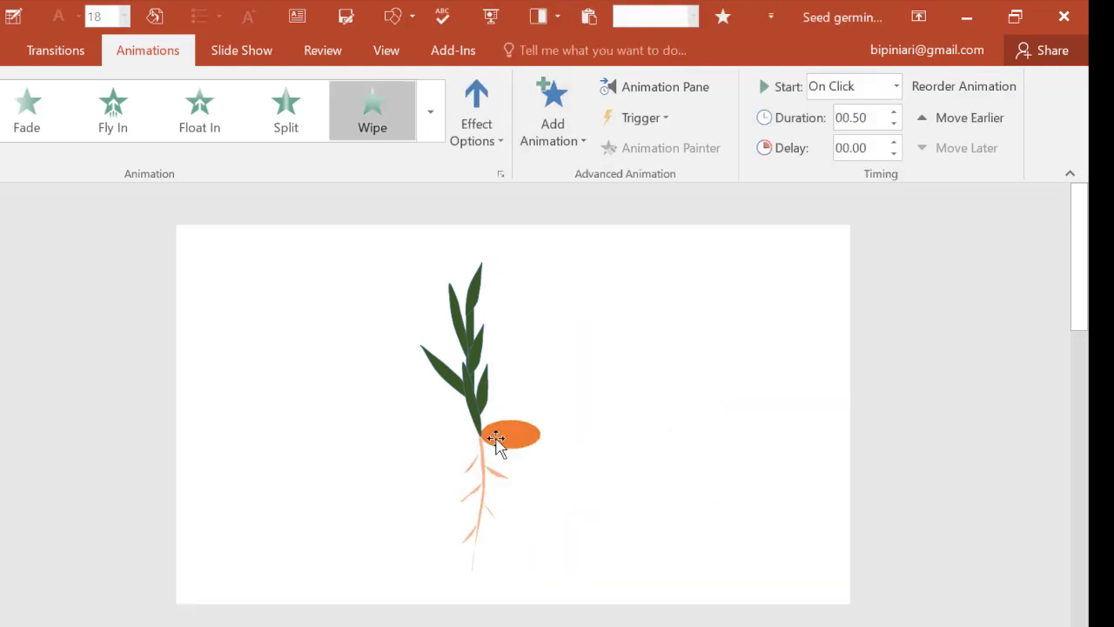
{"action": "left_click", "coordinate": [491, 153]}
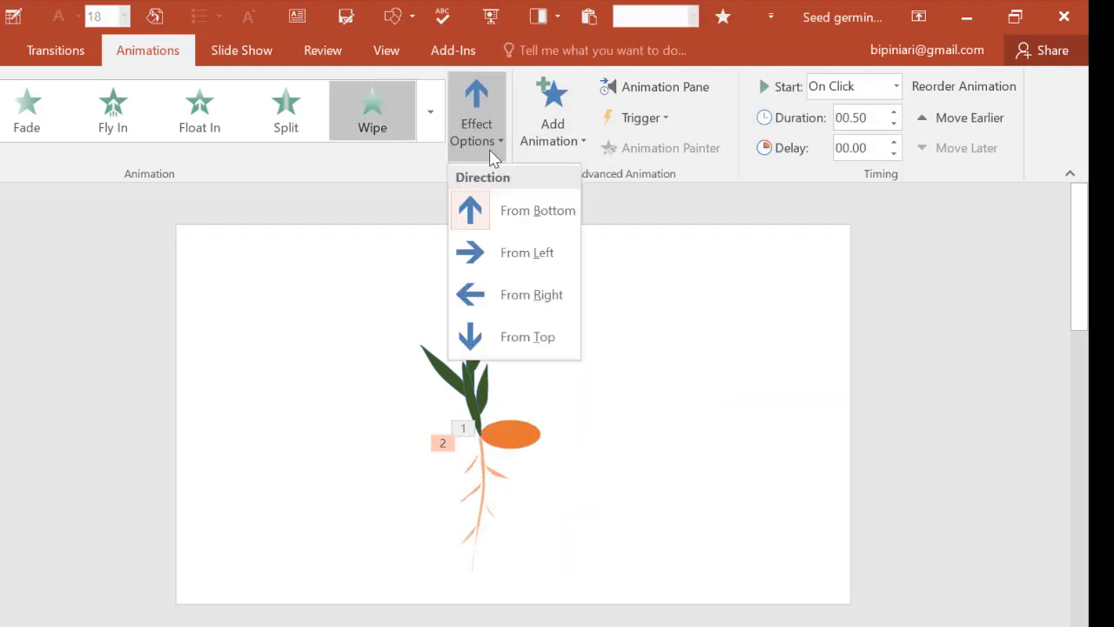
{"action": "left_click", "coordinate": [512, 340]}
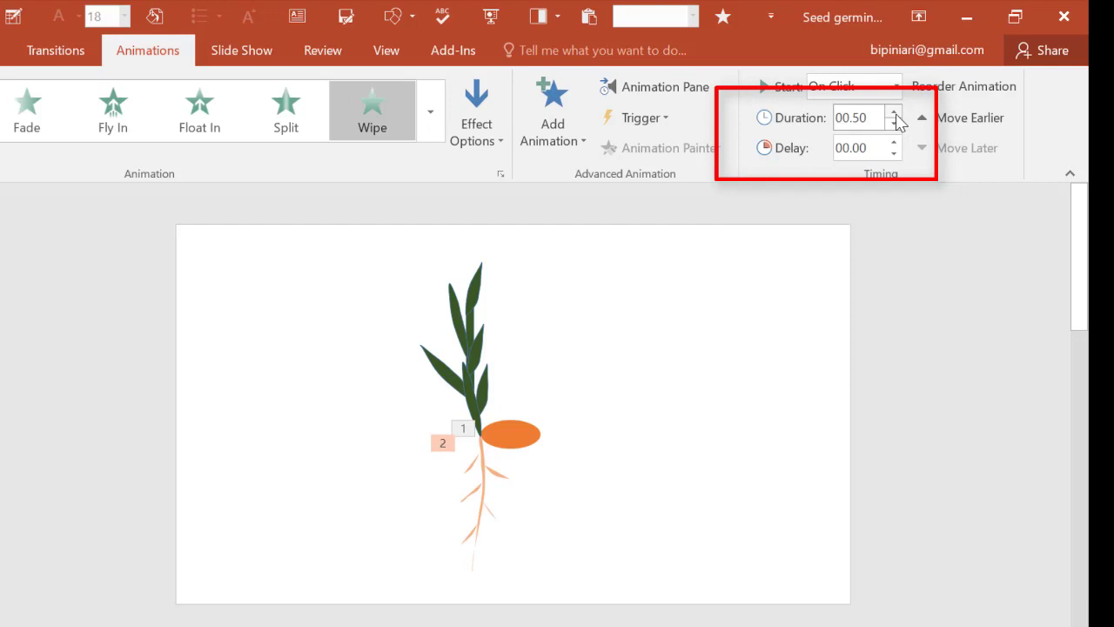
{"action": "left_click", "coordinate": [895, 115]}
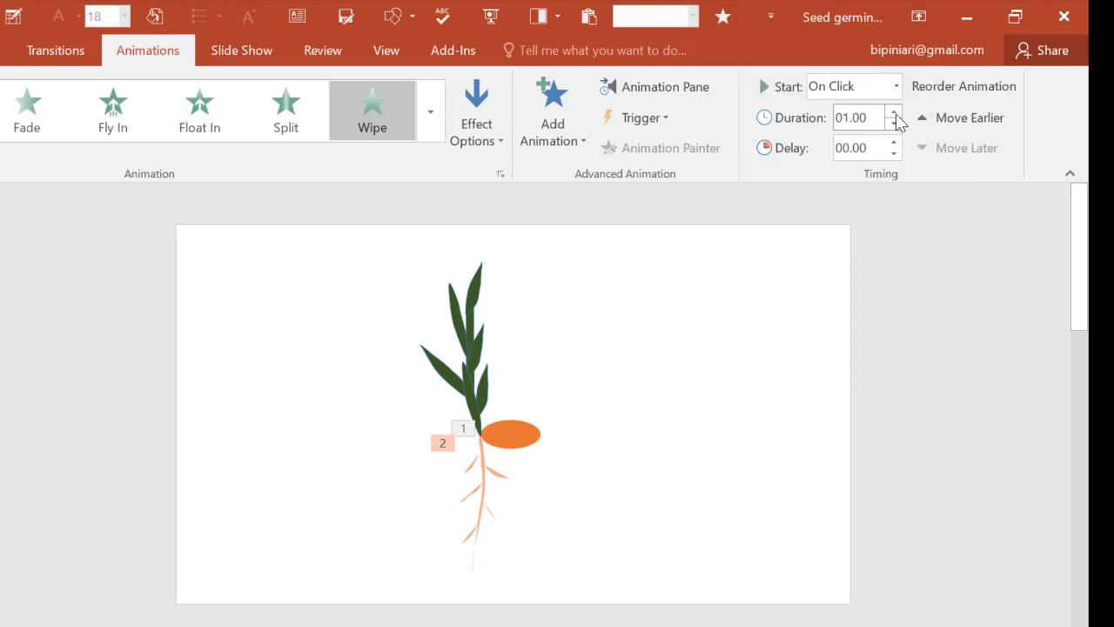
{"action": "left_click", "coordinate": [895, 115]}
{"action": "left_click", "coordinate": [895, 115]}
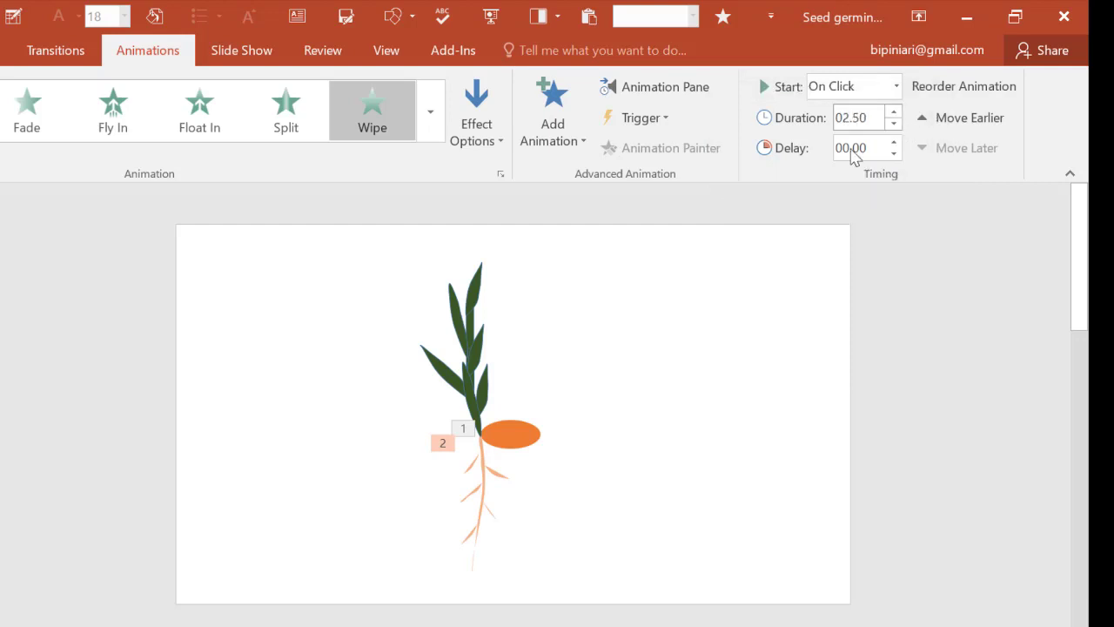
{"action": "left_click", "coordinate": [760, 311]}
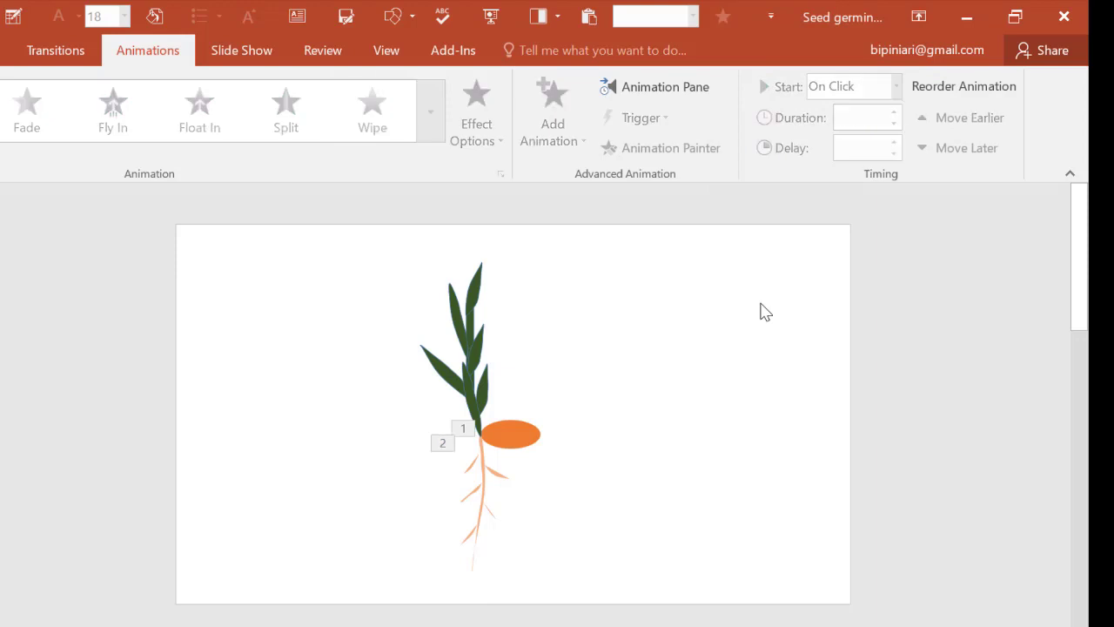
{"action": "left_click", "coordinate": [455, 345]}
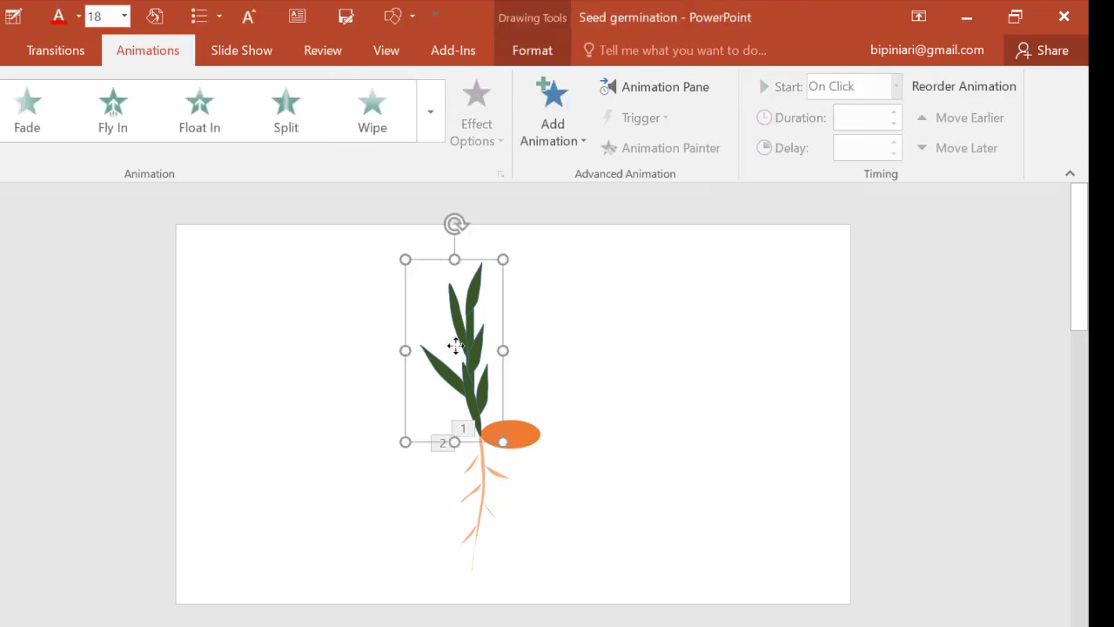
Add a Wipe entrance to the green shoot, keeping the From Bottom direction
{"action": "left_click", "coordinate": [562, 140]}
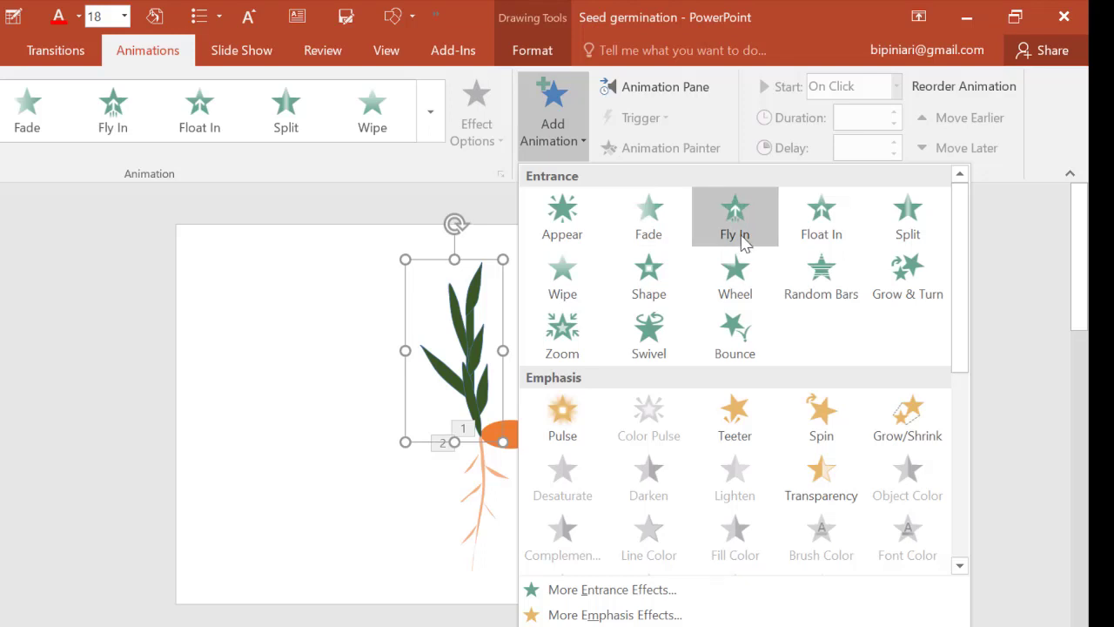
{"action": "left_click", "coordinate": [583, 279]}
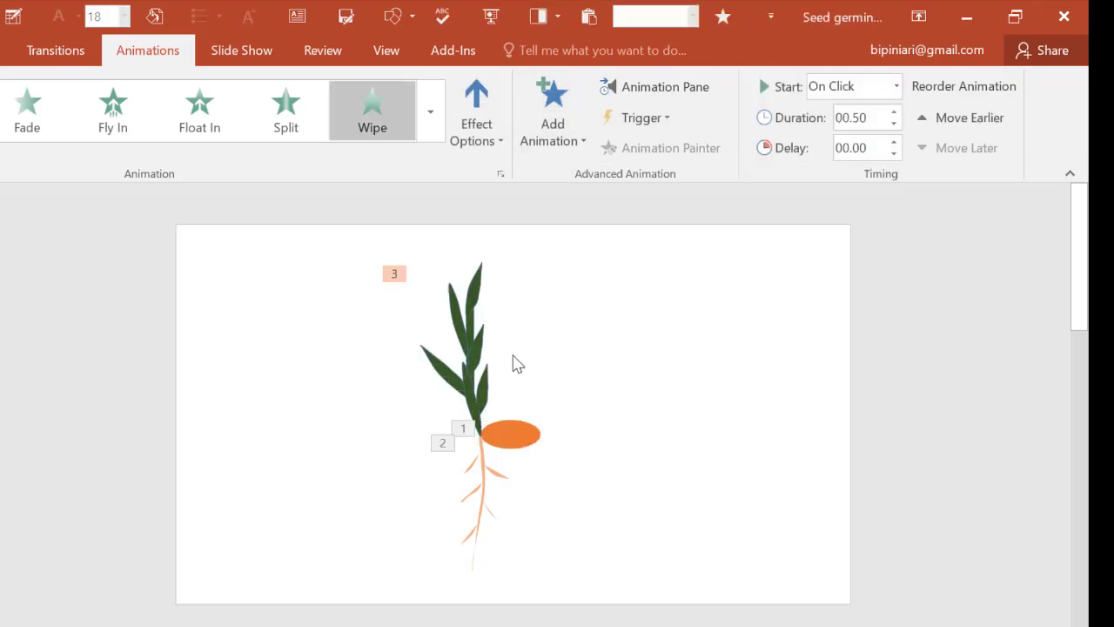
{"action": "left_click", "coordinate": [501, 145]}
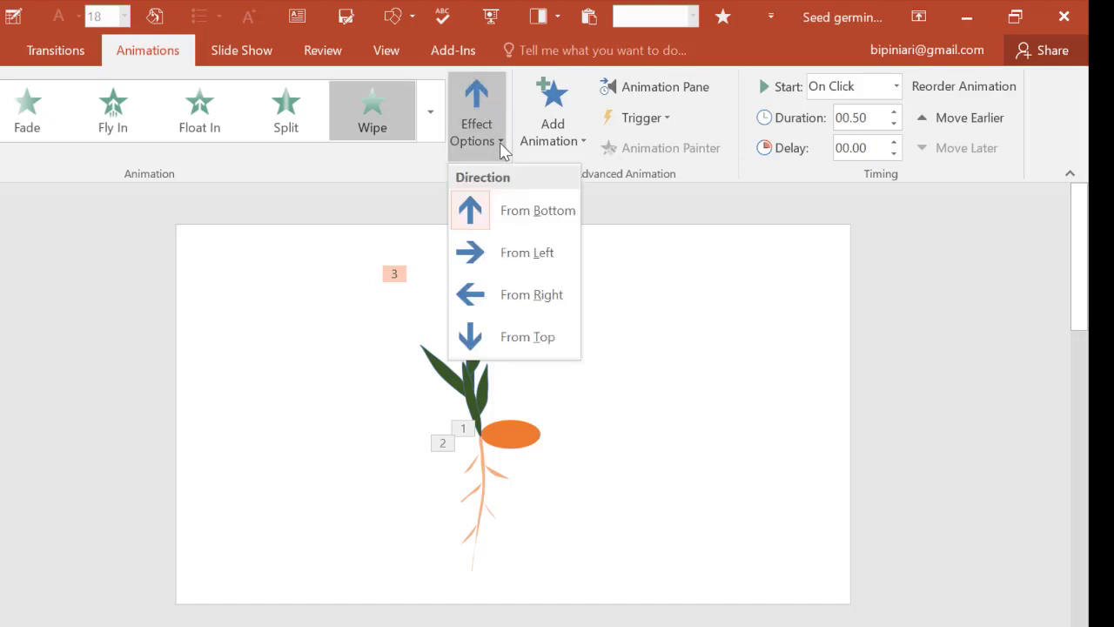
{"action": "left_click", "coordinate": [666, 266]}
{"action": "left_click", "coordinate": [450, 329]}
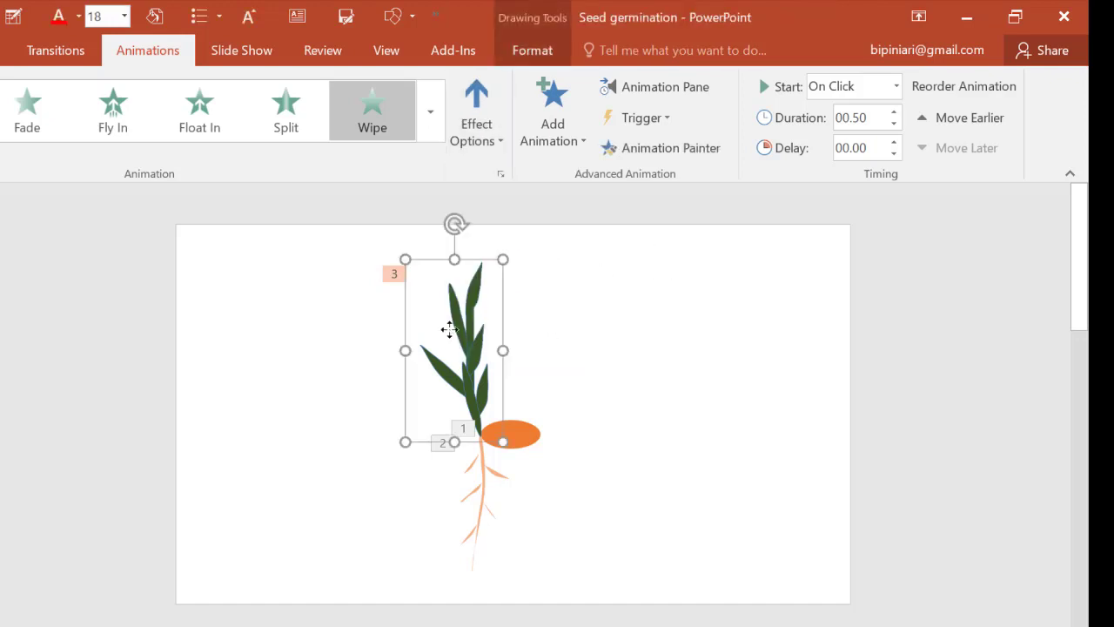
Raise the shoot animation's duration to 04.25 seconds
{"action": "right_click", "coordinate": [893, 114]}
{"action": "left_click", "coordinate": [893, 114]}
{"action": "left_click", "coordinate": [893, 113]}
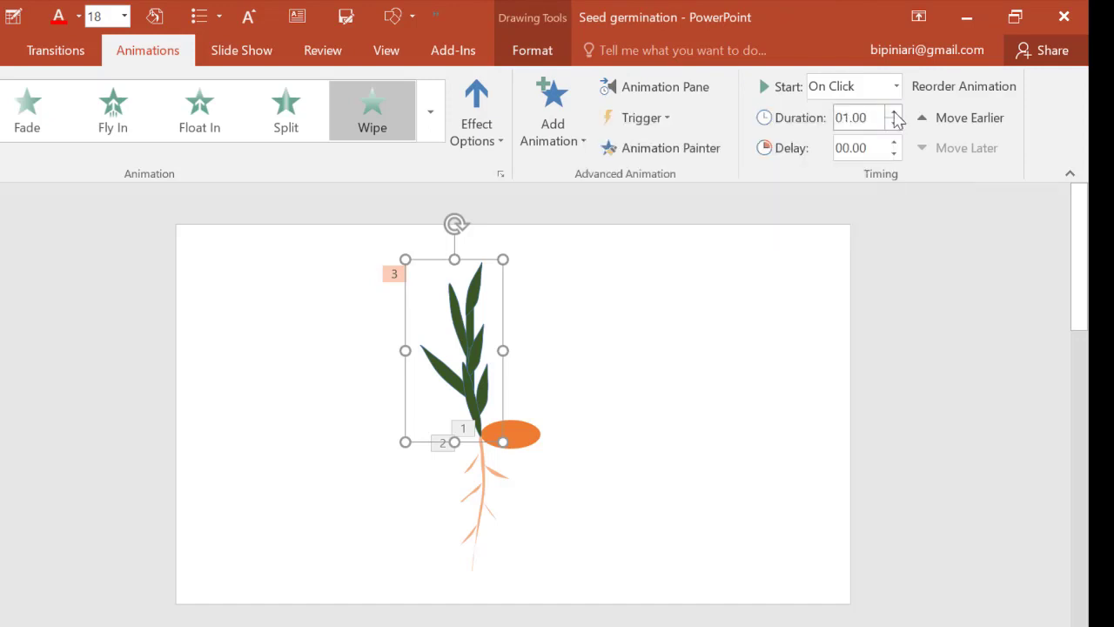
{"action": "left_click", "coordinate": [894, 113]}
{"action": "left_click", "coordinate": [894, 113]}
{"action": "left_click", "coordinate": [894, 114]}
{"action": "left_click", "coordinate": [894, 113]}
{"action": "left_click", "coordinate": [894, 112]}
{"action": "left_click", "coordinate": [894, 112]}
{"action": "left_click", "coordinate": [719, 368]}
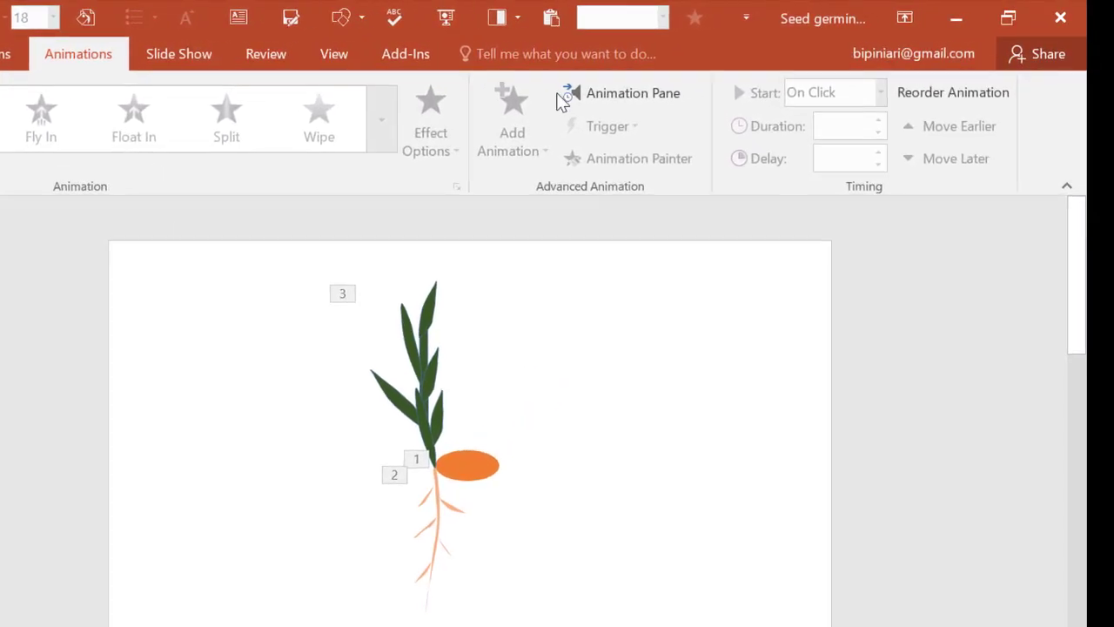
In the Animation Pane, set both the roots and shoot animations to Start After Previous
{"action": "left_click", "coordinate": [621, 98]}
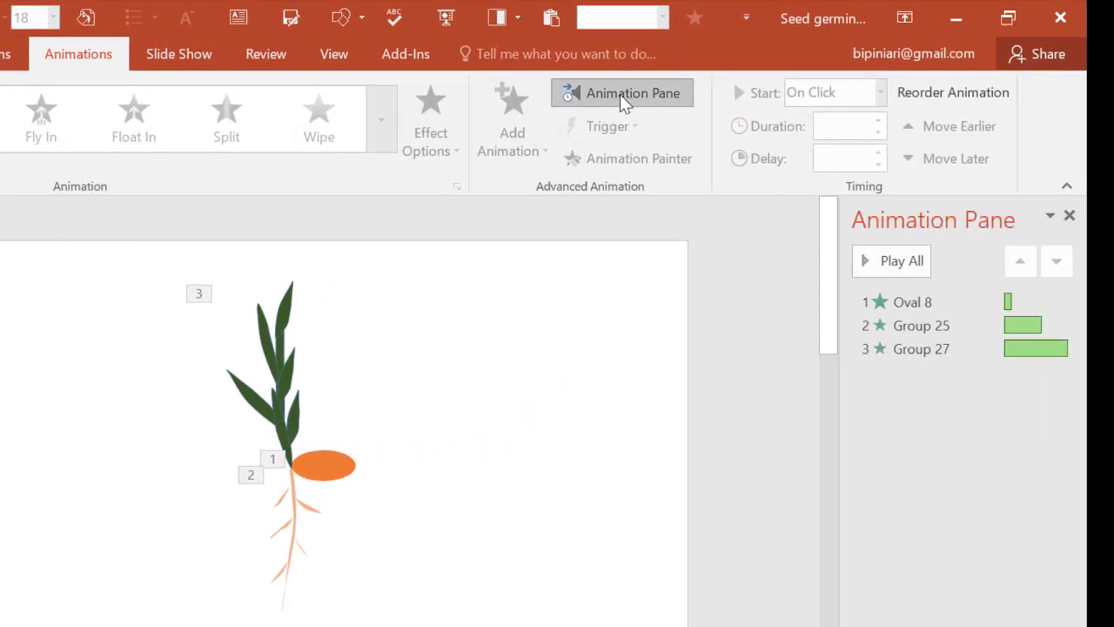
{"action": "left_click", "coordinate": [1029, 327]}
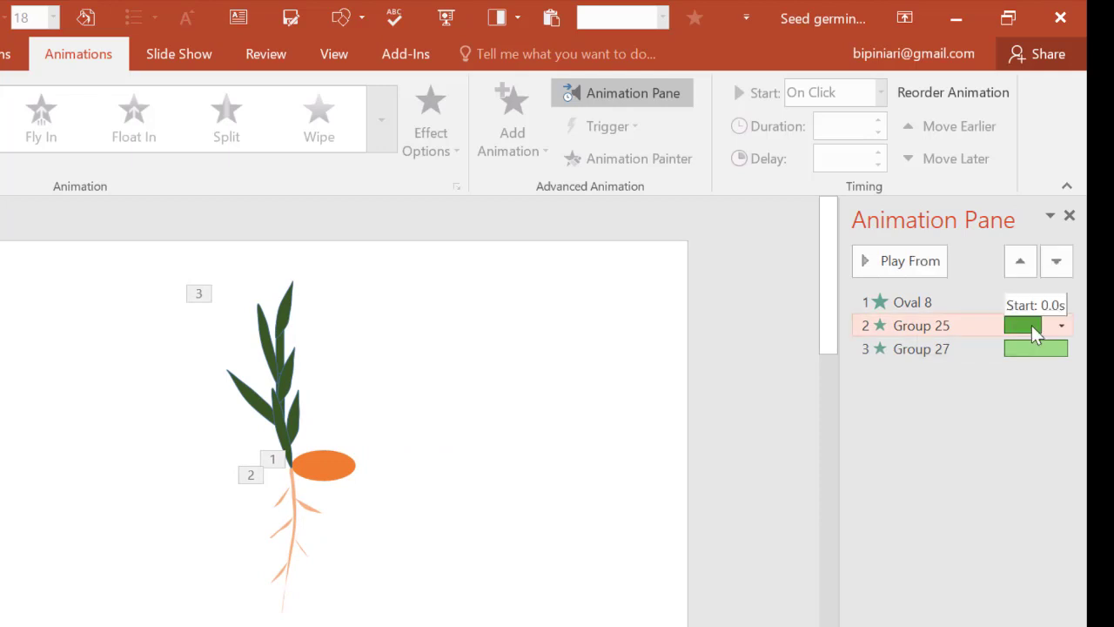
{"action": "left_click", "coordinate": [1042, 302]}
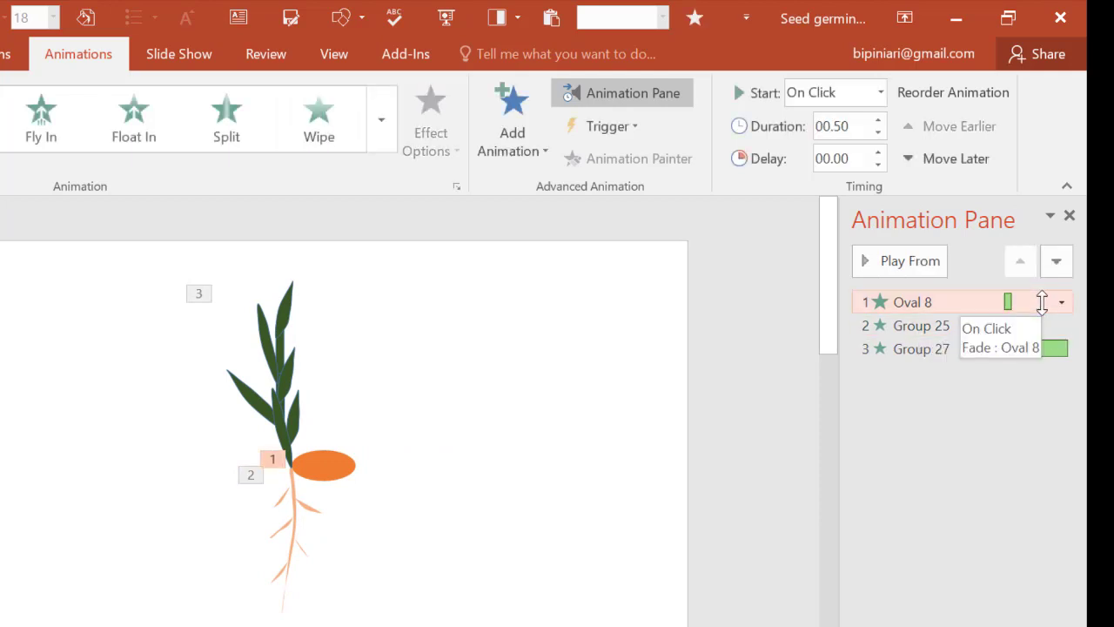
{"action": "left_click", "coordinate": [1057, 326]}
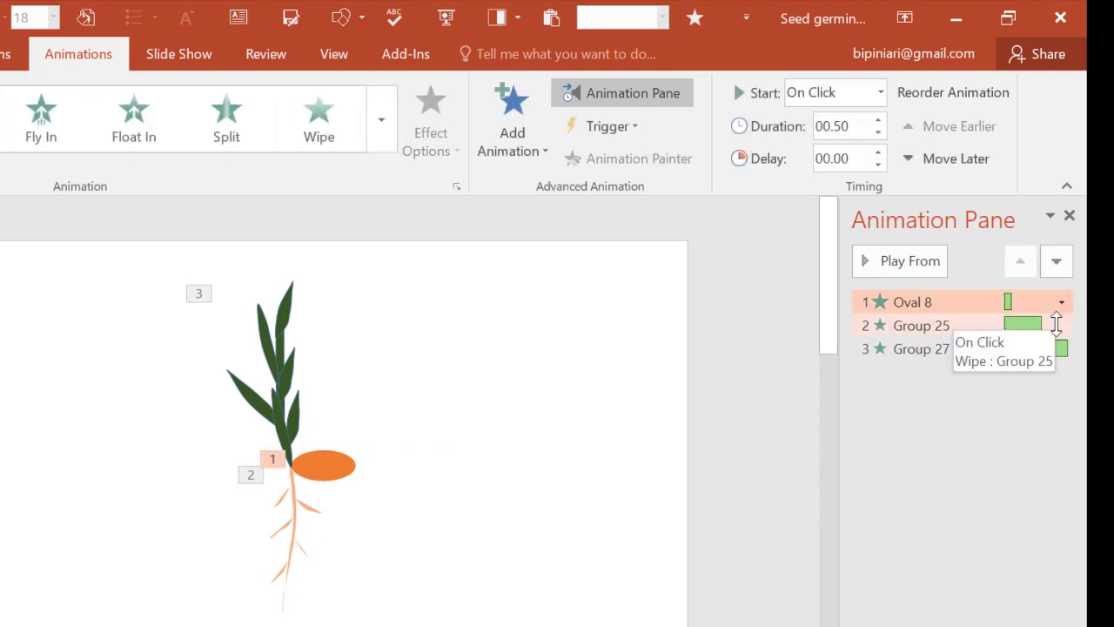
{"action": "left_click", "coordinate": [1062, 327]}
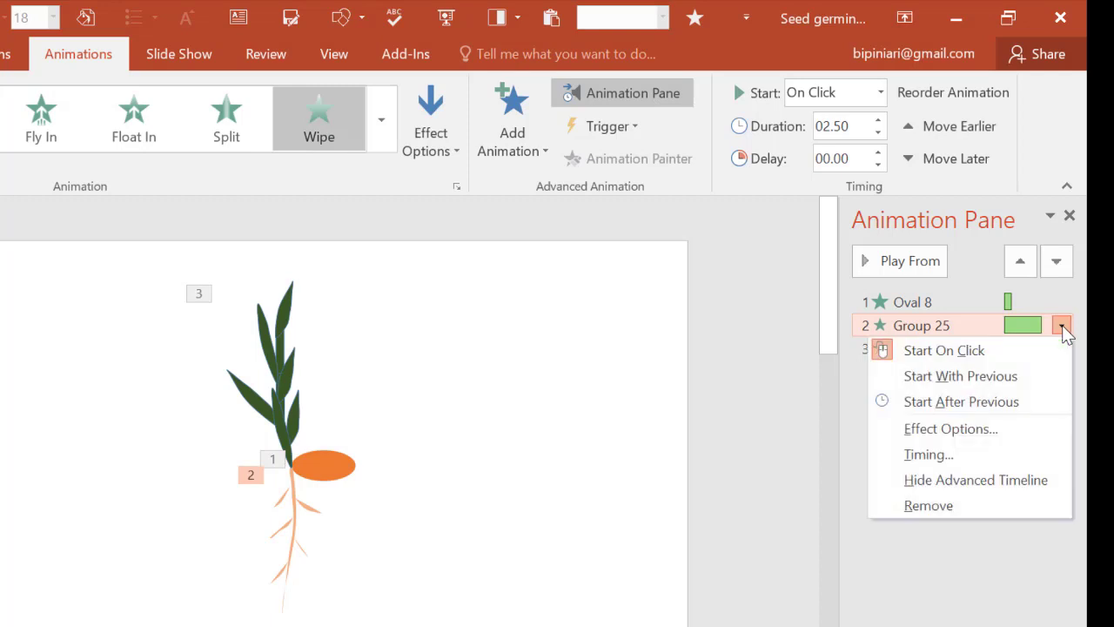
{"action": "left_click", "coordinate": [1011, 405]}
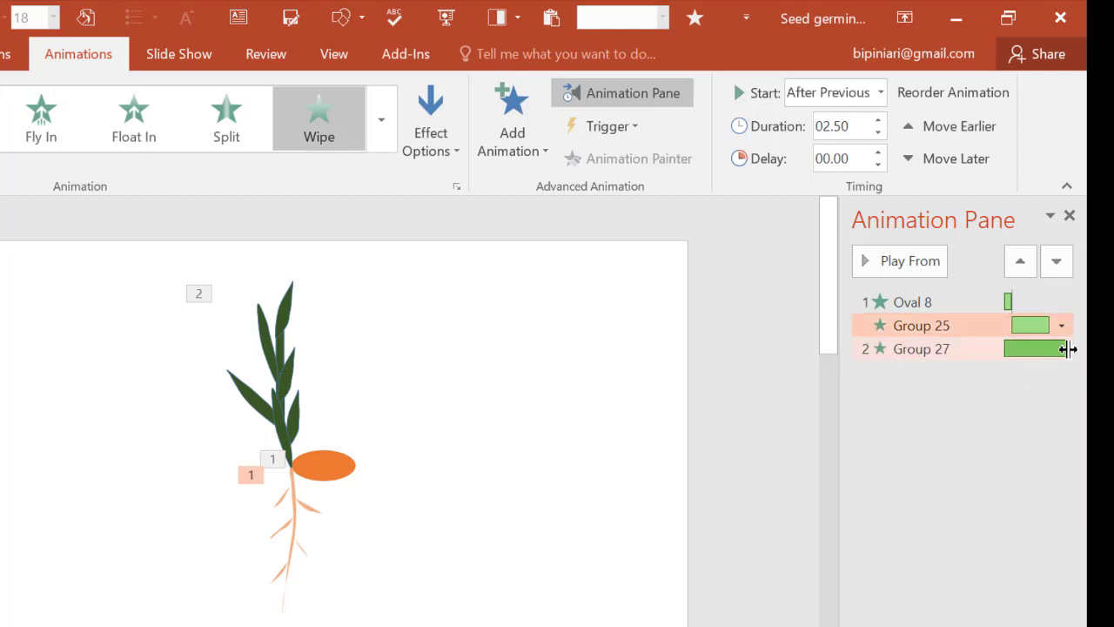
{"action": "left_click", "coordinate": [1064, 350]}
{"action": "left_click", "coordinate": [1063, 352]}
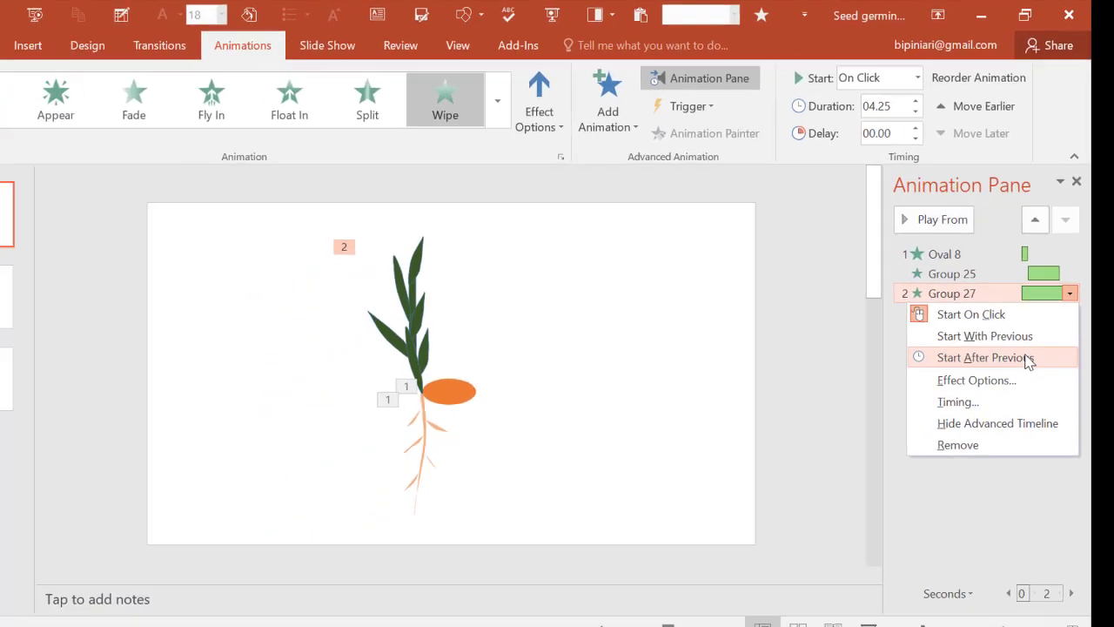
{"action": "left_click", "coordinate": [1027, 357]}
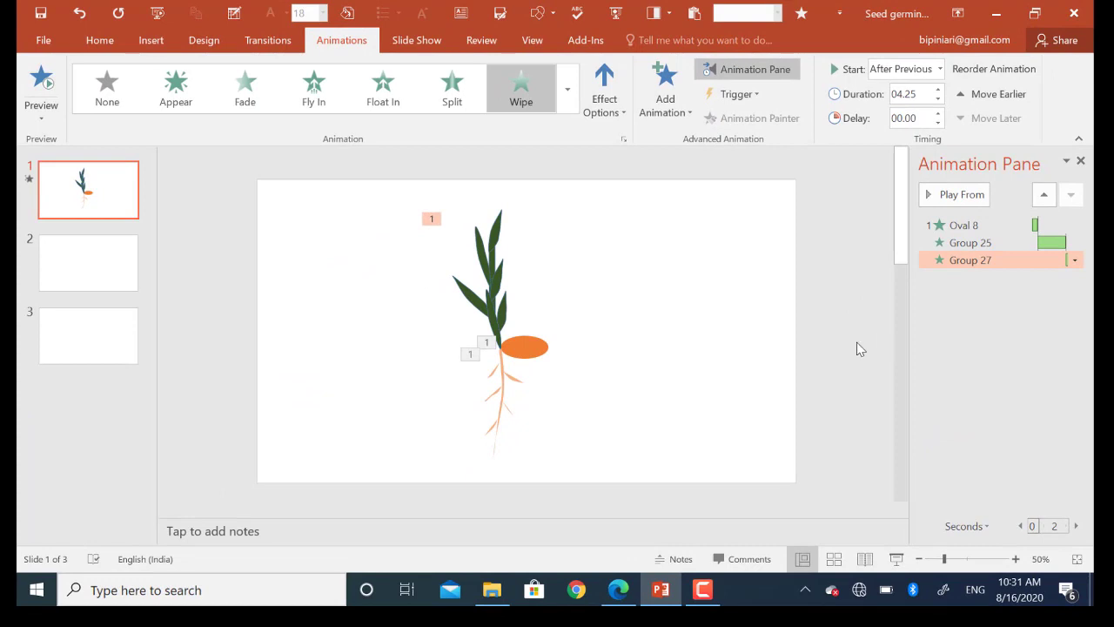
Start the slide show from the status bar button
{"action": "left_click", "coordinate": [896, 561]}
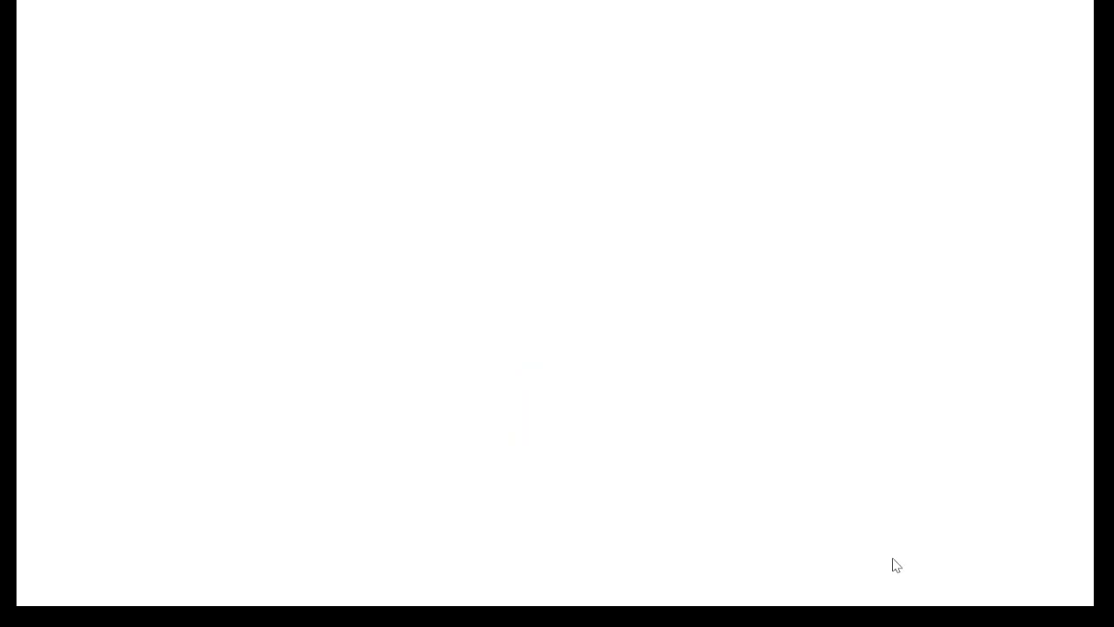